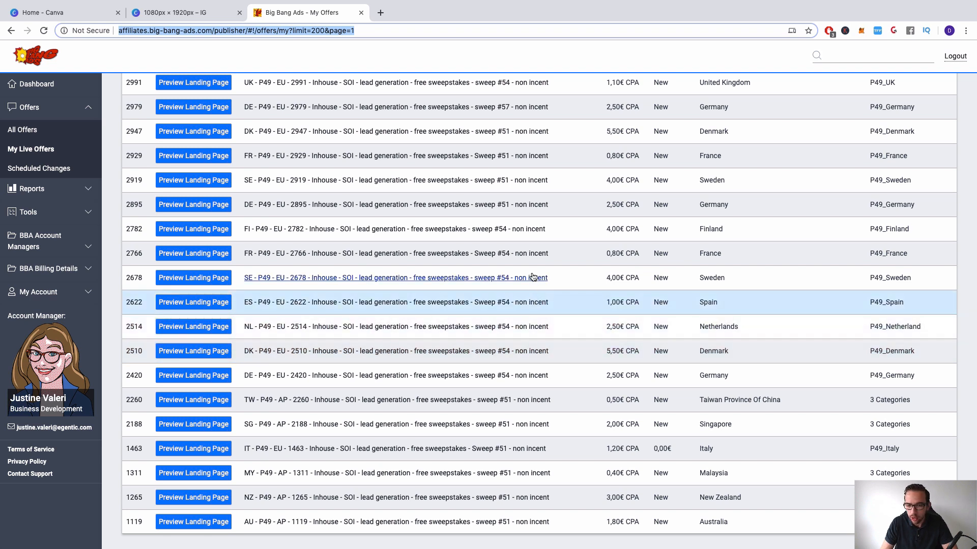
- Open the French sweepstakes offers 2766 (Sweep #54), 2929 (Sweep #51) and 3754 (Sweep #62) in separate new browser tabs
triple_click(508, 255)
right_click(507, 254)
click(514, 260)
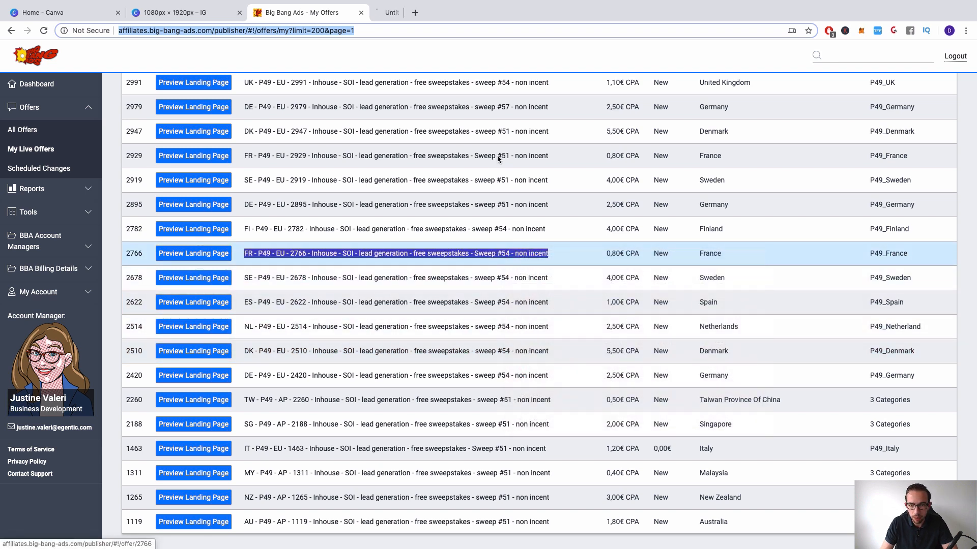
right_click(490, 156)
click(511, 163)
scroll(512, 264, up, 6)
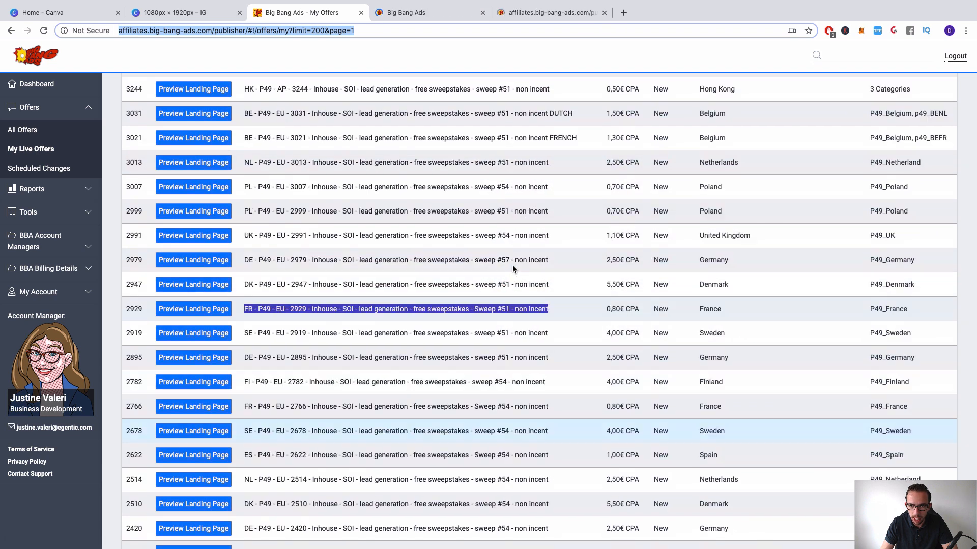
scroll(515, 270, up, 3)
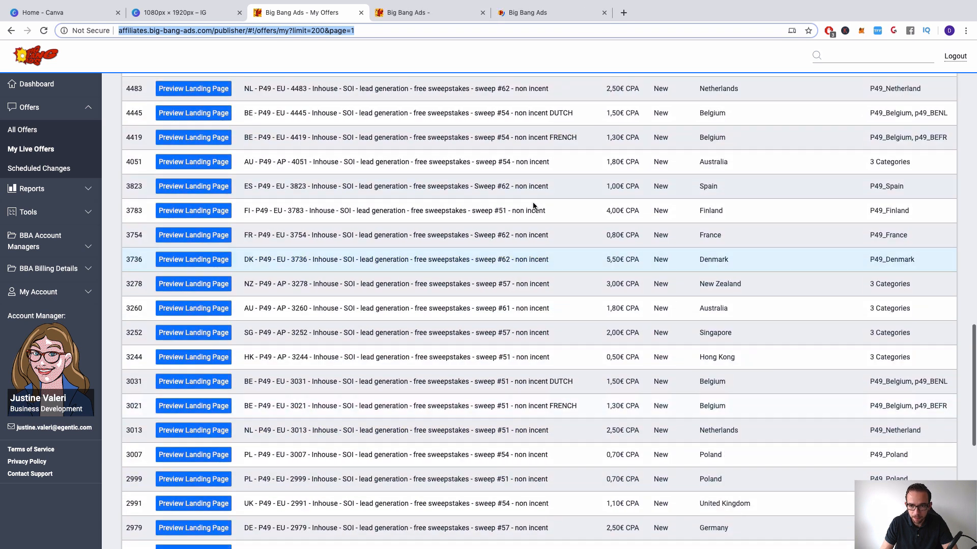
right_click(535, 237)
click(536, 239)
- Open the French offers 10539 (Sweep #69) and 15502 (Facebook) from the live offers list in new browser tabs
scroll(514, 226, up, 4)
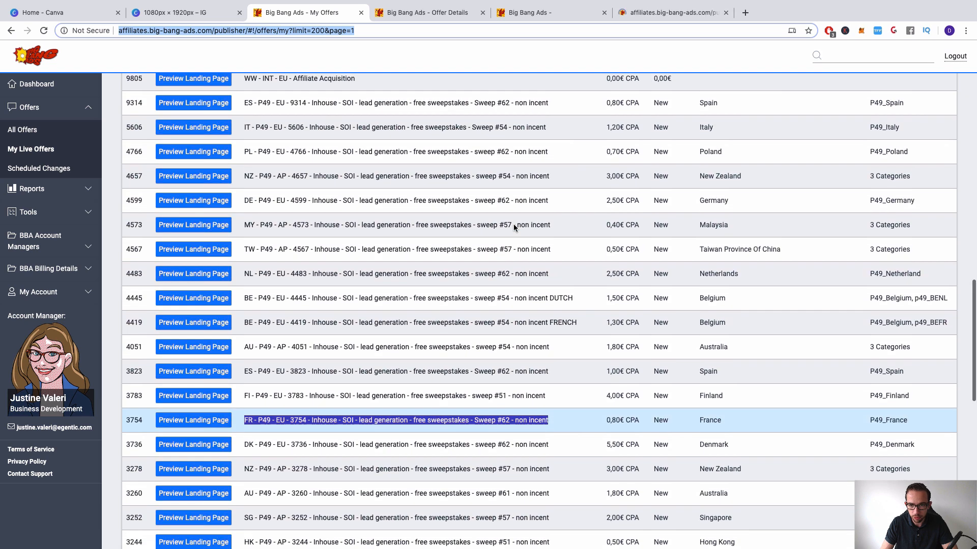
scroll(513, 229, up, 3)
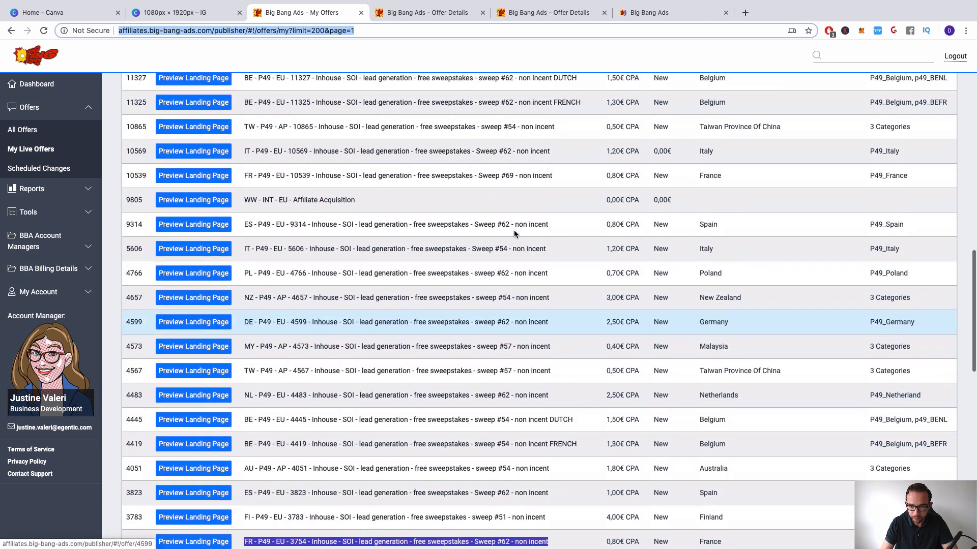
right_click(485, 220)
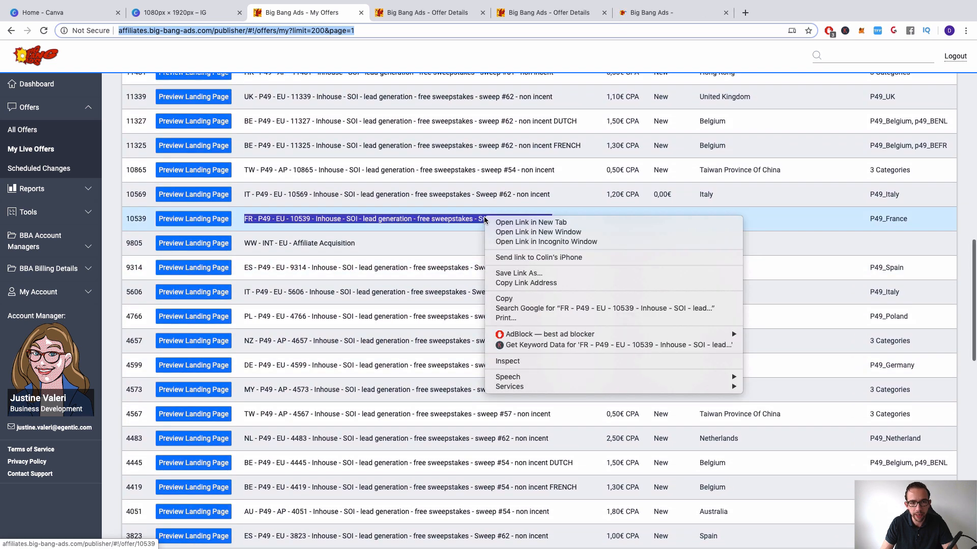
click(512, 223)
scroll(514, 222, up, 9)
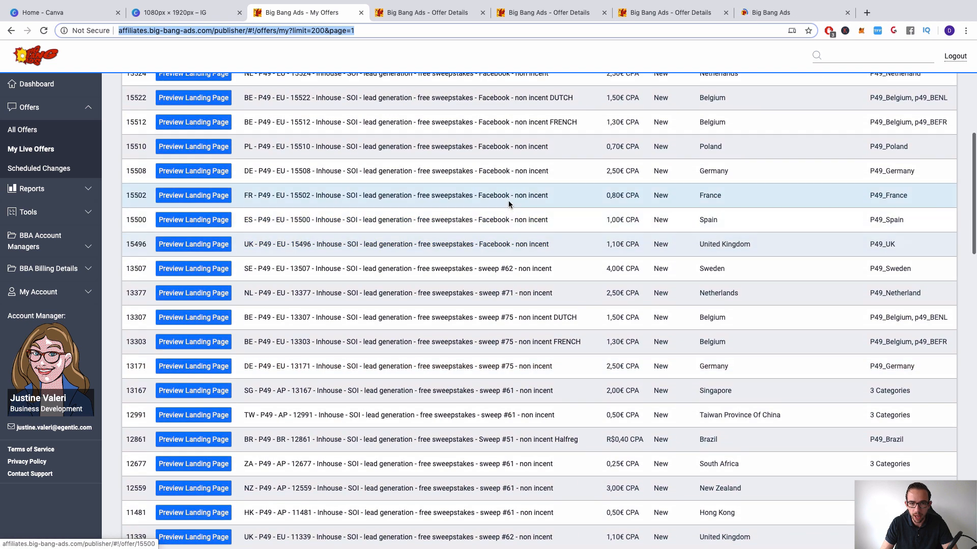
right_click(525, 202)
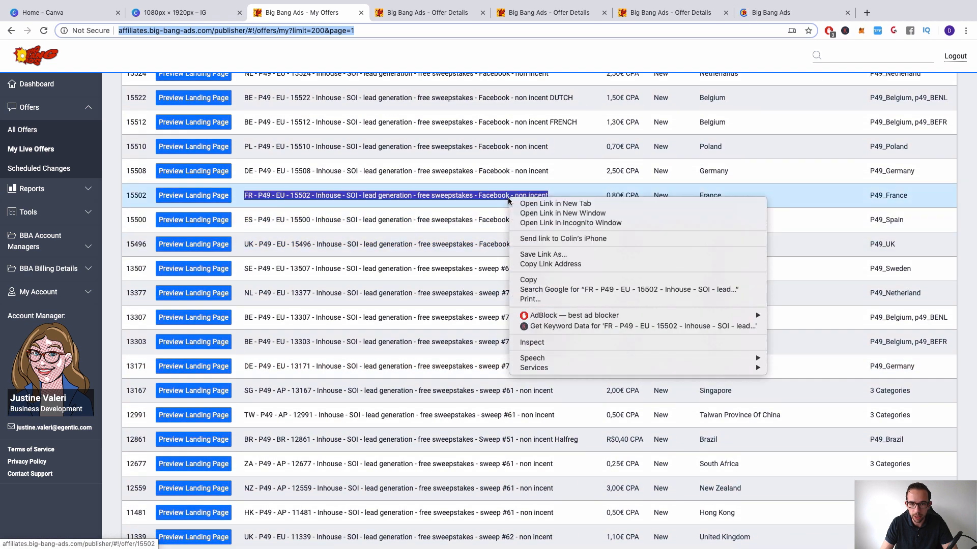
click(527, 203)
scroll(527, 204, up, 4)
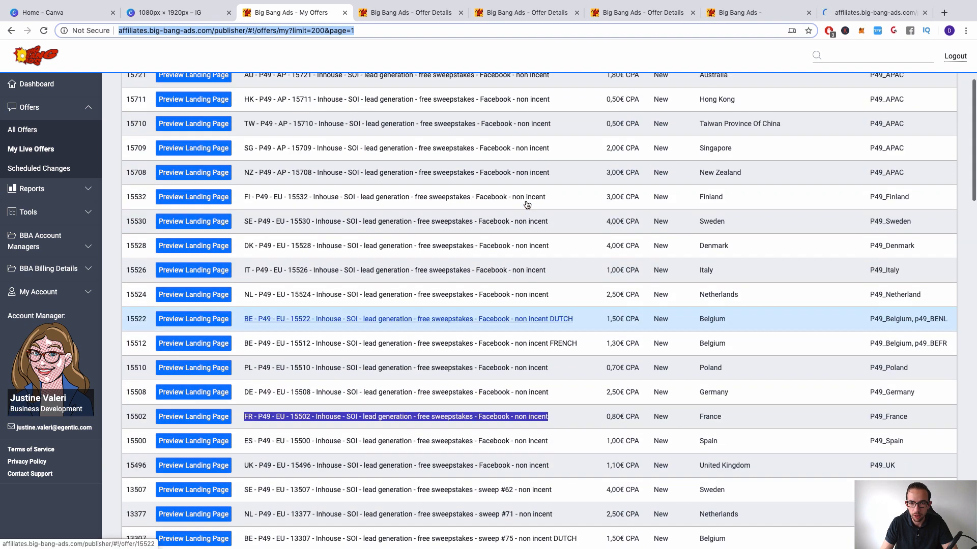
scroll(524, 206, up, 2)
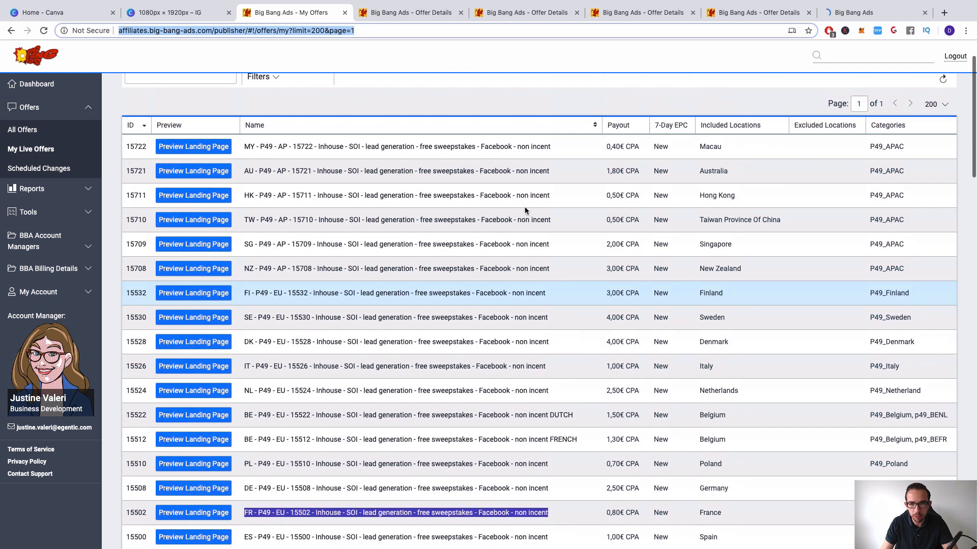
- Set the landing page of French offer 2766 to NYC Xmas trip and preview that landing page
click(421, 19)
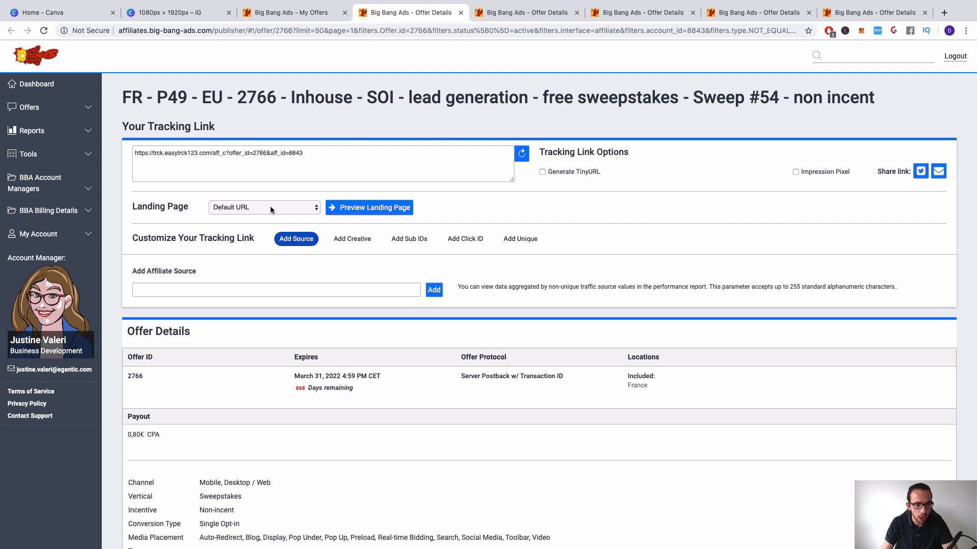
click(270, 207)
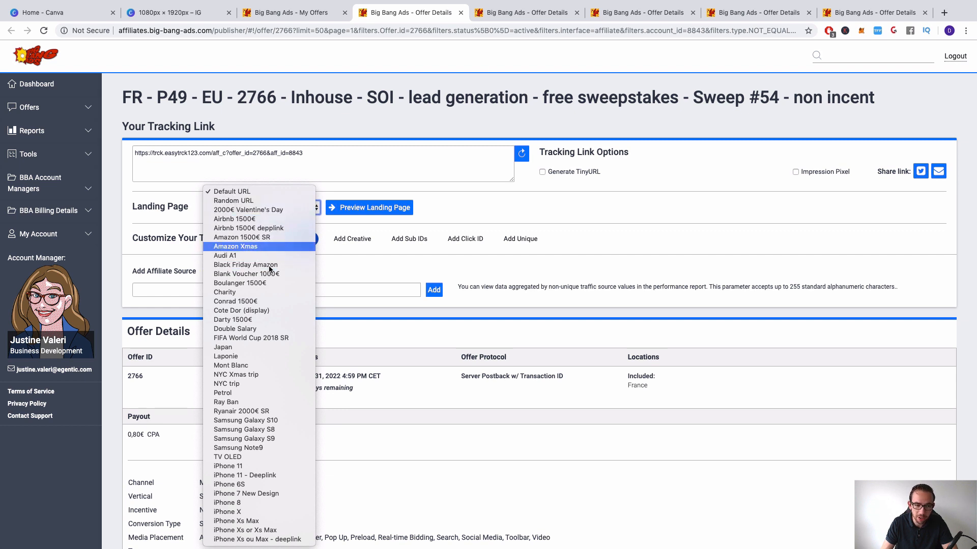
click(264, 375)
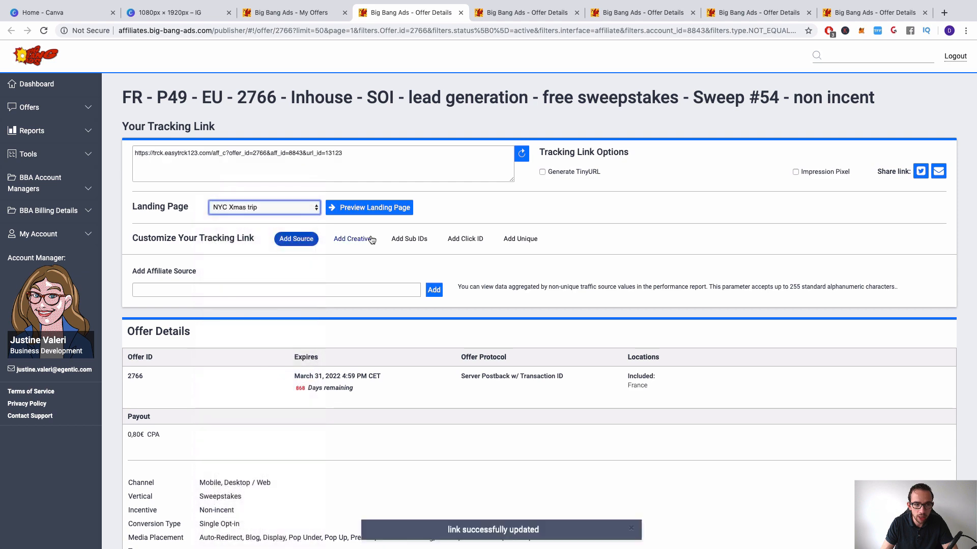
click(360, 208)
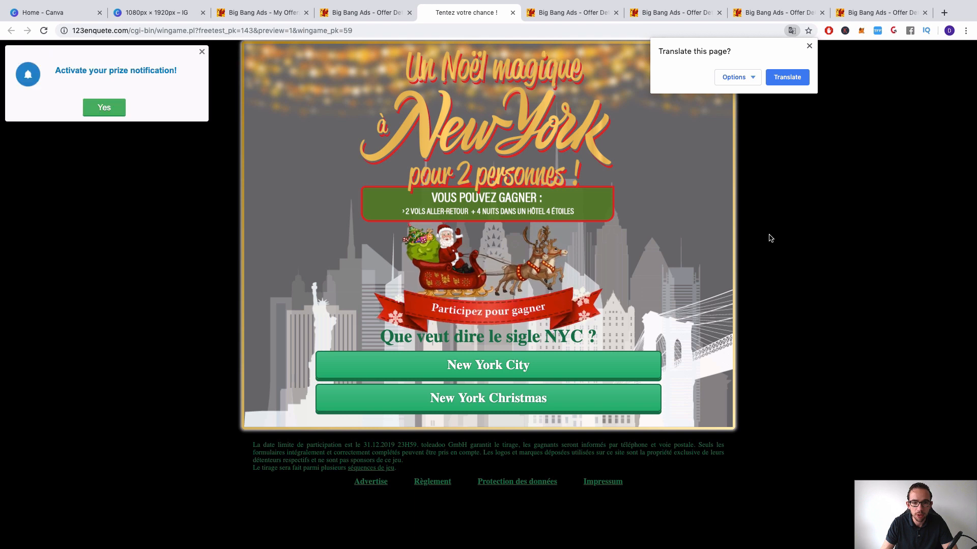
- Dismiss the translation and prize notification pop-ups on the New York landing page, and return to the details of offer 2766
click(771, 238)
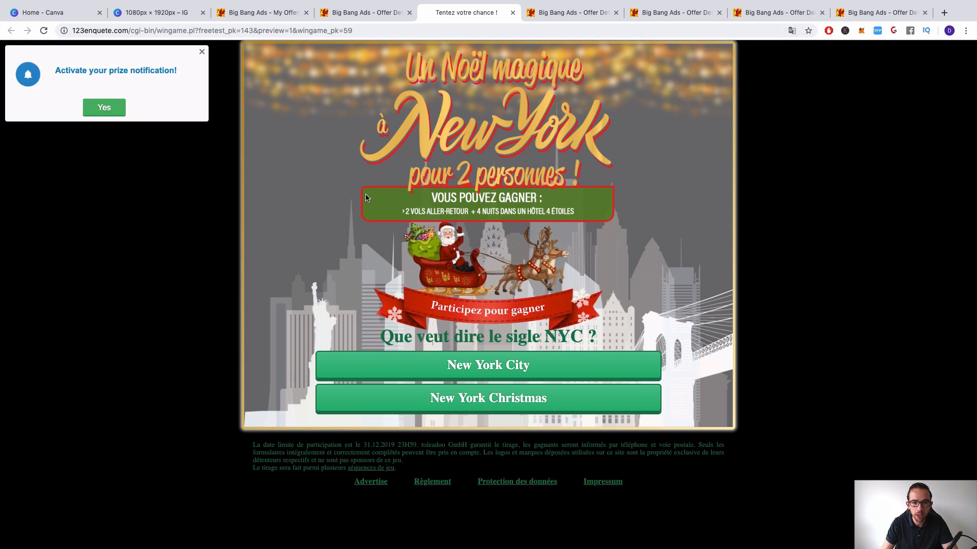
click(202, 52)
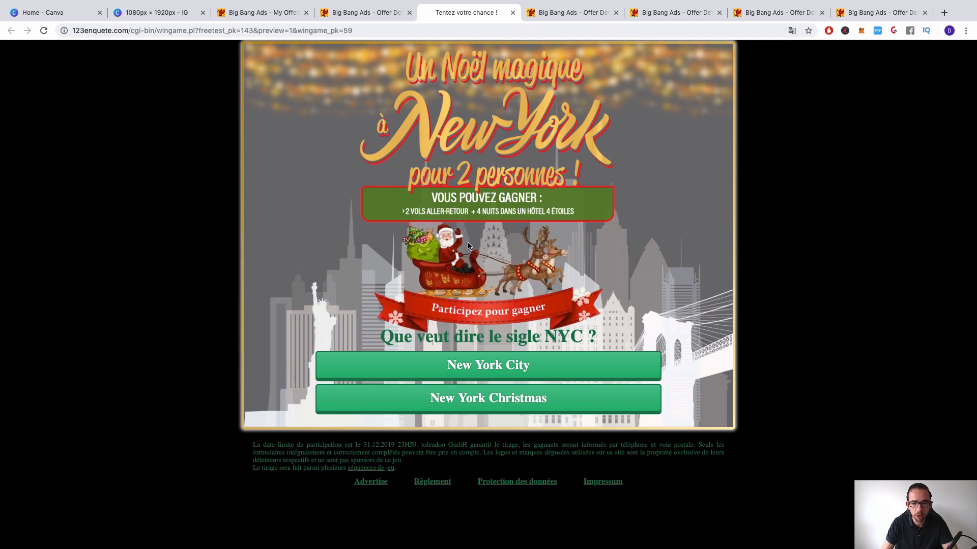
click(349, 16)
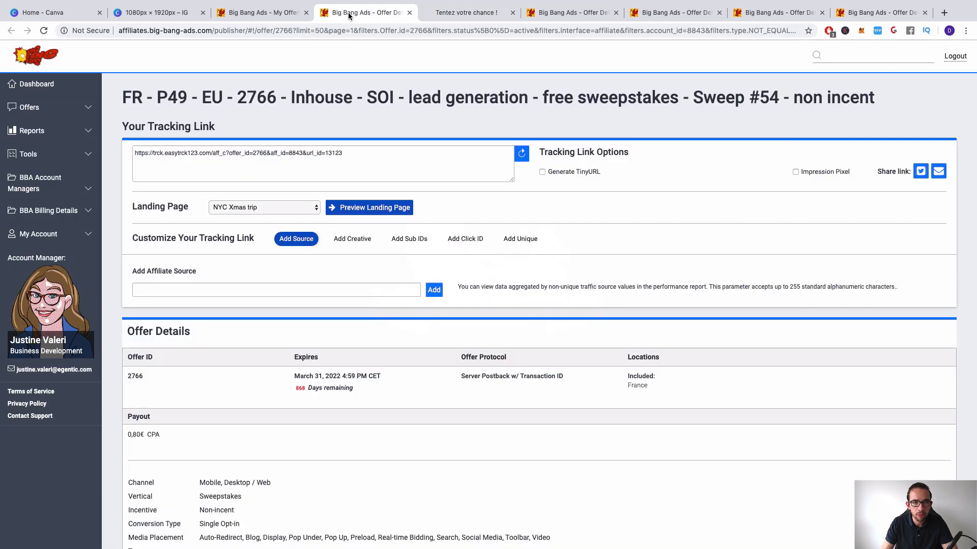
- Switch to the 1080 × 1920 px Canva design and move the black bar up to centre it behind "SWIPE UP & WIN"
click(155, 14)
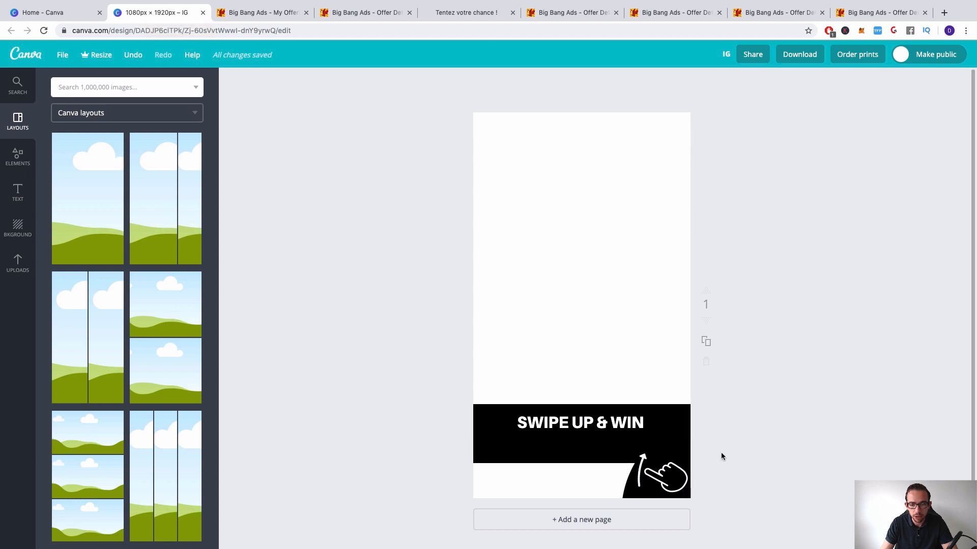
drag(490, 444, 549, 440)
- Browse the shapes available in Canva's elements library, and bring up the text styles
click(17, 156)
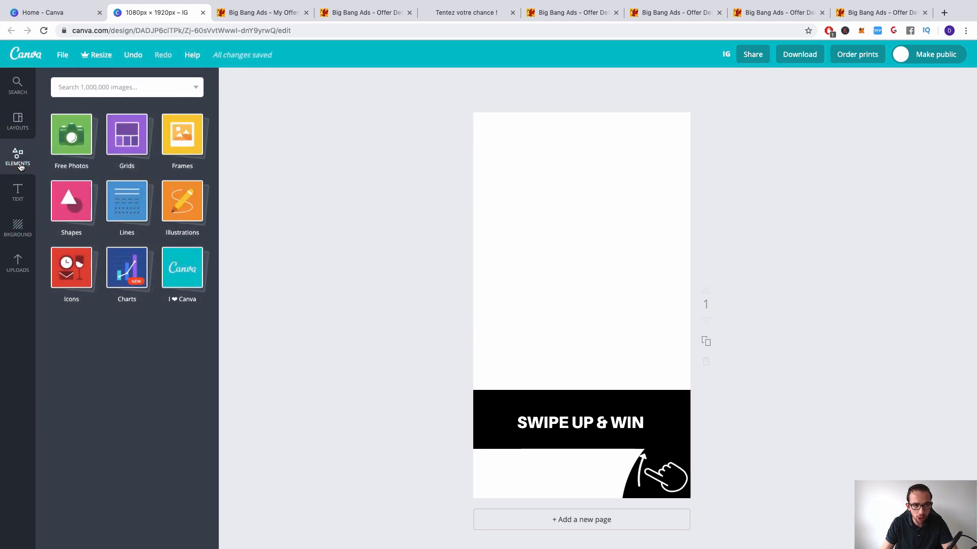
click(73, 201)
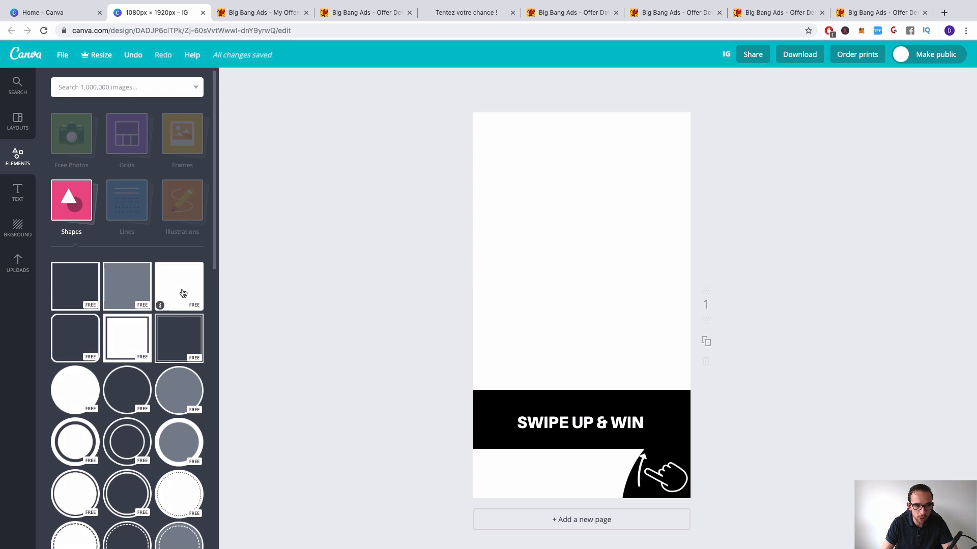
scroll(164, 399, down, 15)
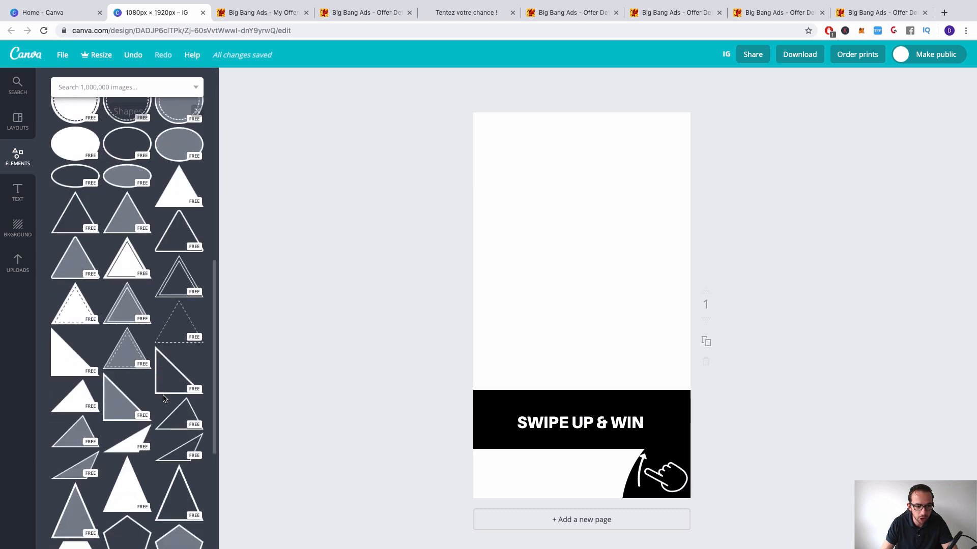
scroll(165, 400, down, 12)
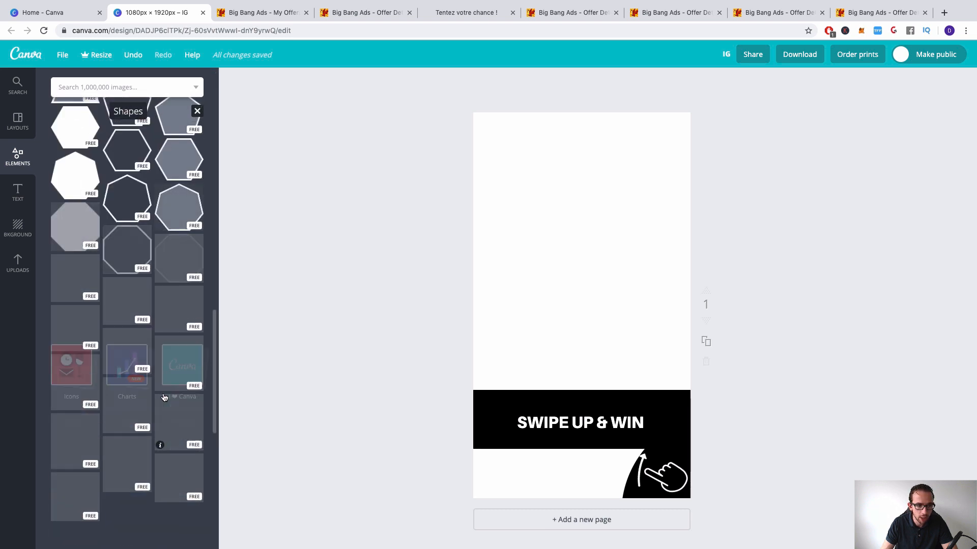
scroll(126, 398, down, 5)
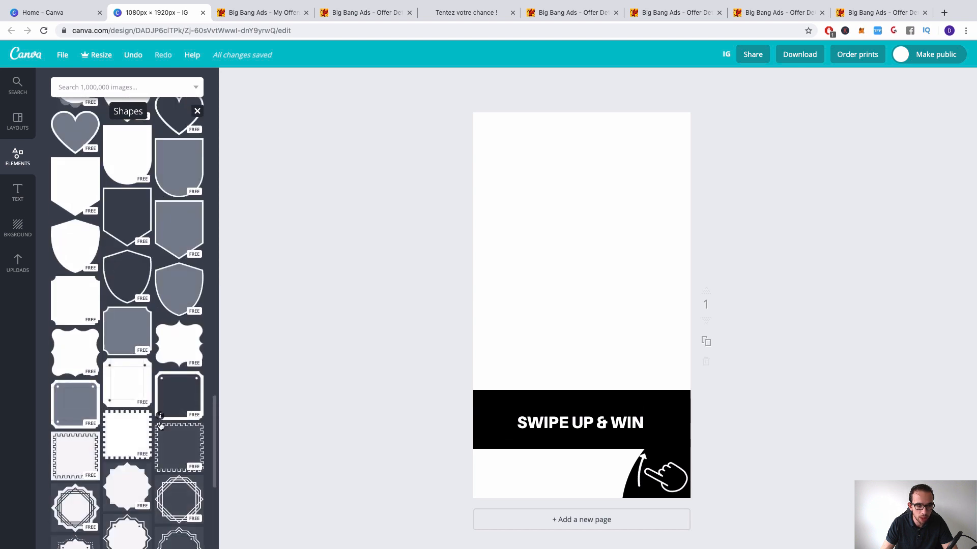
scroll(161, 426, down, 6)
scroll(161, 426, up, 20)
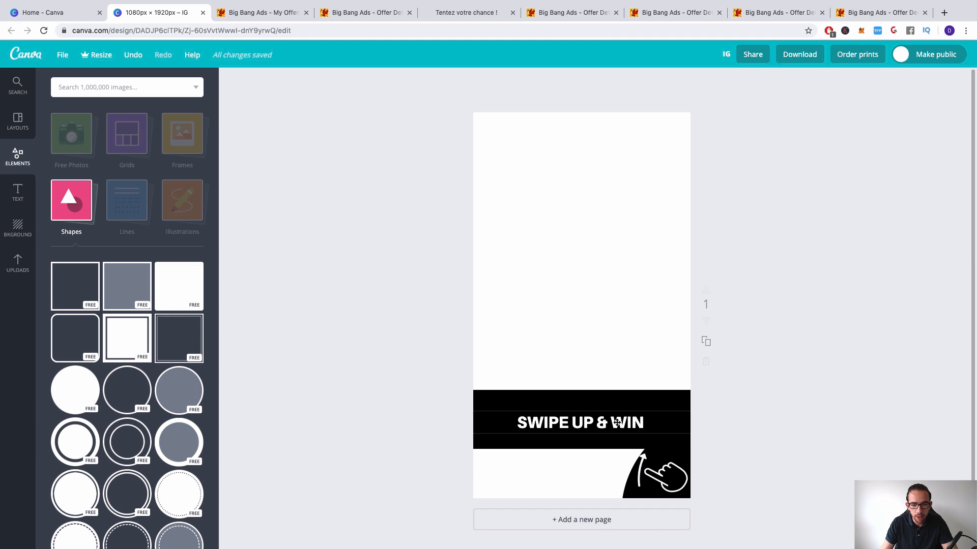
key(ctrl+z)
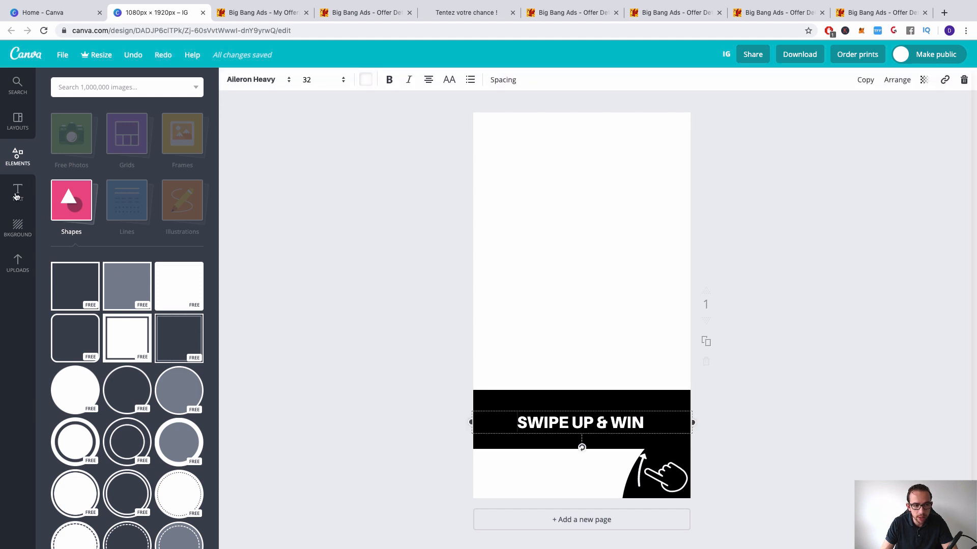
click(17, 194)
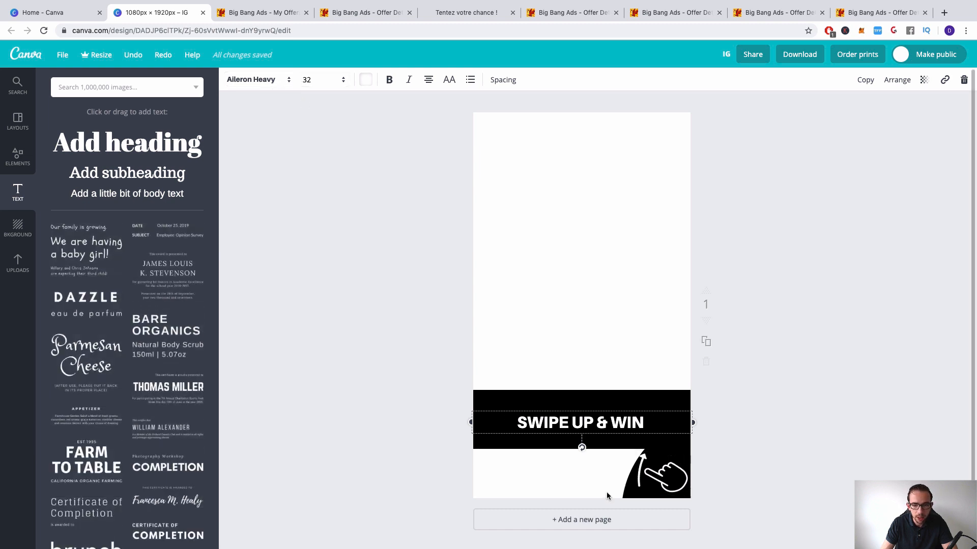
- Nudge the black circle behind the swipe-up hand slightly, and select the hand graphic
click(621, 492)
mouse_move(630, 490)
mouse_down()
mouse_move(531, 378)
mouse_move(483, 263)
mouse_move(519, 422)
mouse_move(641, 485)
mouse_move(630, 481)
mouse_up()
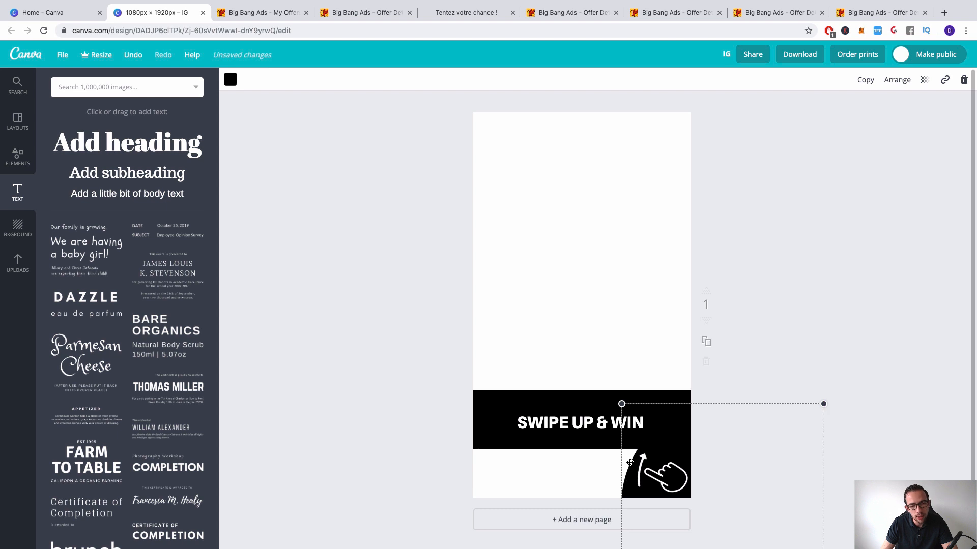
click(666, 475)
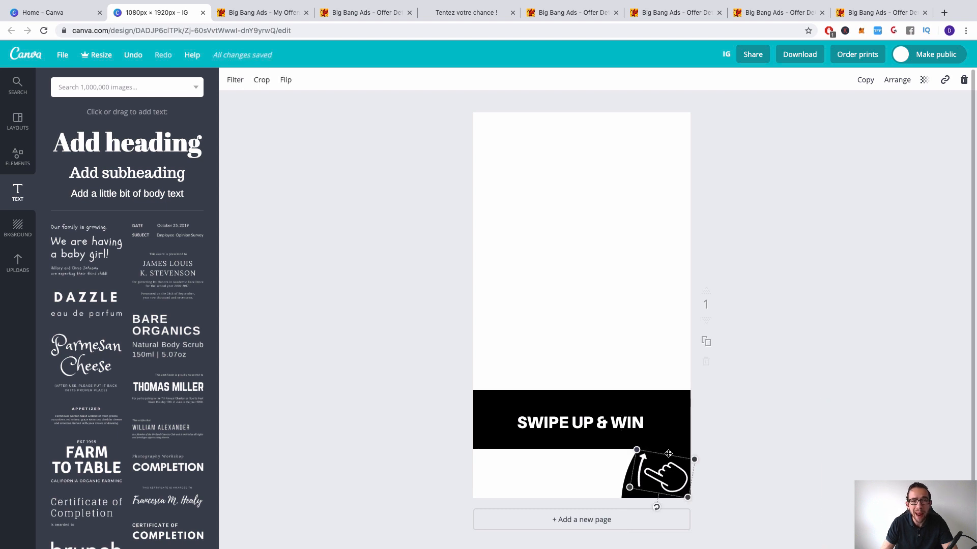
- Open Google in a new browser tab and search for images of "new york christmas"
click(946, 15)
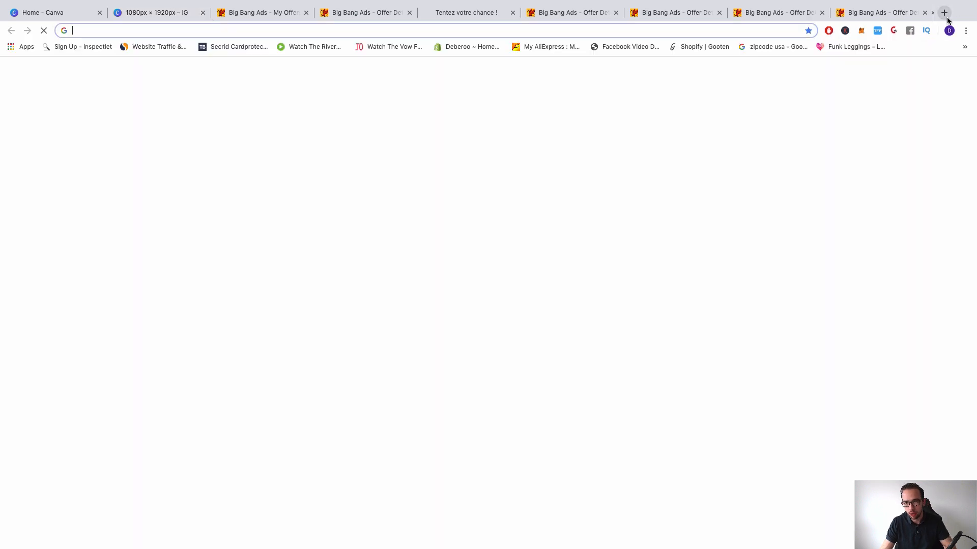
text(google.co)
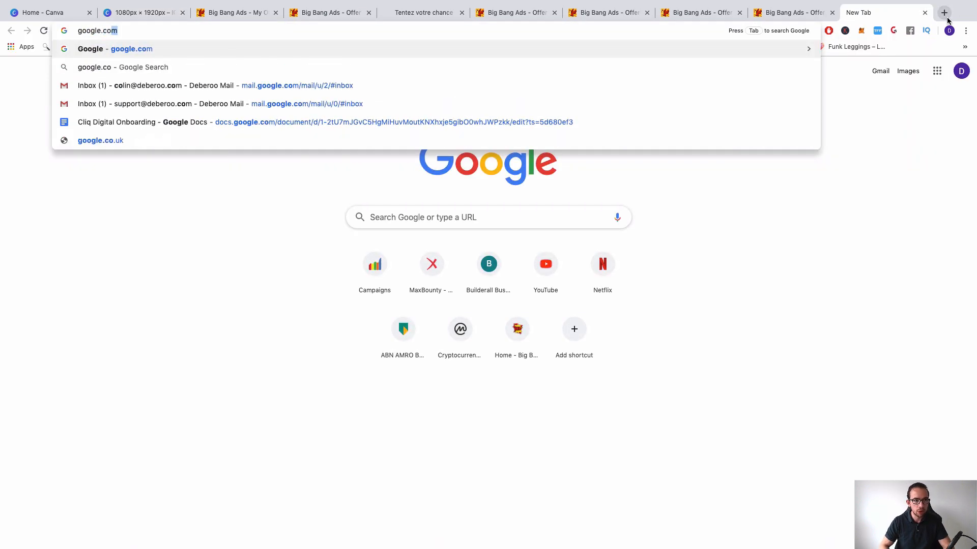
key(Return)
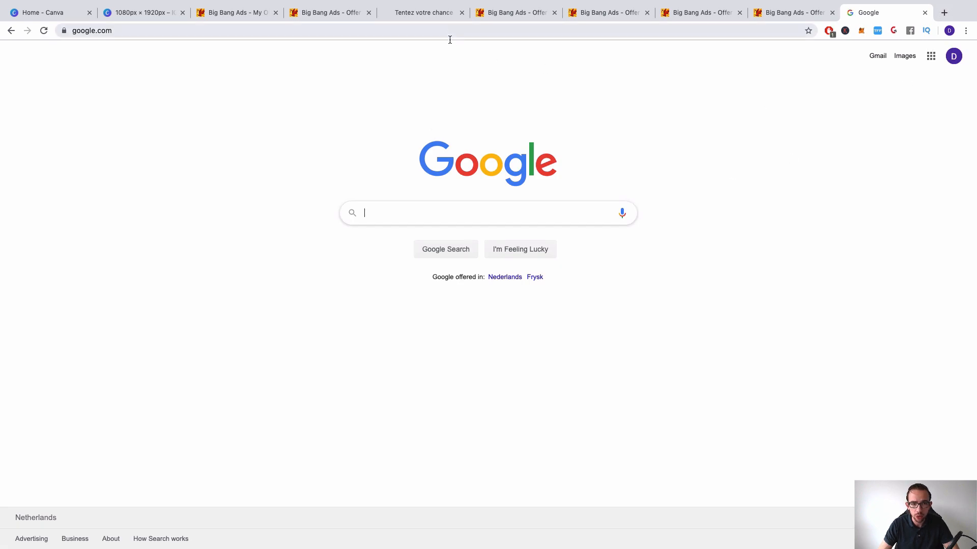
text(new york cri)
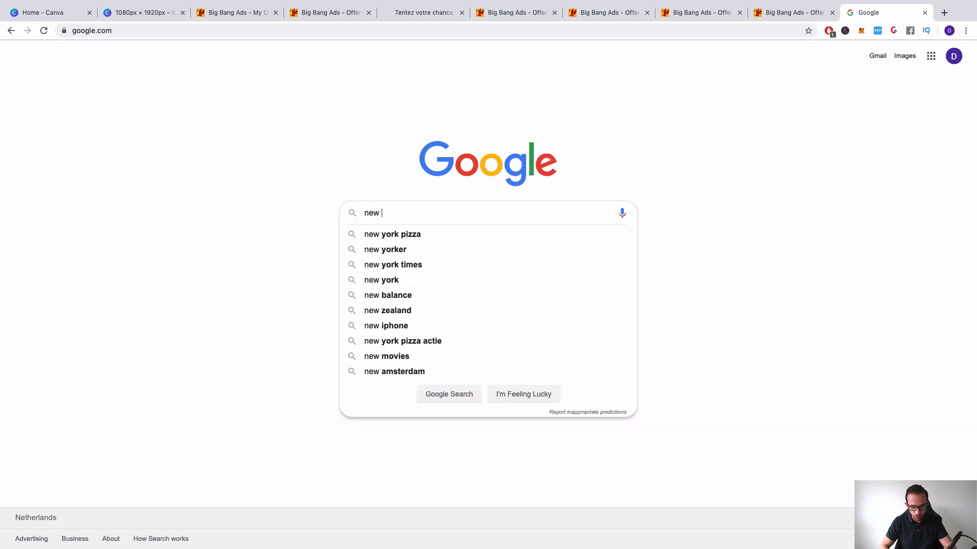
key(BackSpace)
key(BackSpace)
text(hirst)
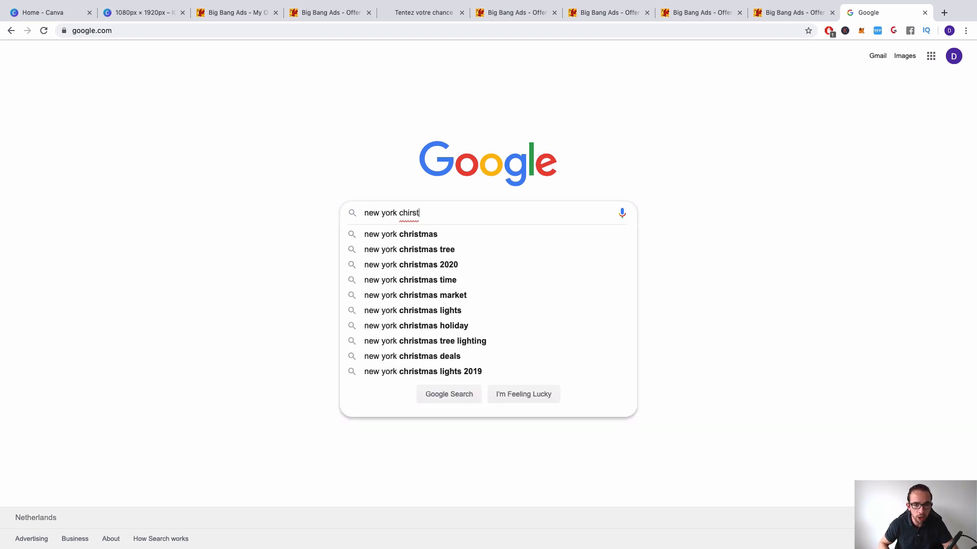
key(Down)
key(Return)
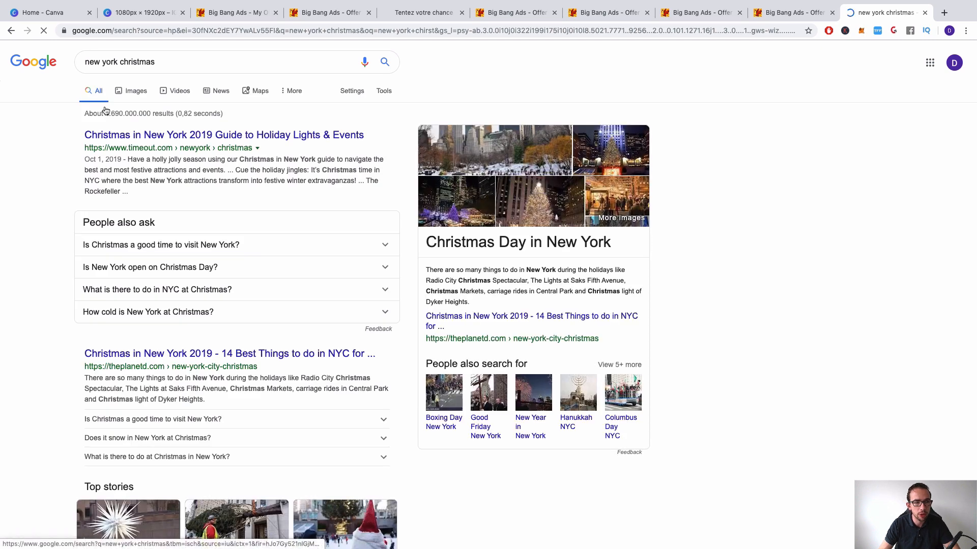
click(125, 92)
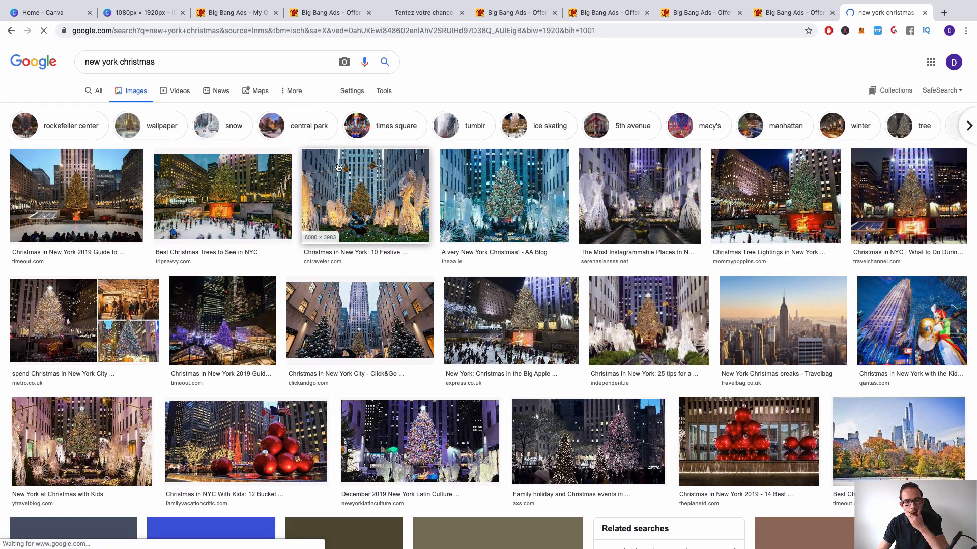
- Look through the "new york christmas" image results for a photo that would suit the story ad's background
scroll(468, 257, down, 2)
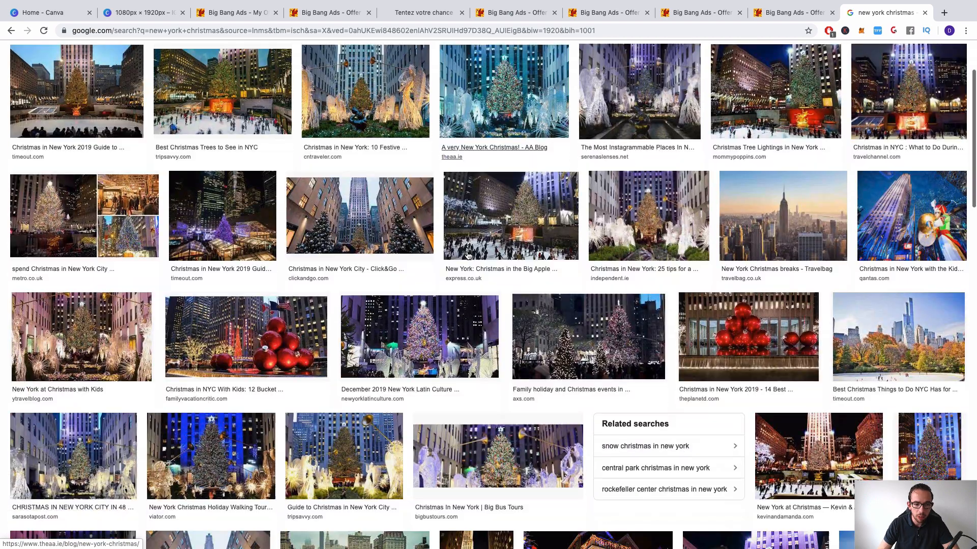
scroll(468, 256, down, 7)
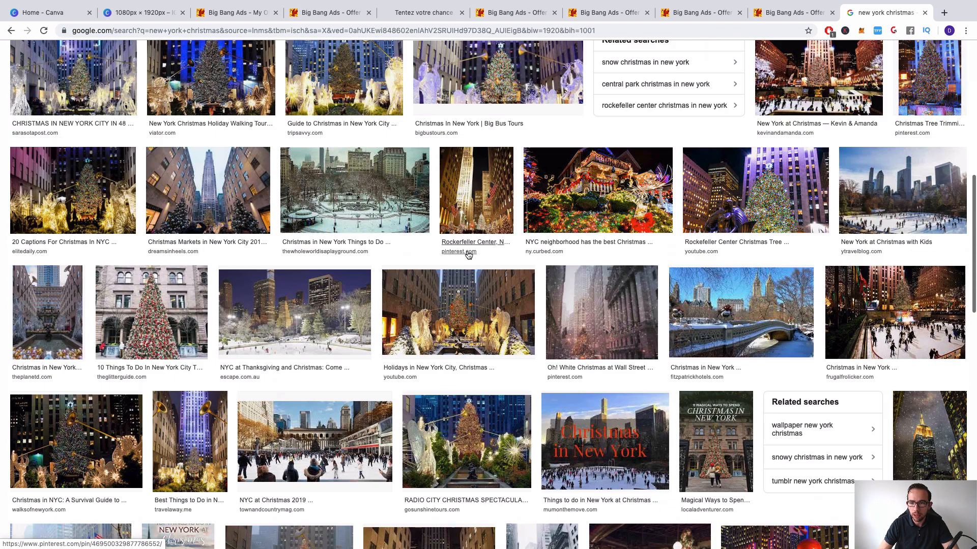
scroll(468, 256, down, 8)
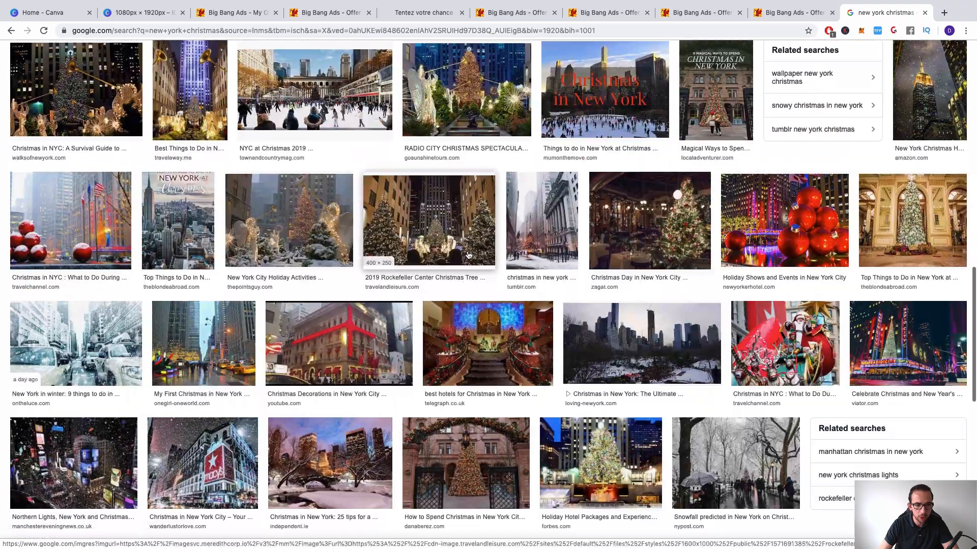
scroll(468, 256, down, 4)
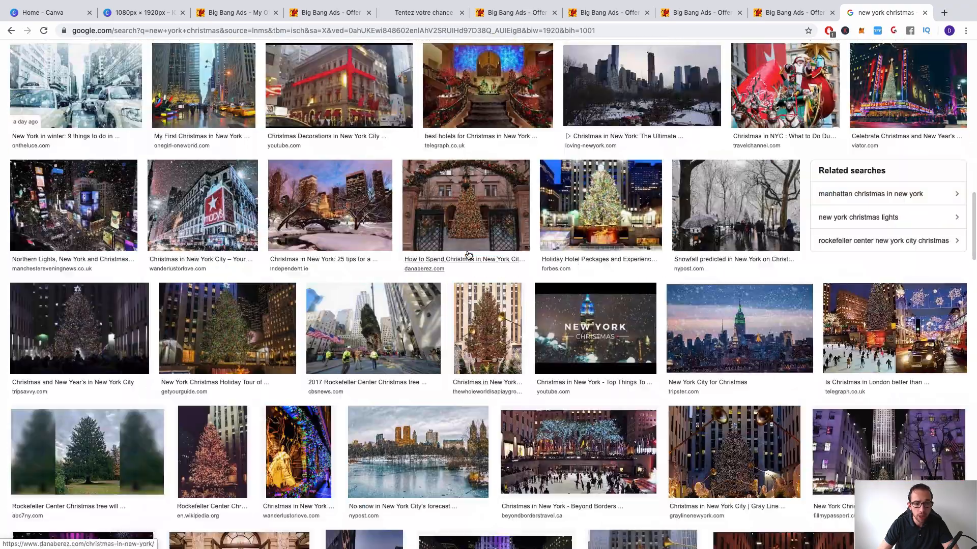
scroll(468, 254, down, 7)
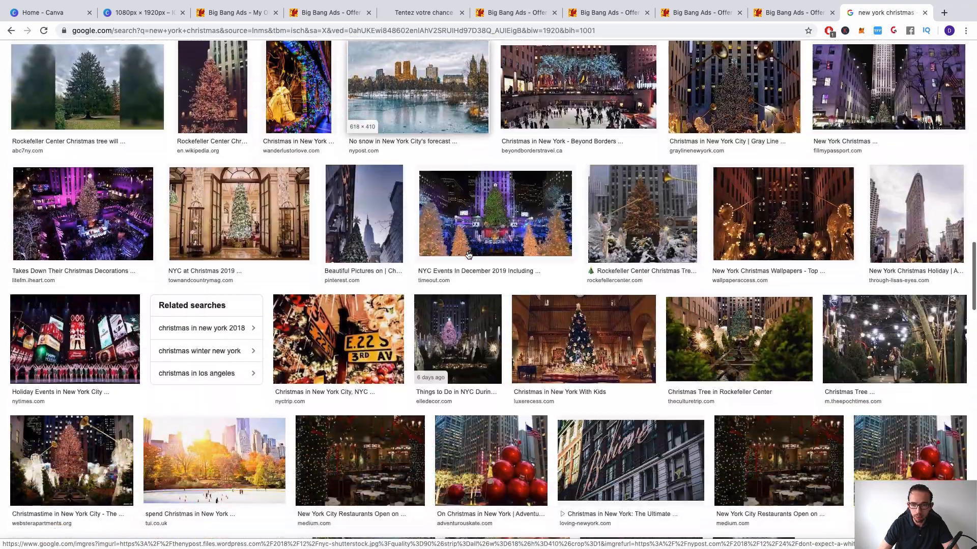
scroll(468, 255, down, 6)
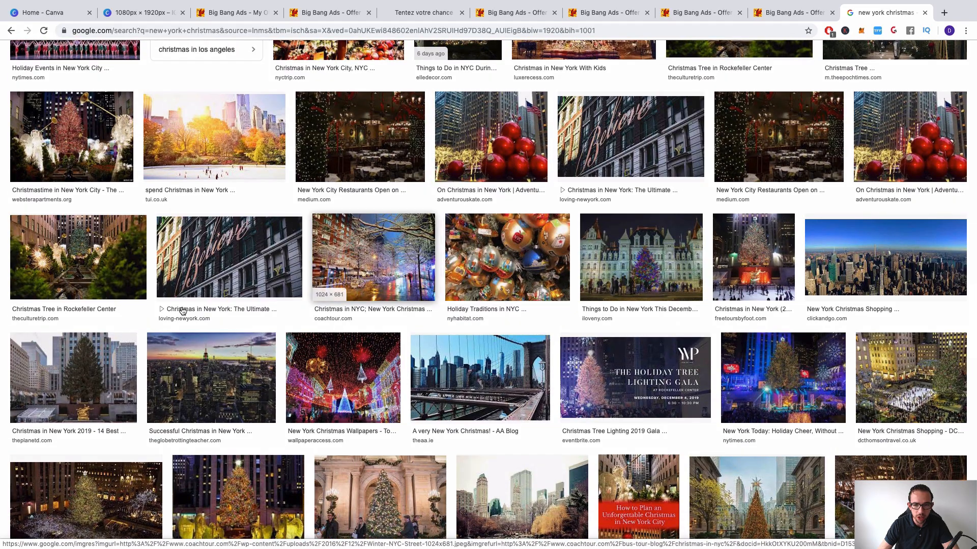
scroll(423, 366, down, 7)
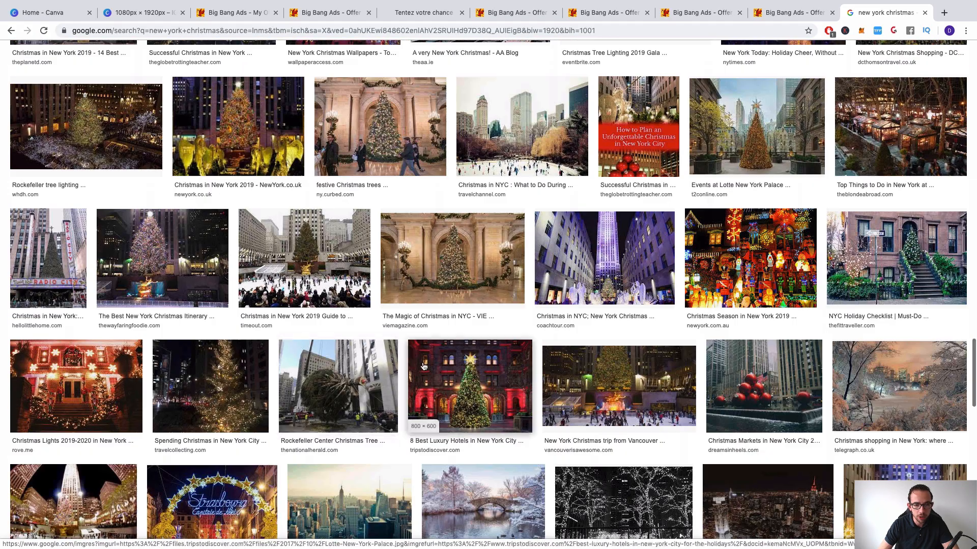
scroll(425, 350, down, 20)
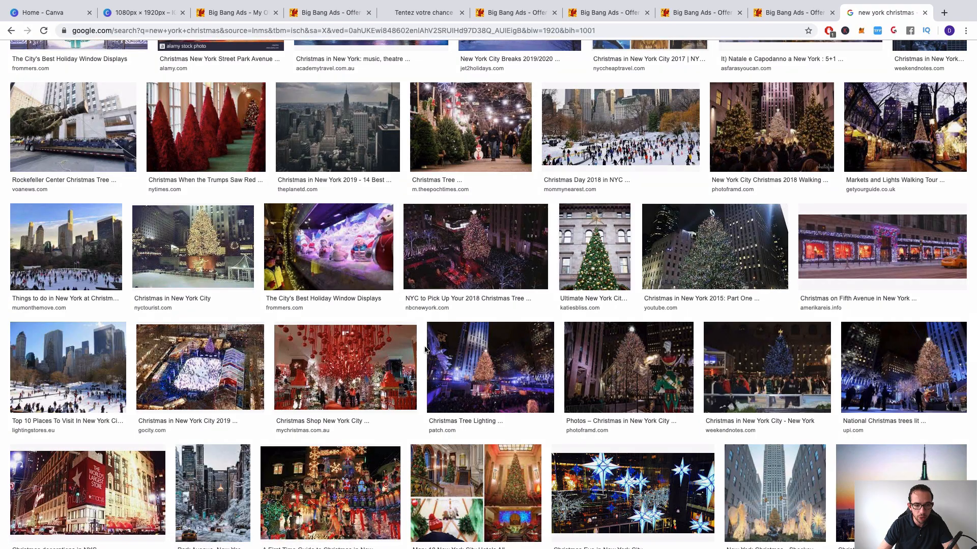
scroll(425, 351, up, 20)
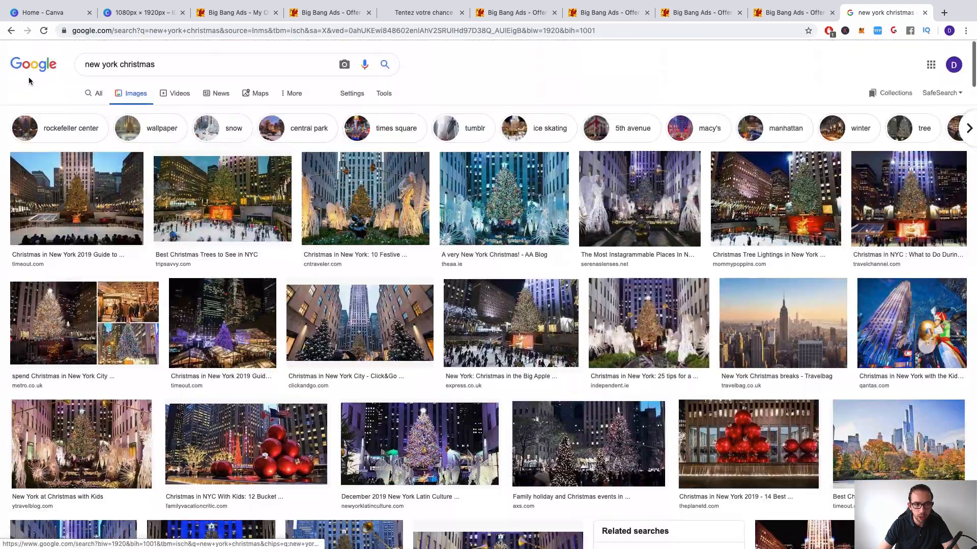
- Refine the Google image search to "new york christmas phone wallpaper"
click(174, 60)
text(phone wallpaper)
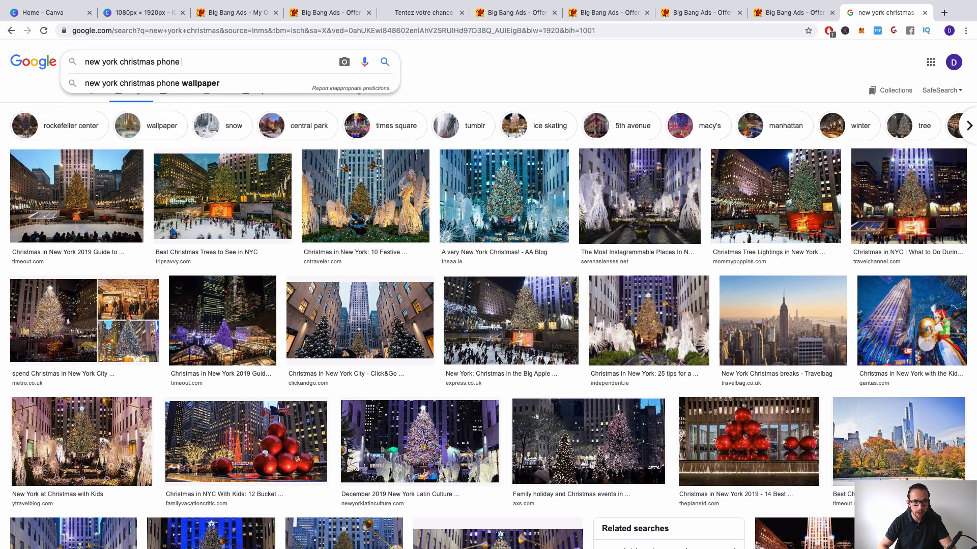
key(Return)
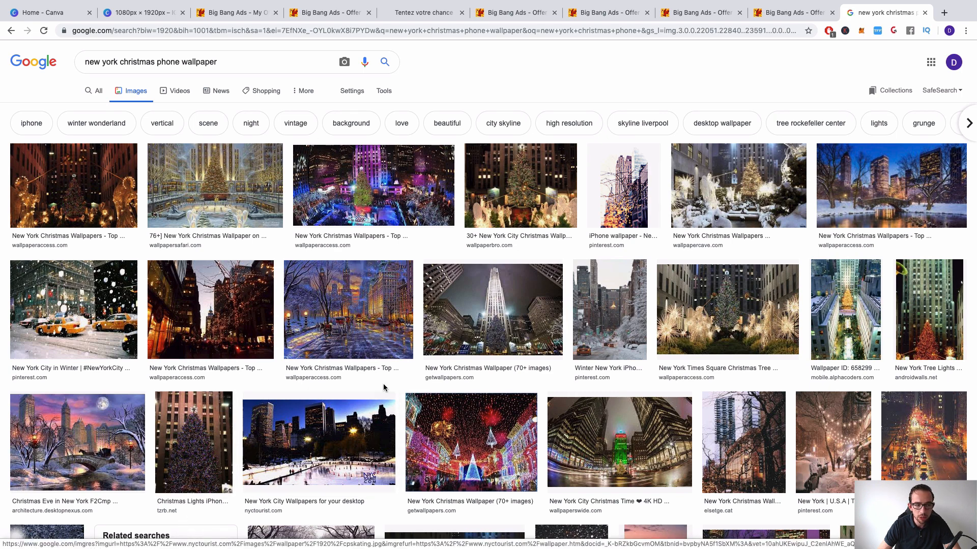
- Preview the "New York City in Winter" photo of yellow taxis in snow and save it as a JPEG in Documents
click(131, 324)
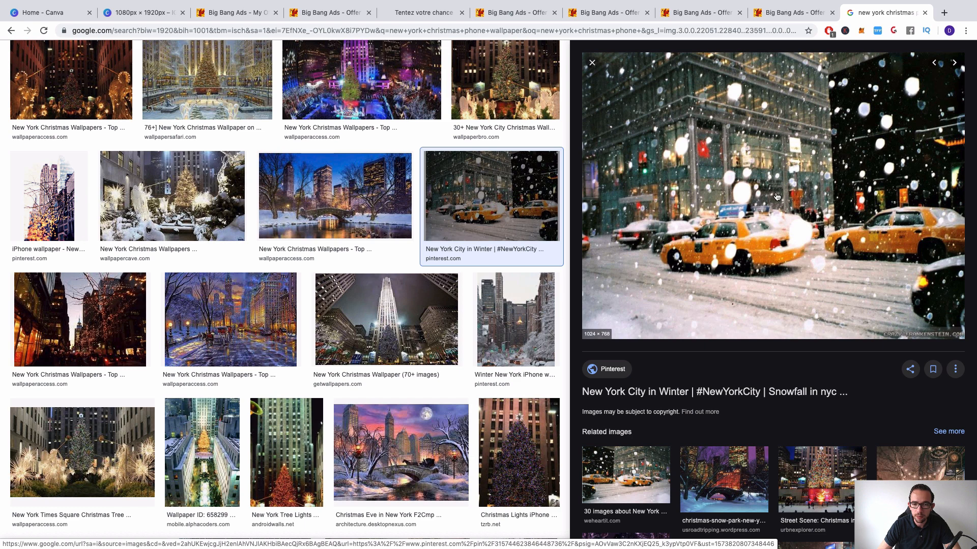
right_click(860, 149)
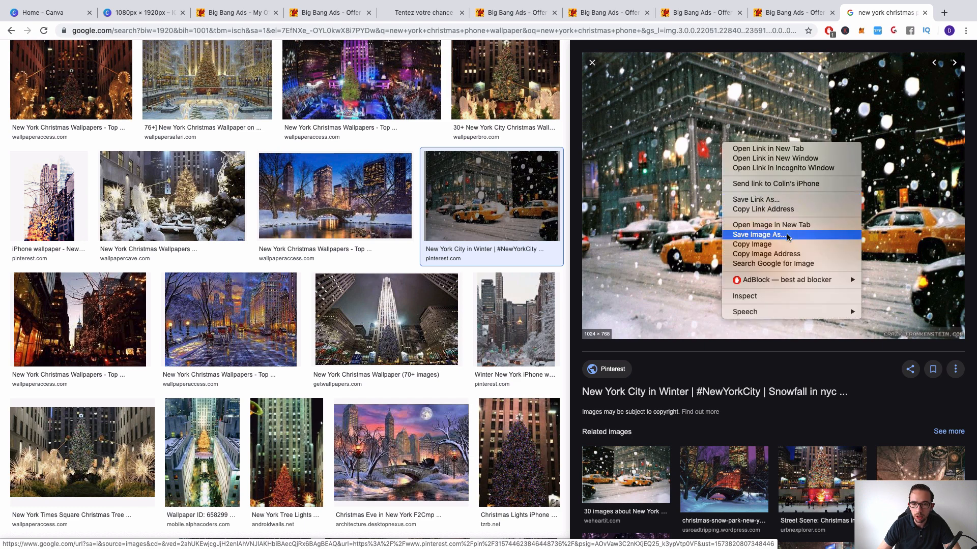
click(758, 237)
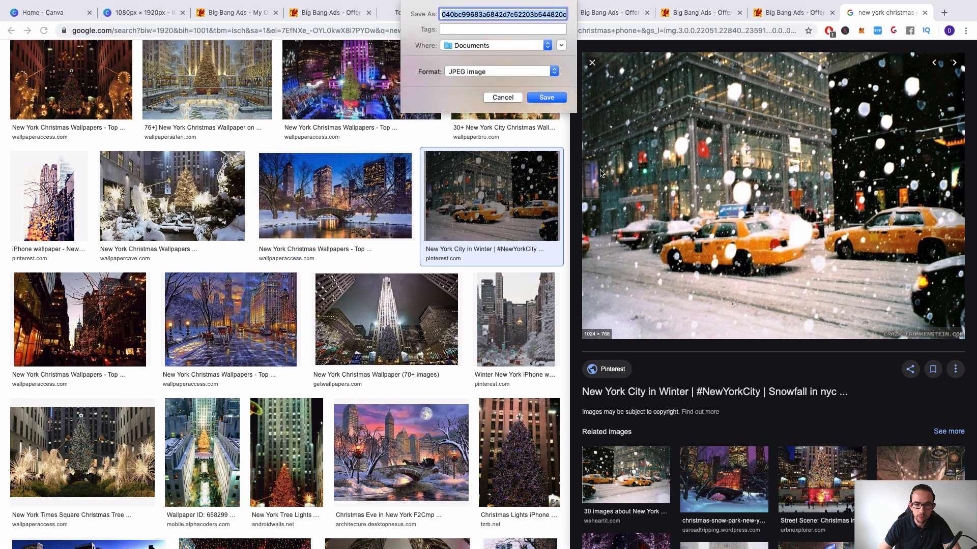
click(547, 97)
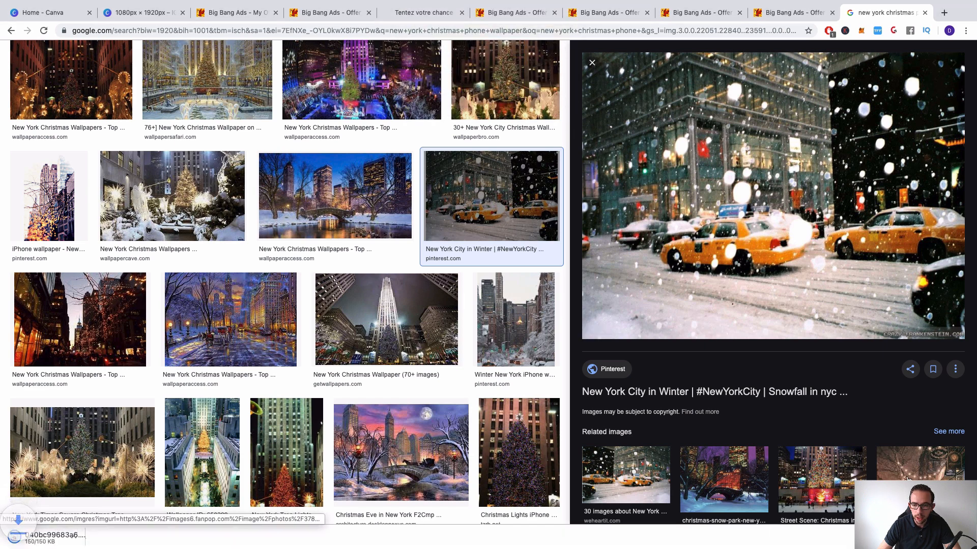
- Preview the related Fanpop photo of a snowy New York street with string lights and save it as a JPEG
scroll(899, 461, up, 2)
scroll(899, 461, down, 1)
click(899, 462)
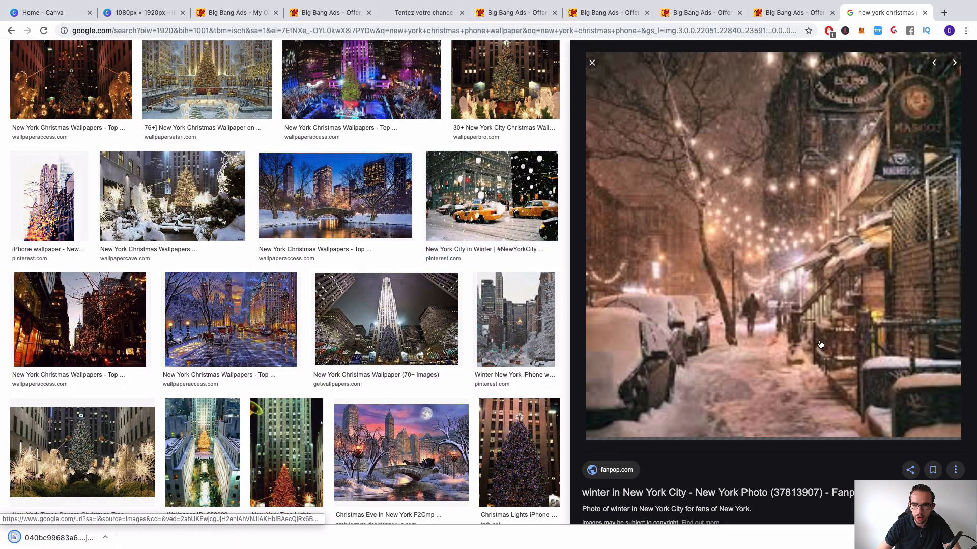
right_click(763, 298)
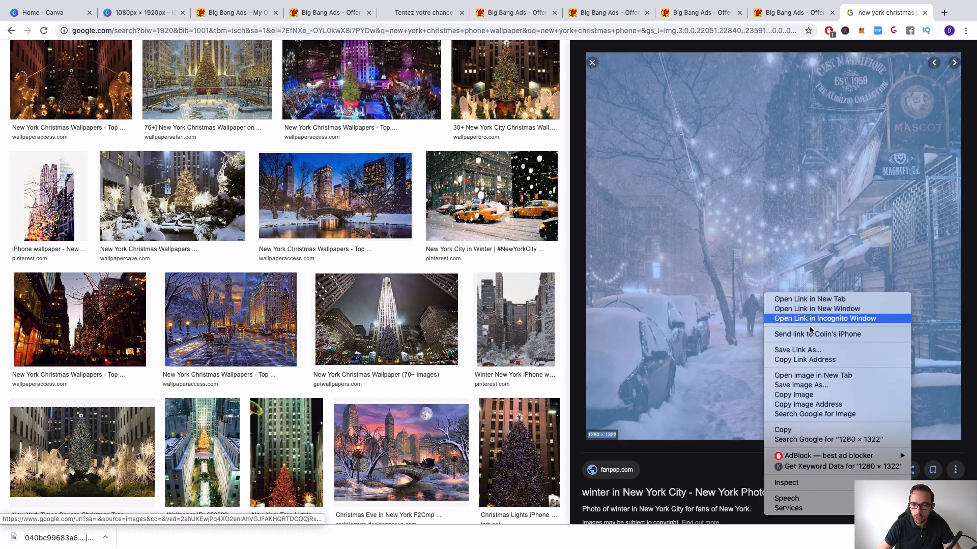
click(827, 385)
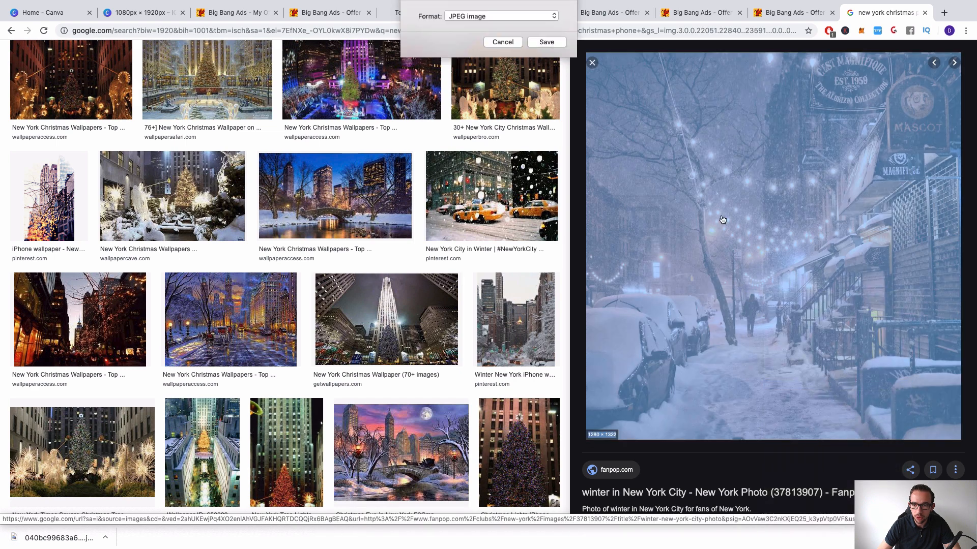
key(Return)
- Check the related snowy street photos, preview the Pinterest "169 Best WINTER INSPO" image, and close the preview
scroll(791, 353, down, 8)
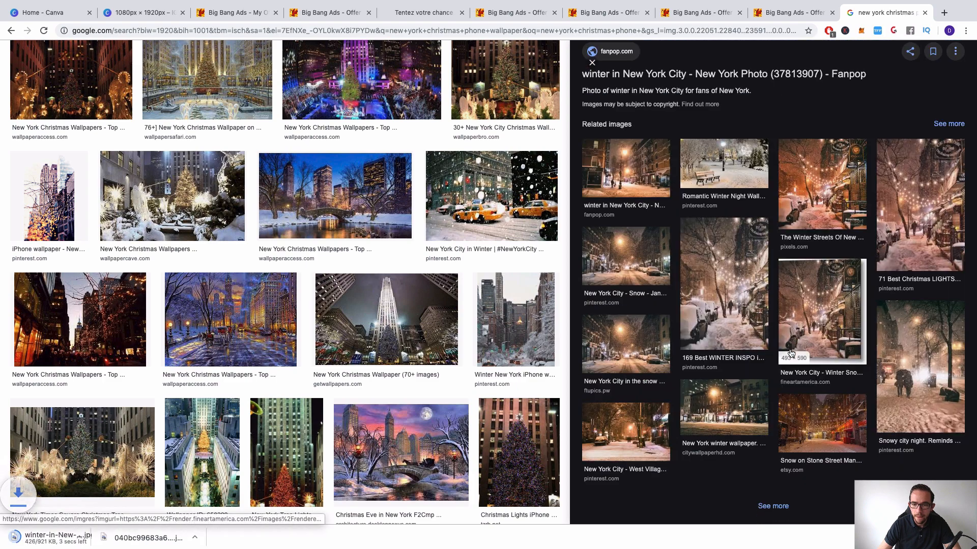
click(733, 302)
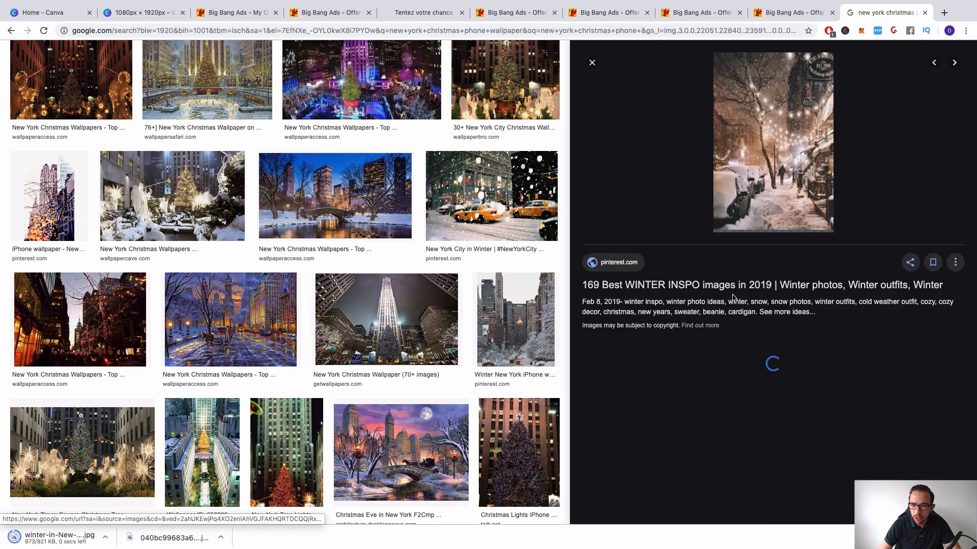
scroll(760, 336, down, 7)
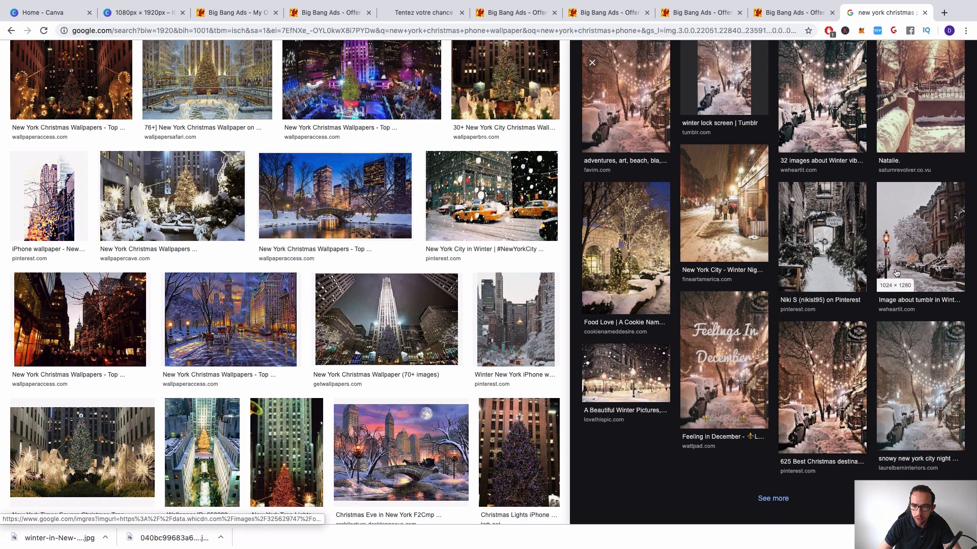
scroll(440, 300, down, 5)
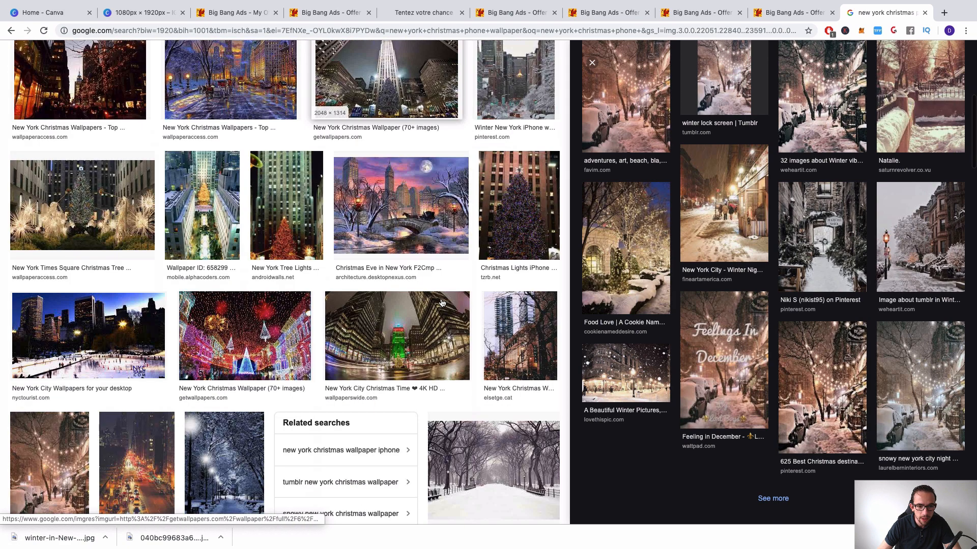
scroll(604, 72, up, 2)
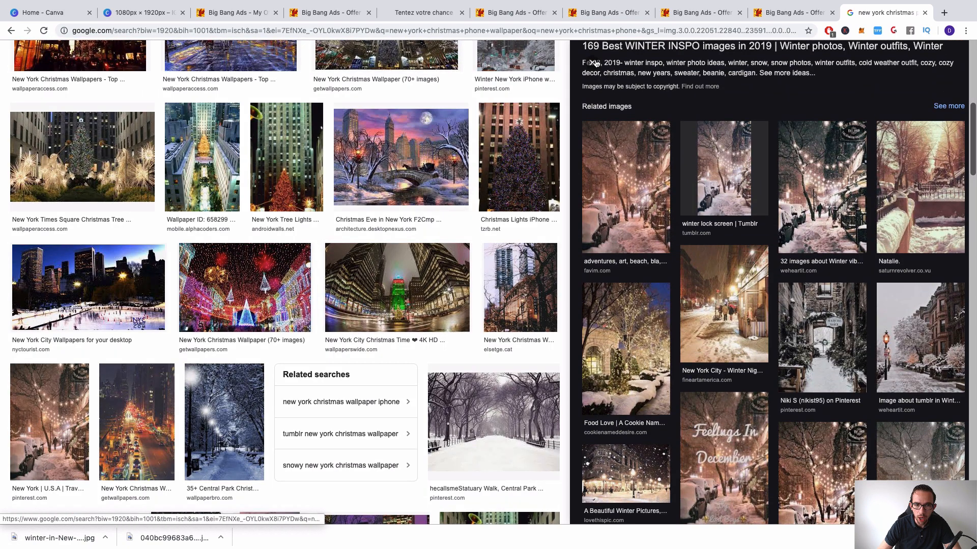
click(593, 63)
- Browse the remaining phone wallpaper results for more background options, briefly previewing Fanpop's "Christmas in New York" tree photo
scroll(534, 255, down, 10)
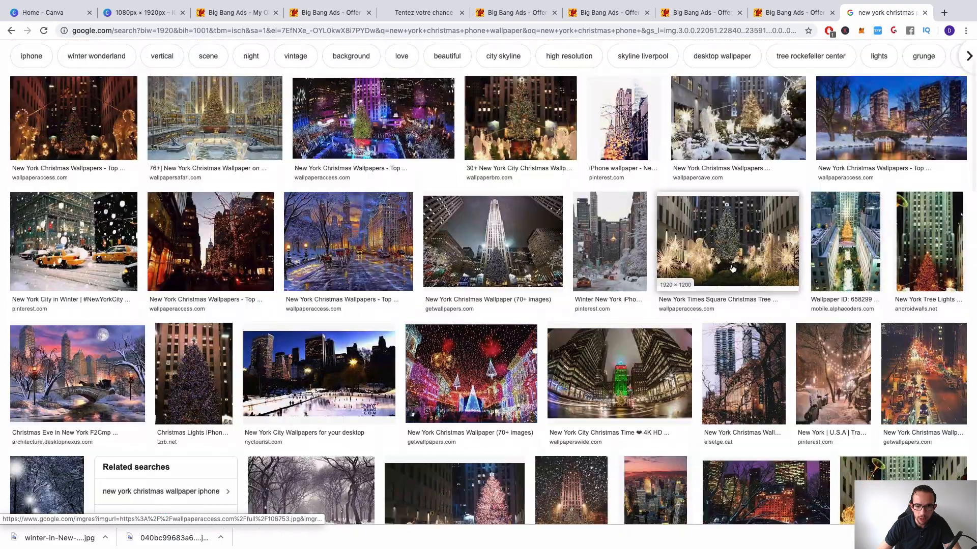
scroll(506, 331, down, 15)
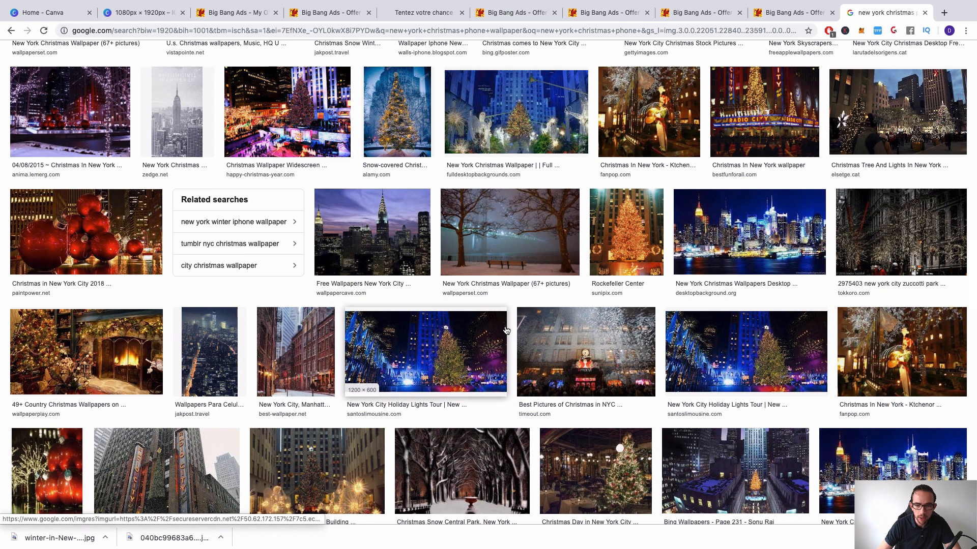
scroll(507, 331, down, 3)
scroll(506, 331, down, 2)
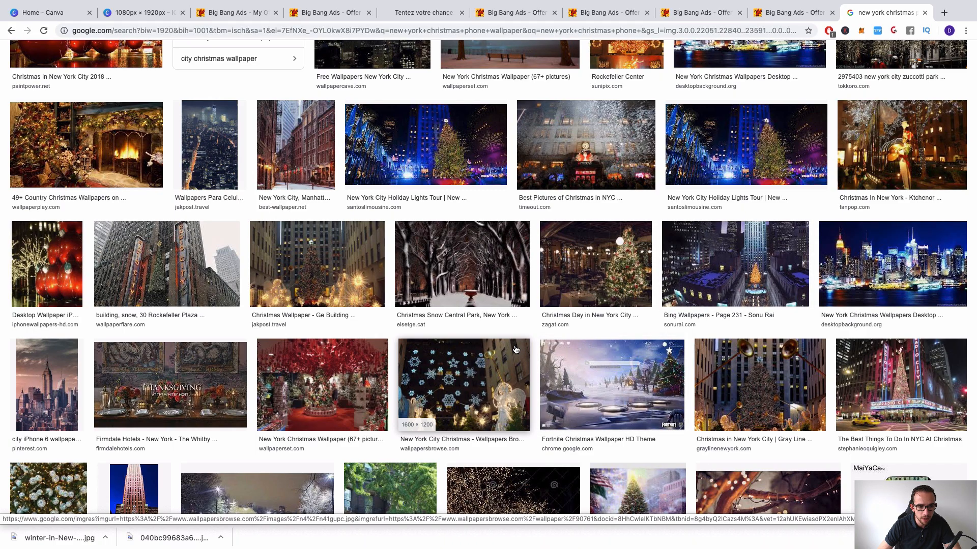
scroll(515, 350, down, 6)
scroll(515, 350, down, 5)
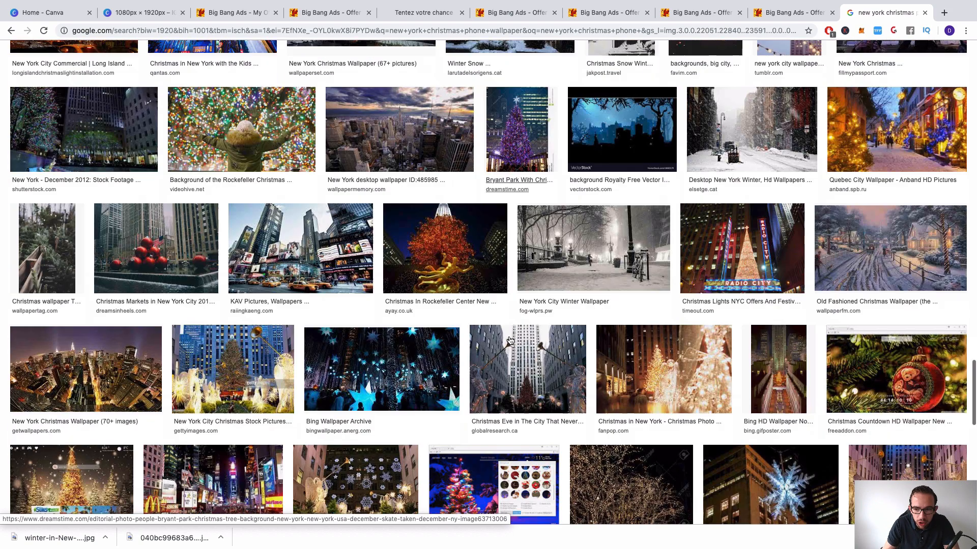
scroll(510, 341, down, 5)
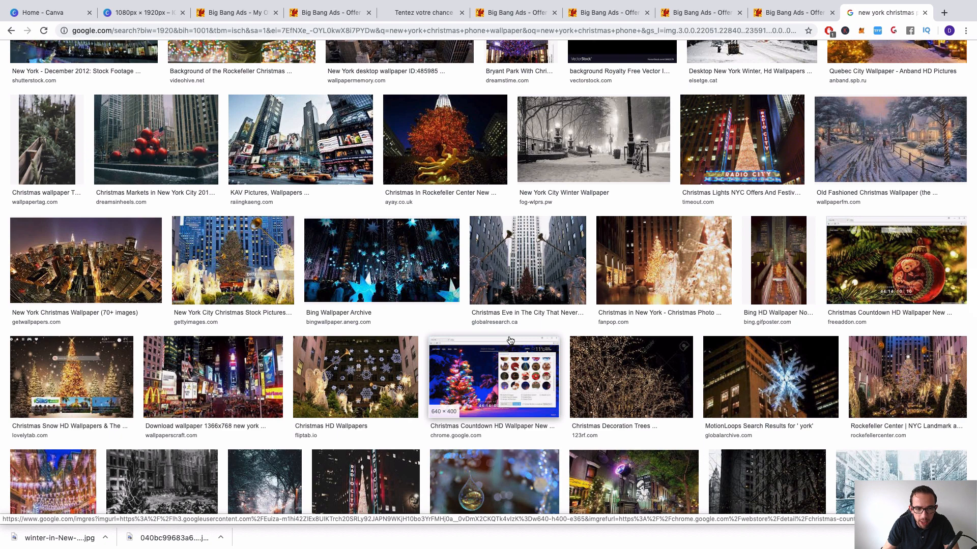
click(714, 279)
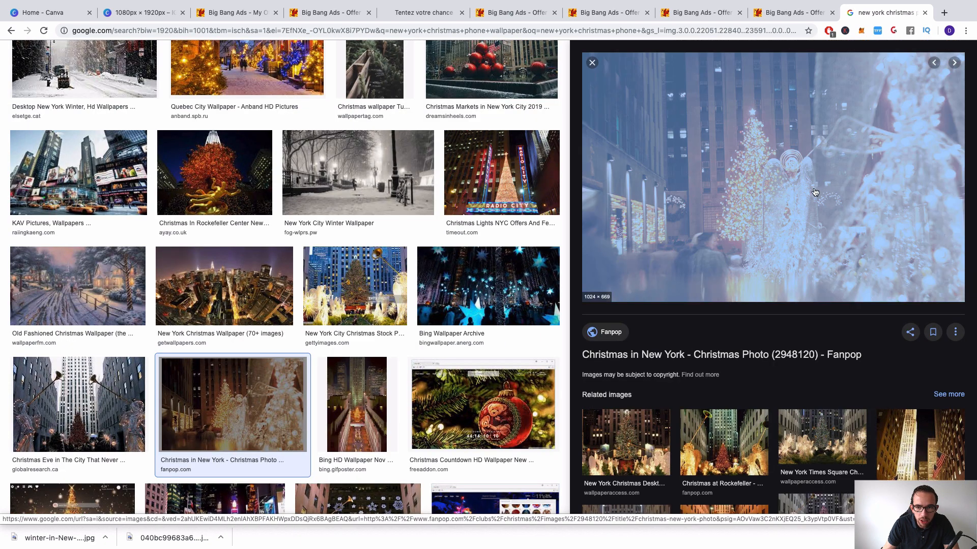
click(592, 63)
scroll(555, 246, down, 6)
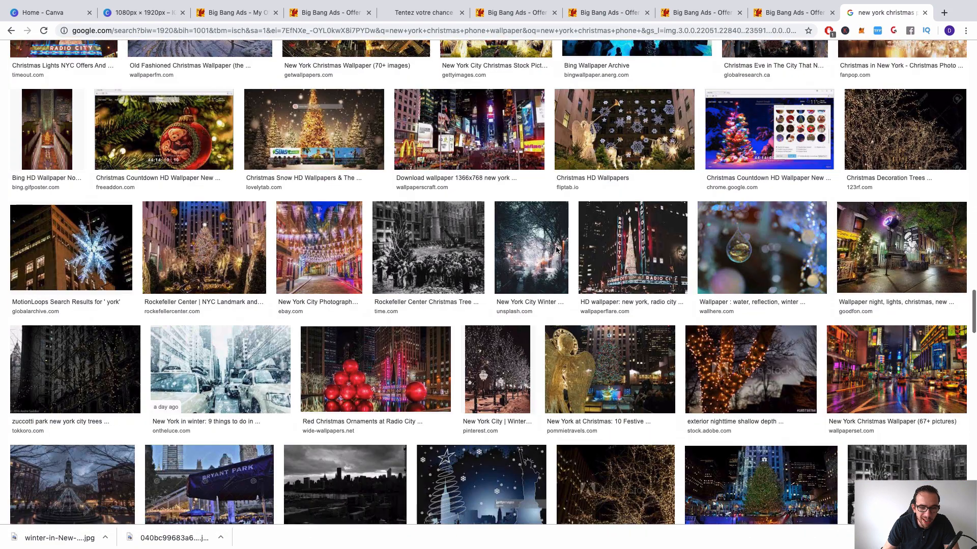
scroll(556, 250, down, 4)
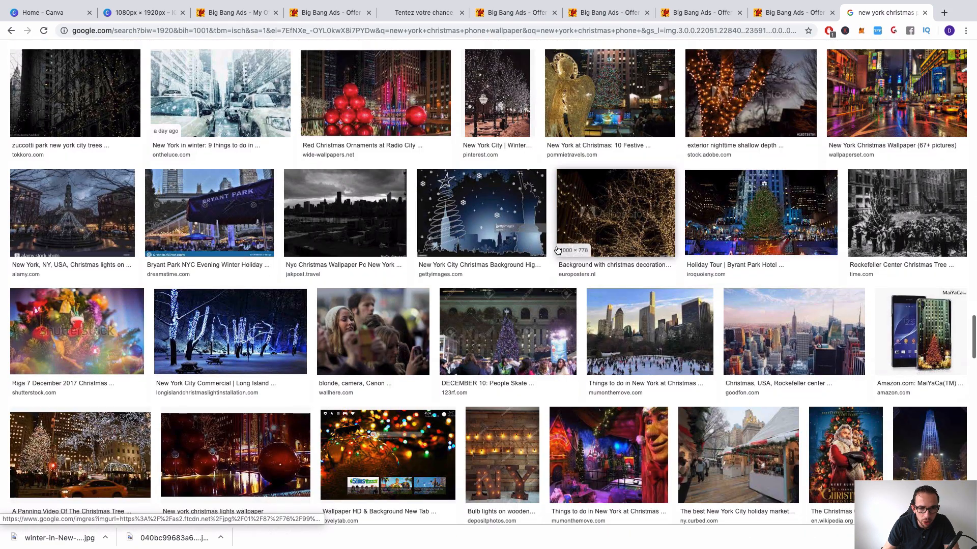
scroll(557, 249, down, 7)
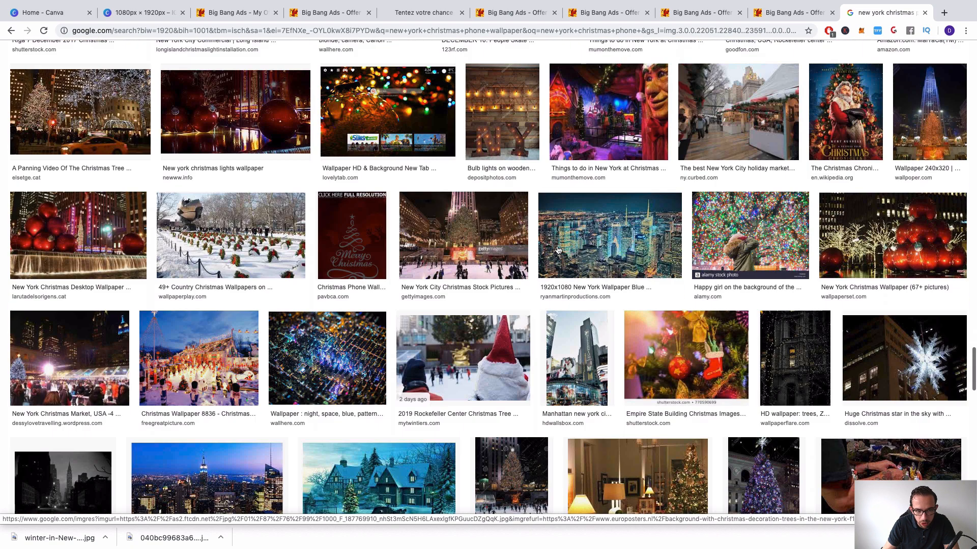
- Switch to the 1080 × 1920 px Canva design and upload the downloaded snowy street and yellow taxi photos
click(119, 16)
click(14, 277)
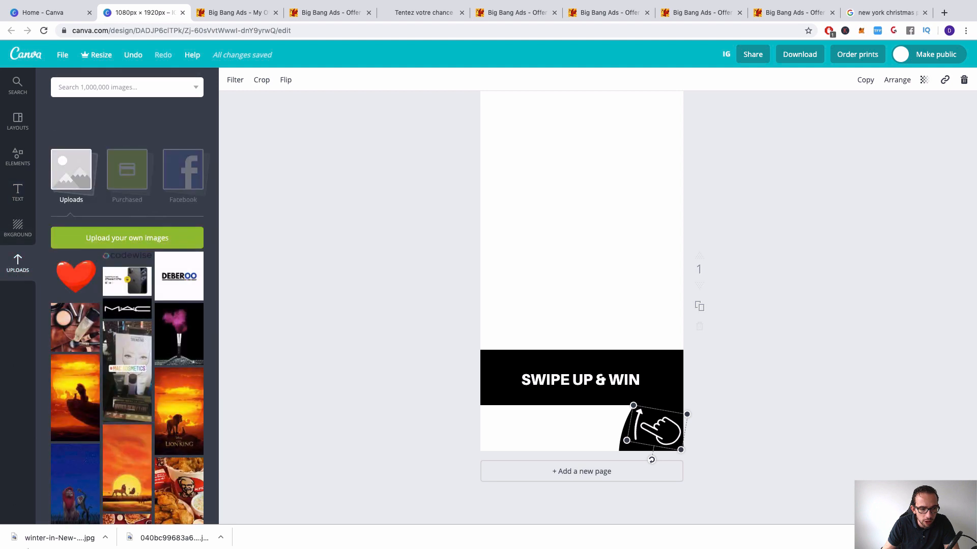
mouse_move(159, 535)
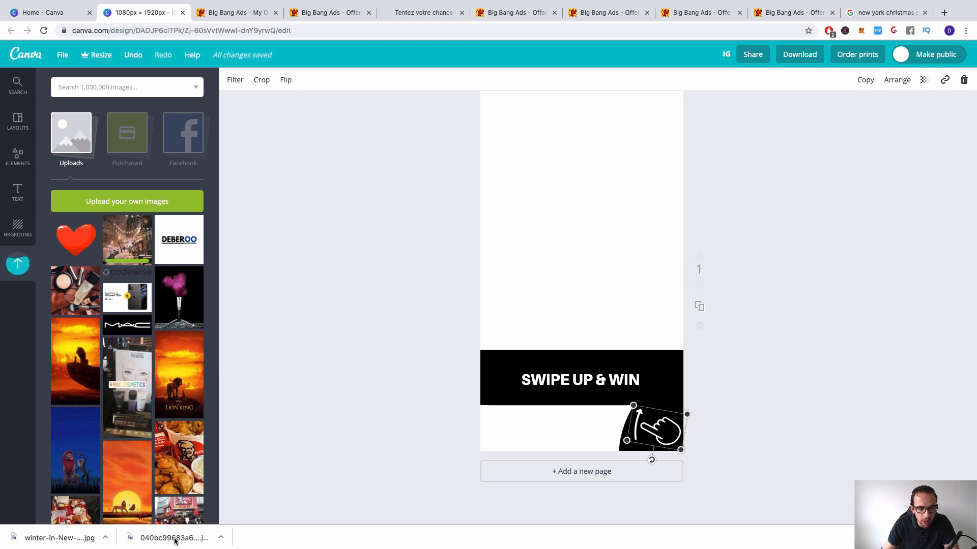
drag(175, 538, 146, 404)
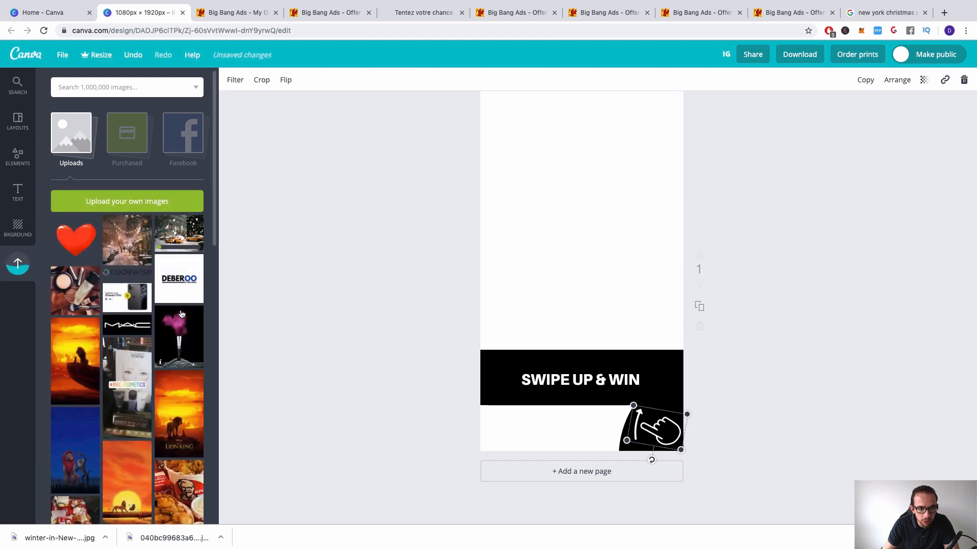
- Add the uploaded snowy street photo, enlarge it to fill the whole page, and place it behind the banner and hand icon
click(138, 236)
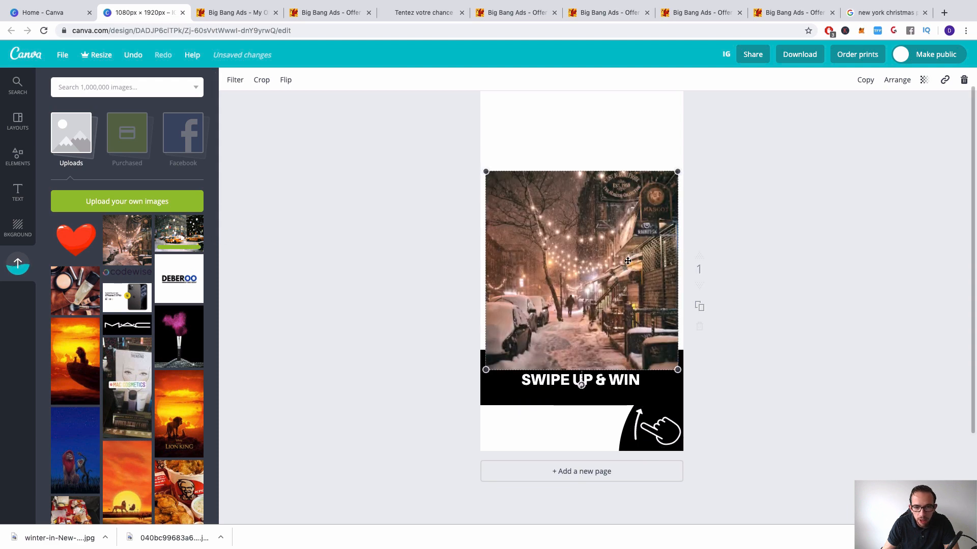
drag(626, 260, 599, 175)
scroll(598, 175, up, 1)
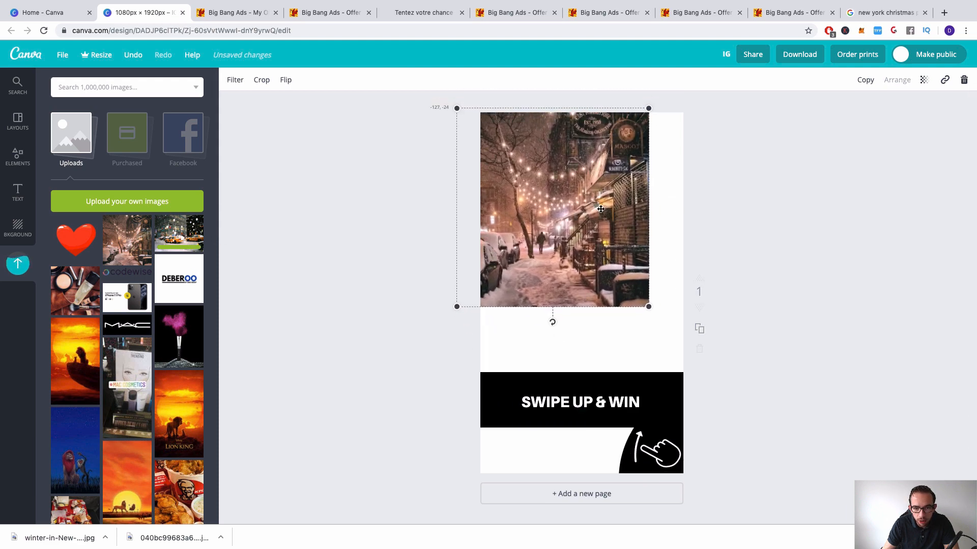
drag(649, 306, 781, 501)
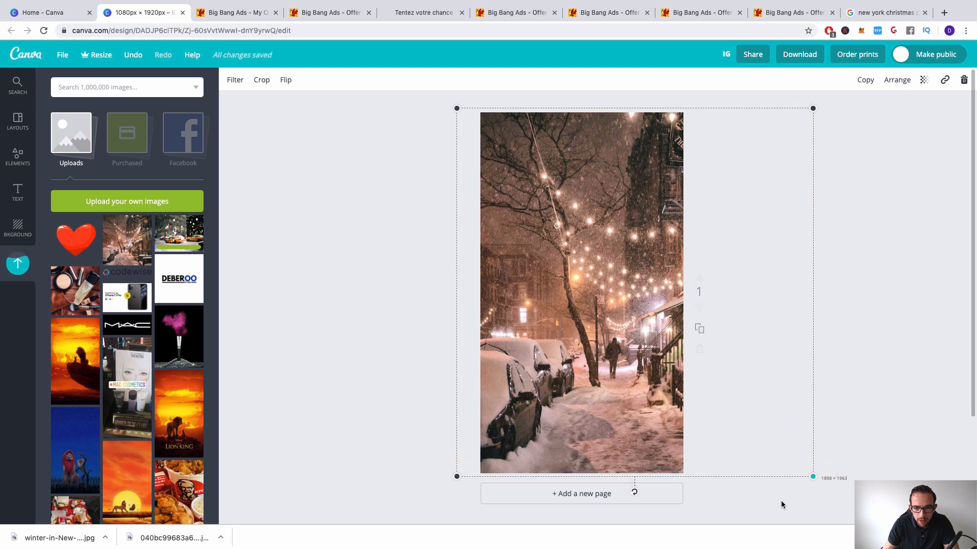
drag(636, 299, 645, 441)
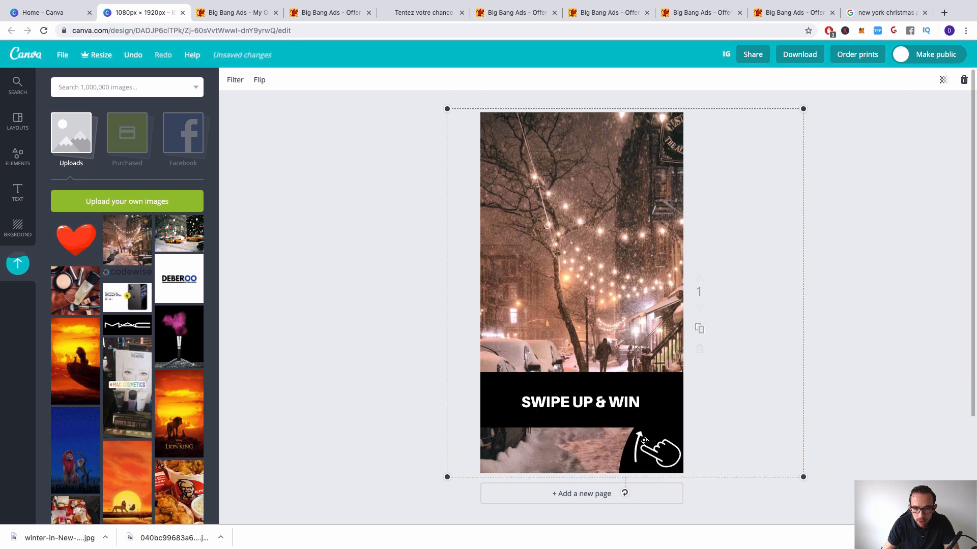
- Lower the black banner and its heading slightly, then extend the heading to "SWIPE UP & WIN A TRIP TO NEW YORK"
drag(670, 402, 627, 389)
drag(613, 423, 610, 404)
click(634, 408)
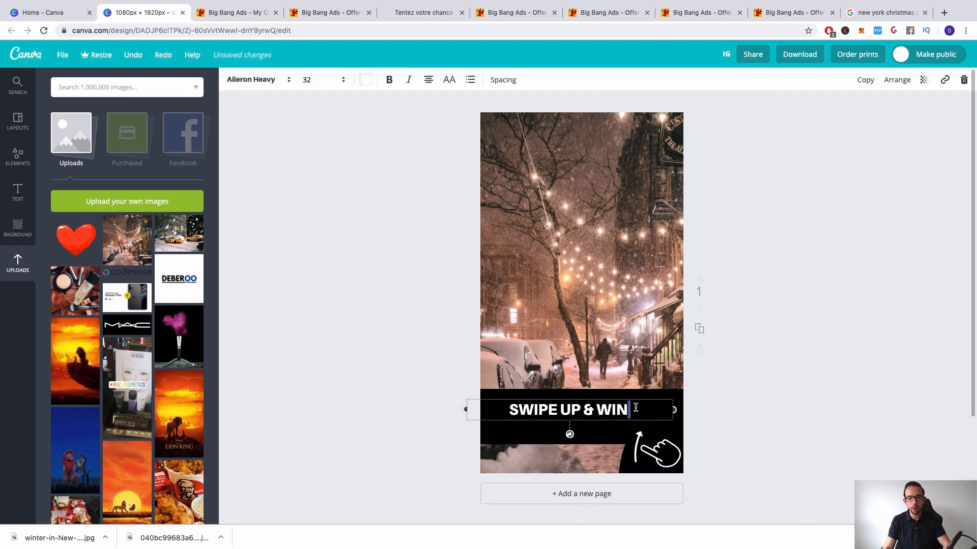
text(A TRI)
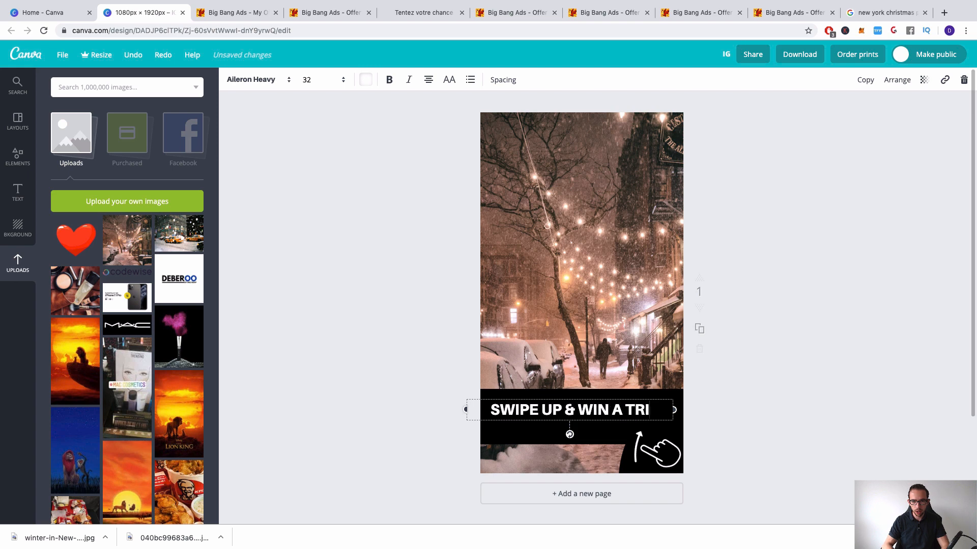
text(P TO NE)
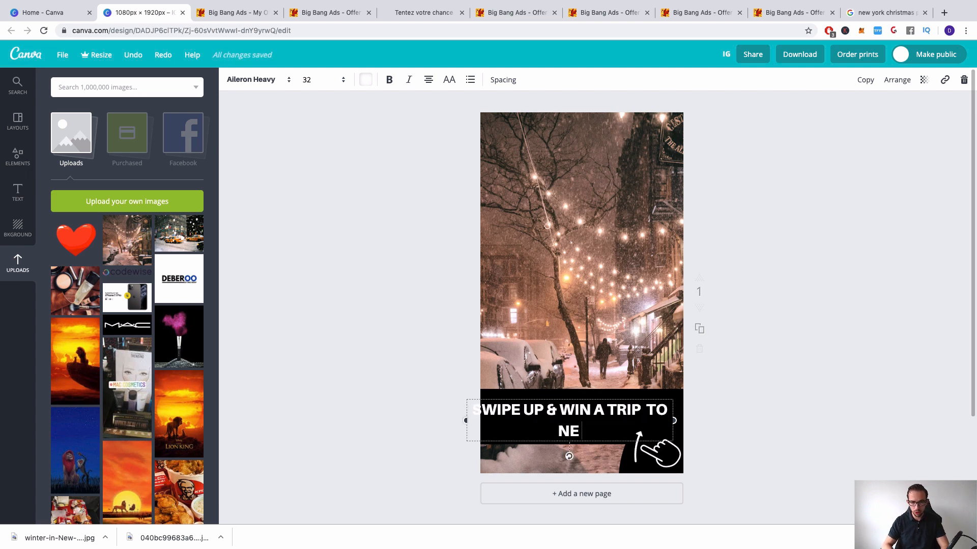
text(W YORK)
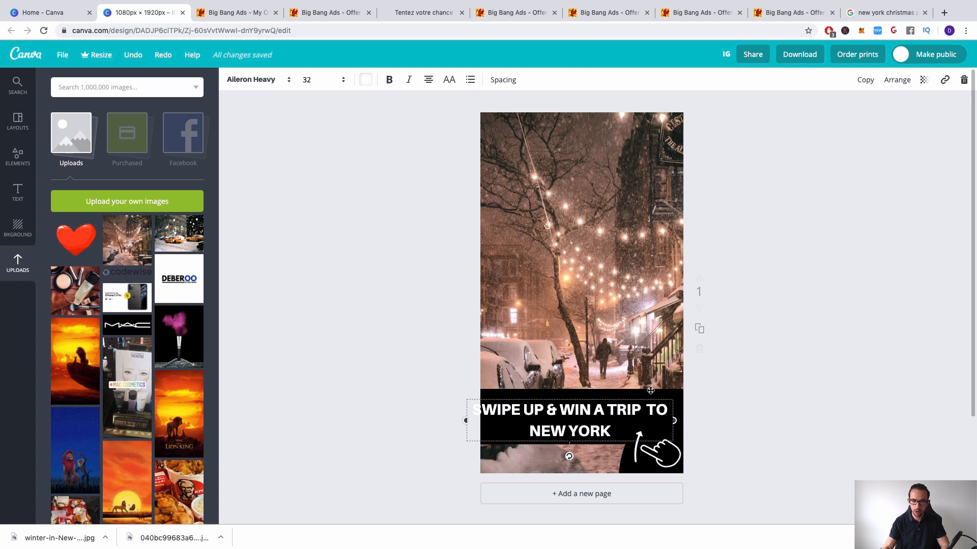
- Center the heading on the banner and insert "CHRISTMAS" before "TRIP"
drag(609, 409, 631, 412)
click(614, 411)
click(618, 407)
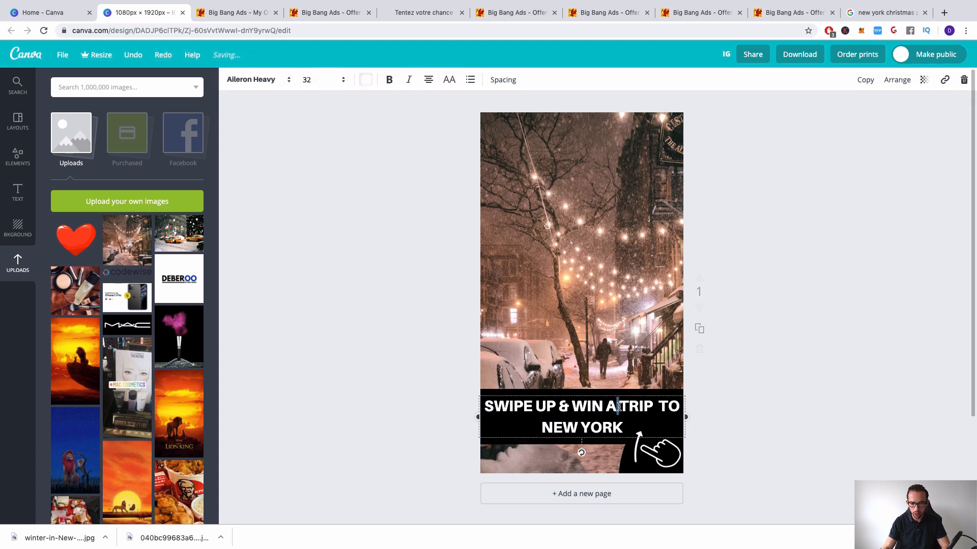
text(CHRISTAS)
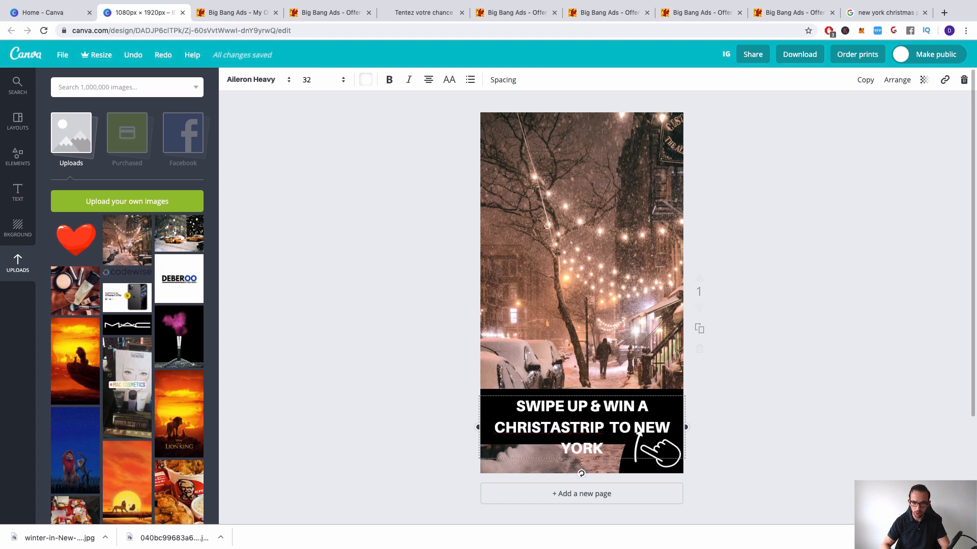
key(BackSpace)
key(BackSpace)
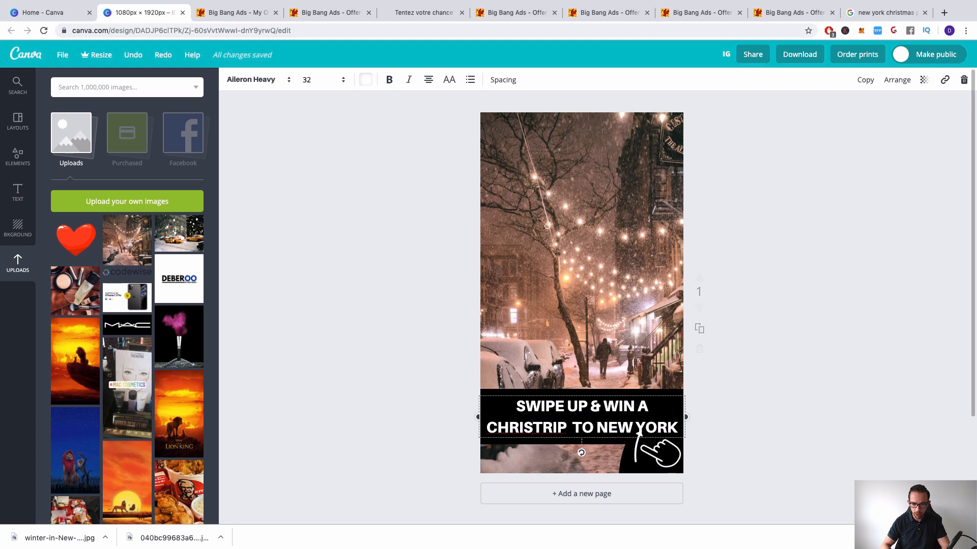
text(MAS)
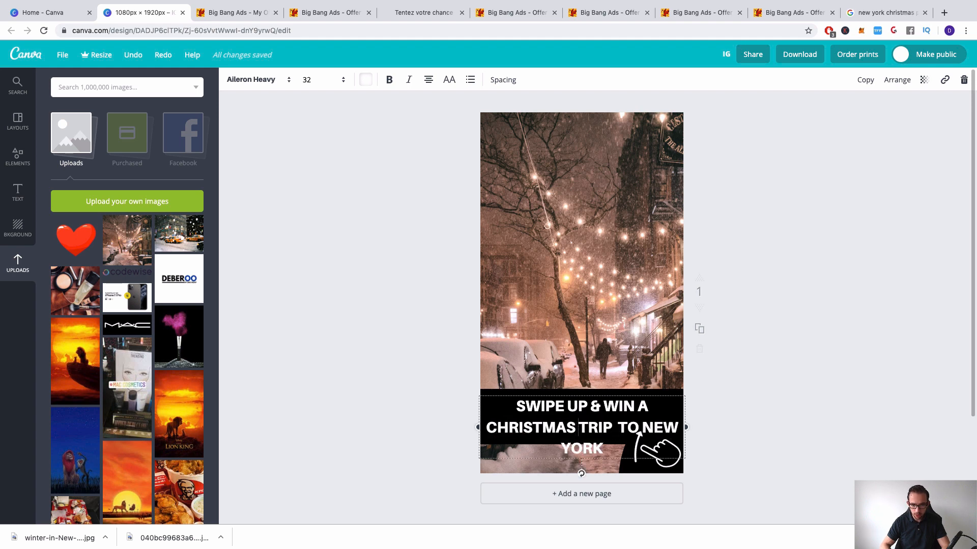
- Reduce the entire heading's font size to 28
drag(622, 448, 528, 402)
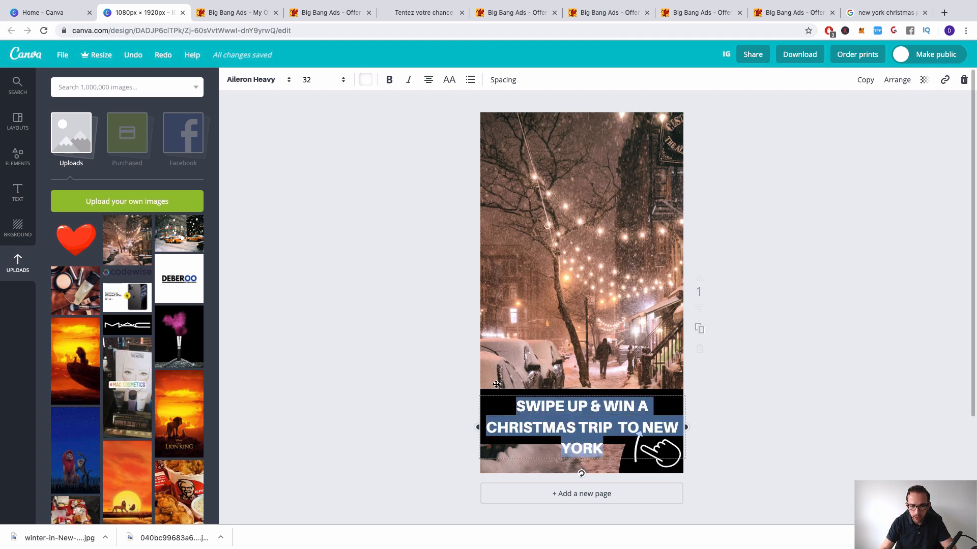
click(325, 80)
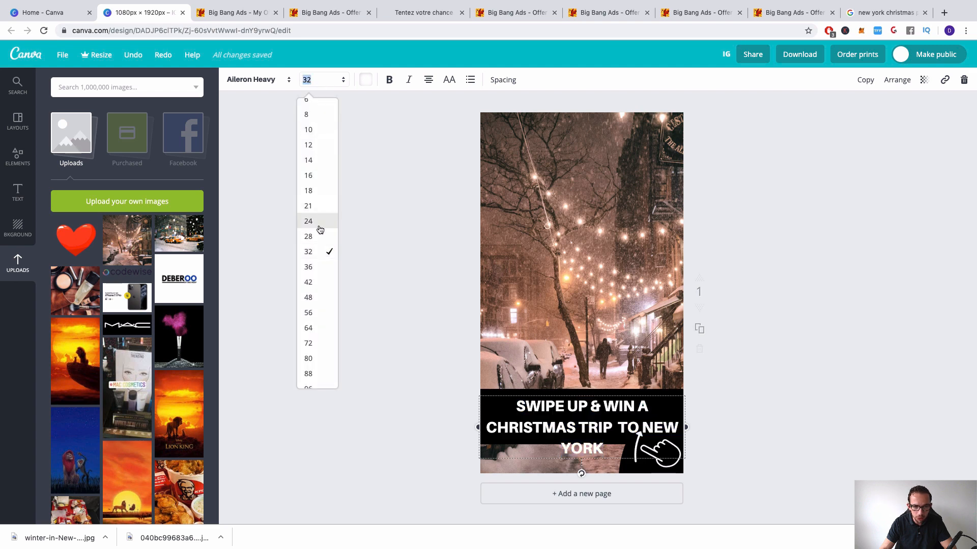
click(320, 235)
click(801, 406)
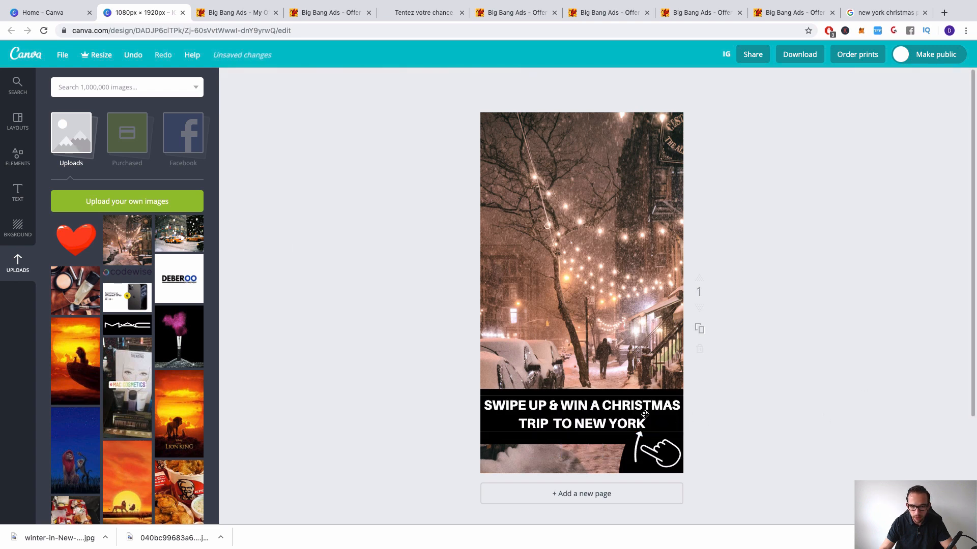
- Insert a line break before "CHRISTMAS" in the heading and slightly adjust the text box width
drag(648, 416, 644, 415)
click(639, 413)
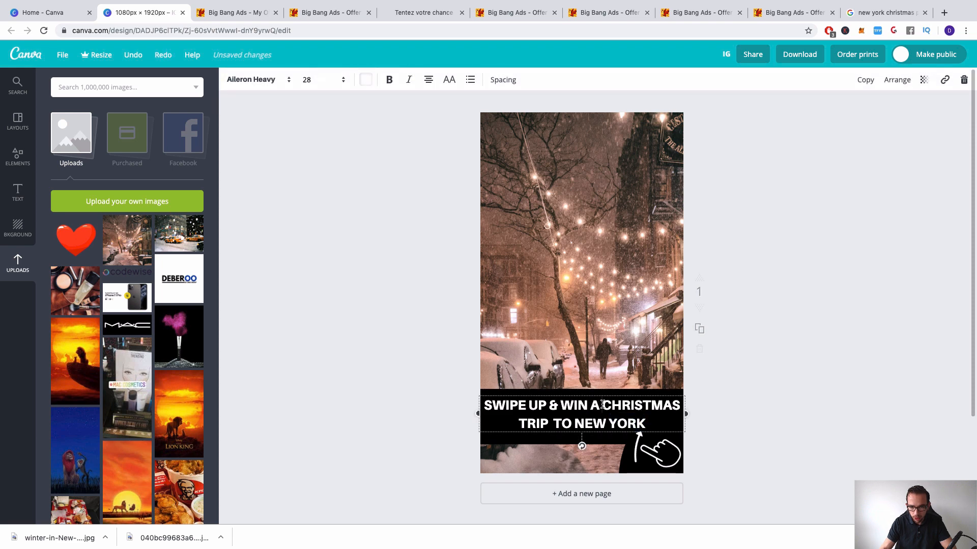
click(602, 404)
key(Return)
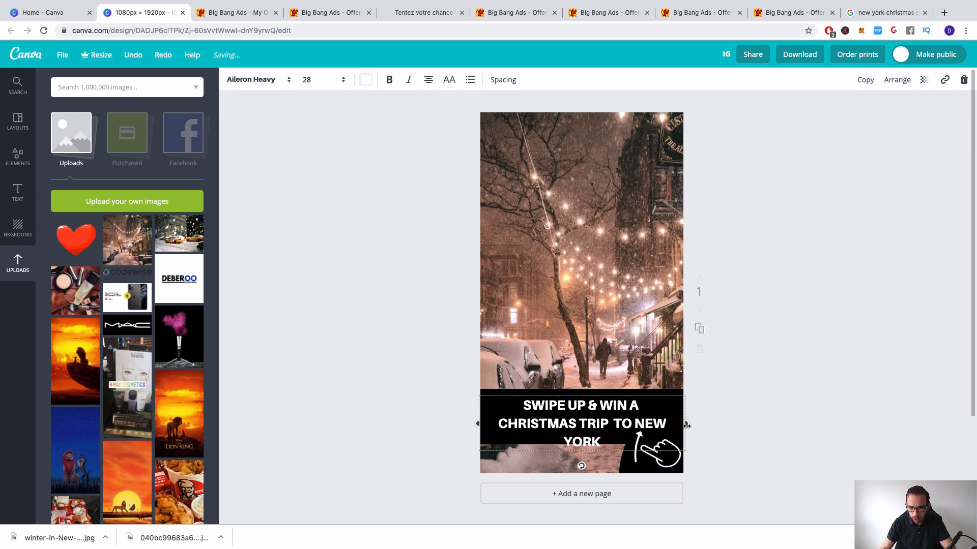
drag(687, 423, 682, 424)
- Try "NYC" as the destination in the heading, then change it to "NEW YORK CITY"
drag(615, 437, 649, 418)
double_click(628, 427)
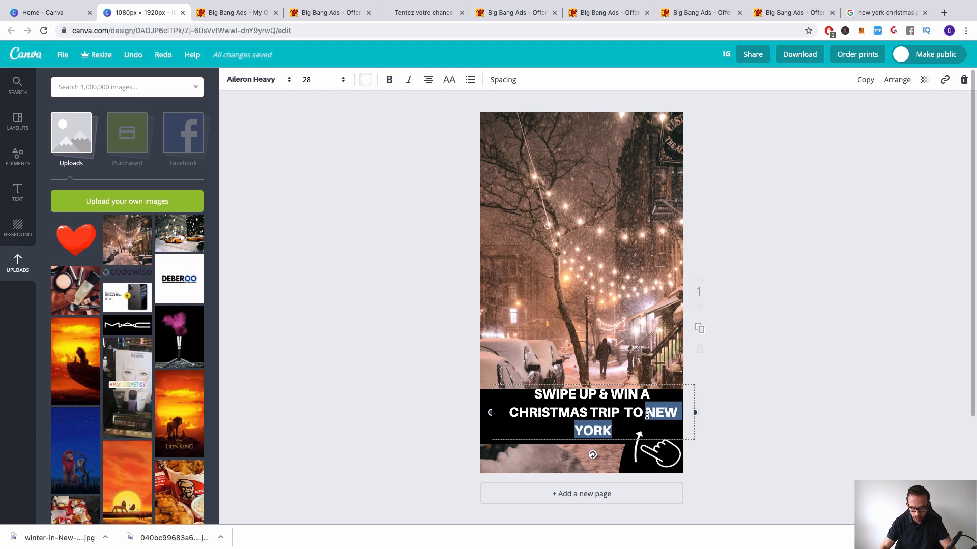
text(NYC)
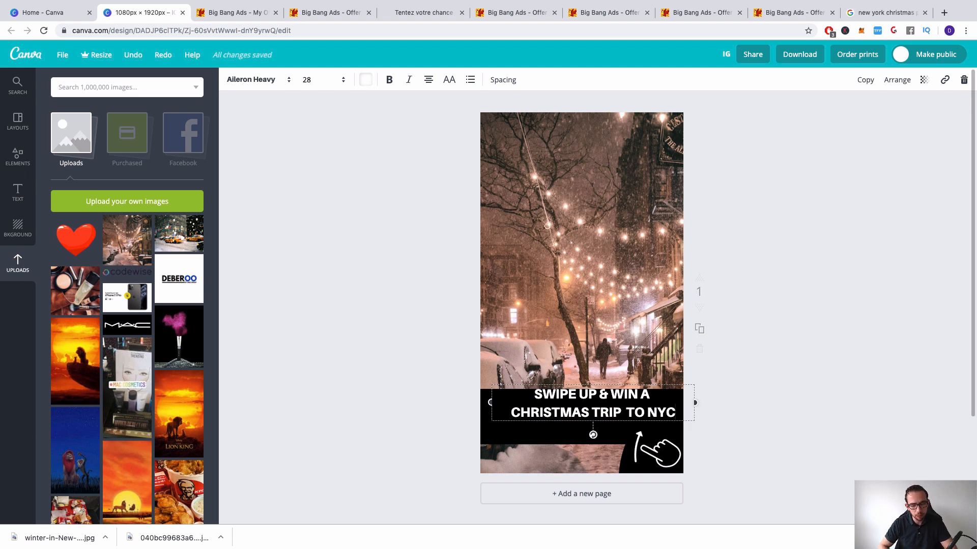
key(BackSpace)
key(BackSpace)
text(EW YOP)
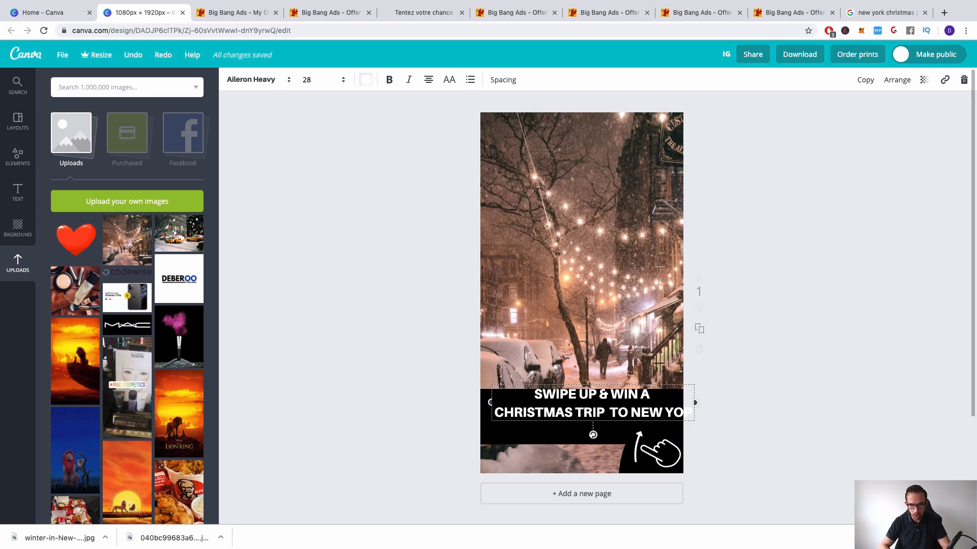
text(RK)
key(BackSpace)
key(BackSpace)
key(BackSpace)
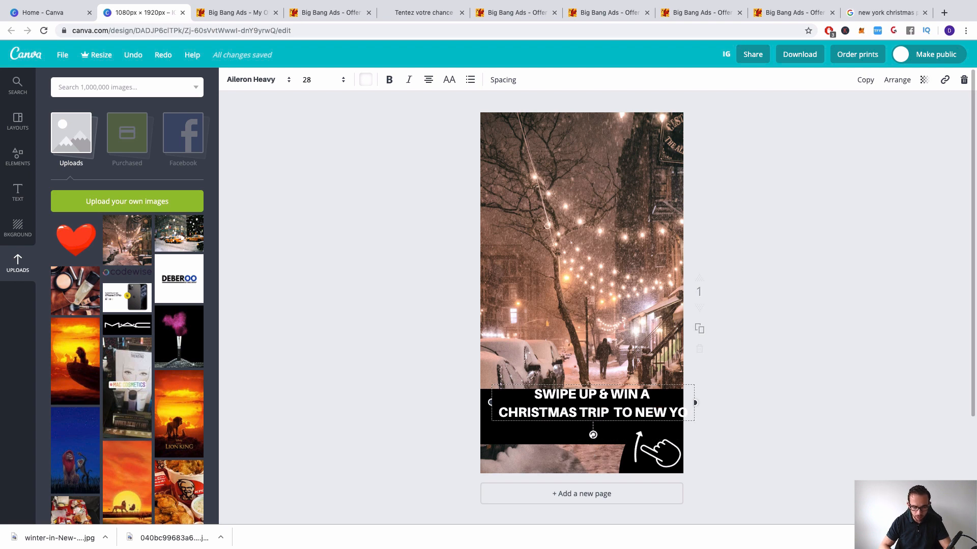
text(RK CITY)
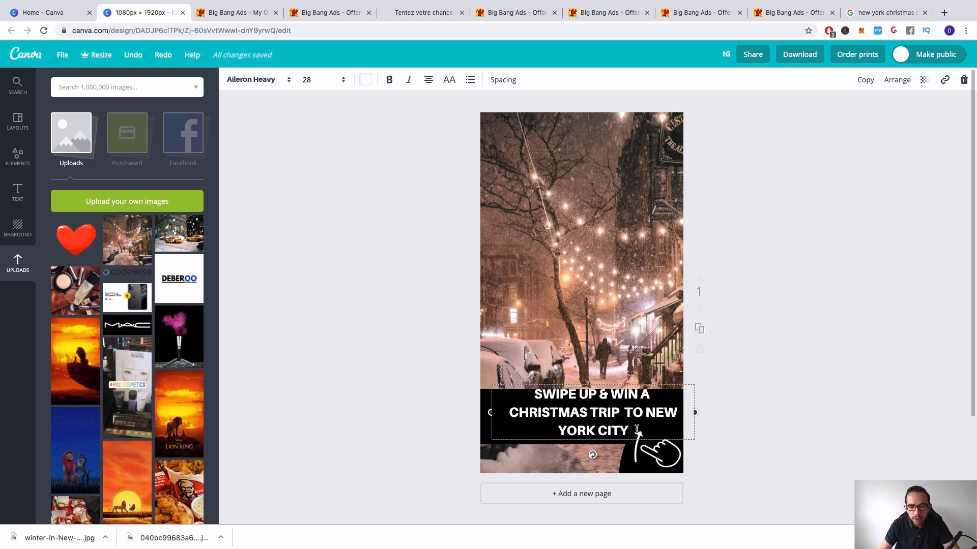
- Set the entire heading's font size to 26
drag(640, 427, 525, 389)
click(308, 79)
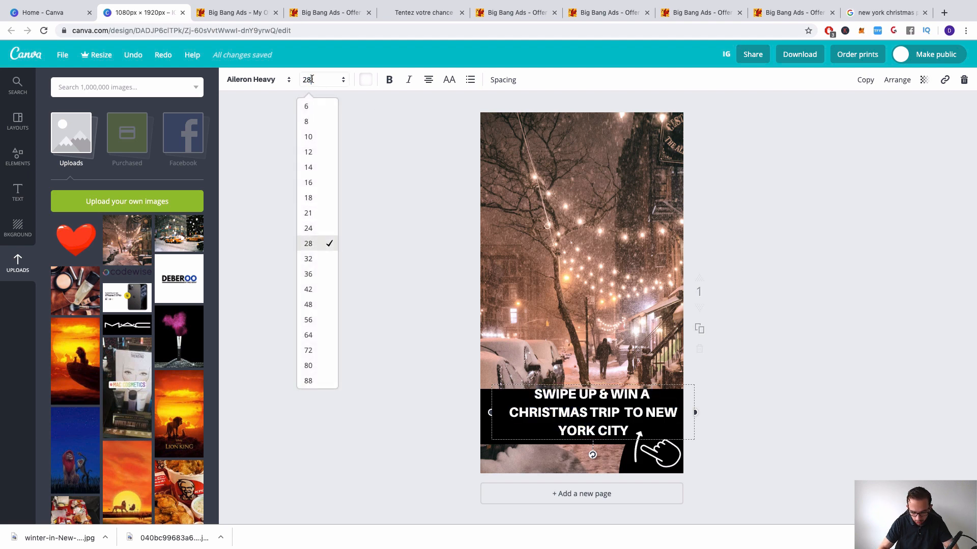
text(26\)
key(BackSpace)
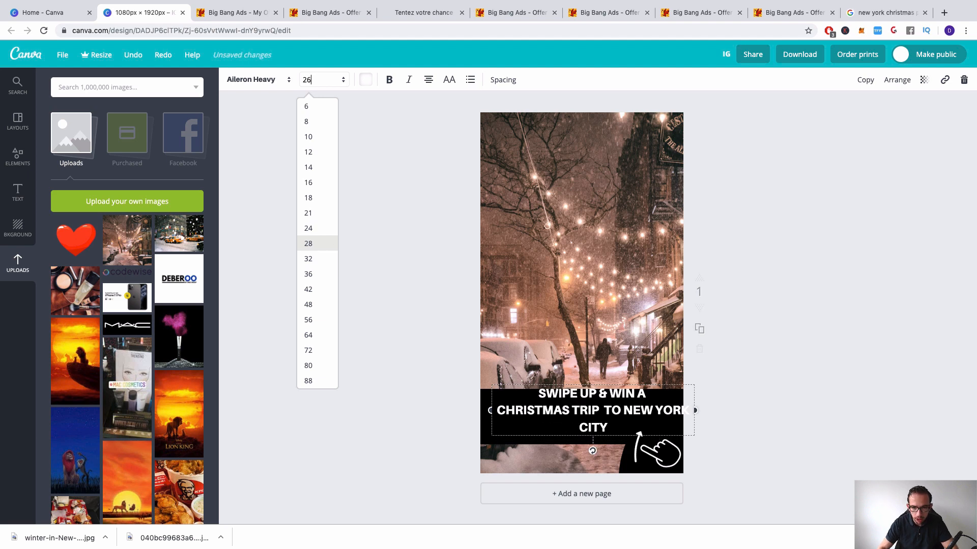
key(Return)
- Move the heading fully inside the black banner and try narrower and wider text box widths
drag(677, 386, 684, 419)
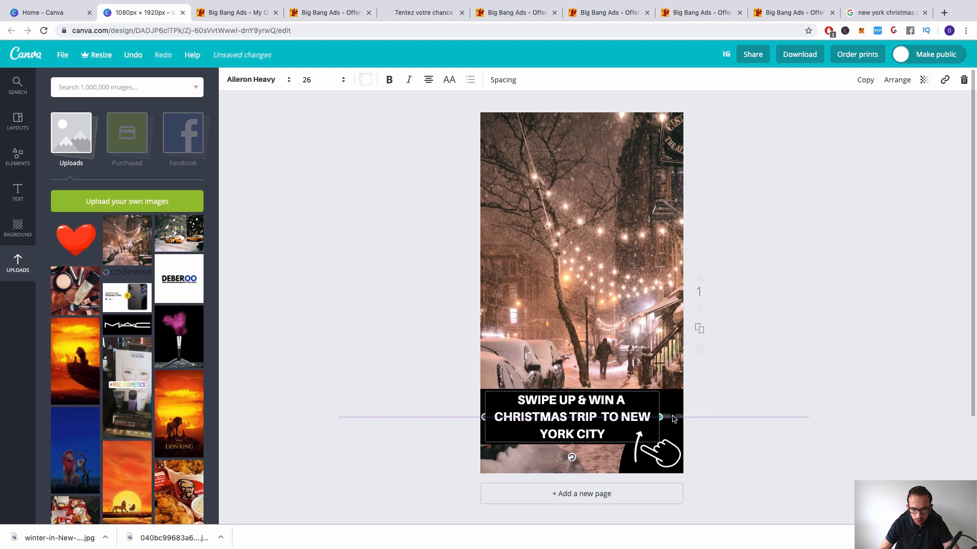
mouse_move(673, 418)
mouse_down()
mouse_move(712, 416)
mouse_move(645, 416)
mouse_move(731, 415)
mouse_move(675, 417)
mouse_up()
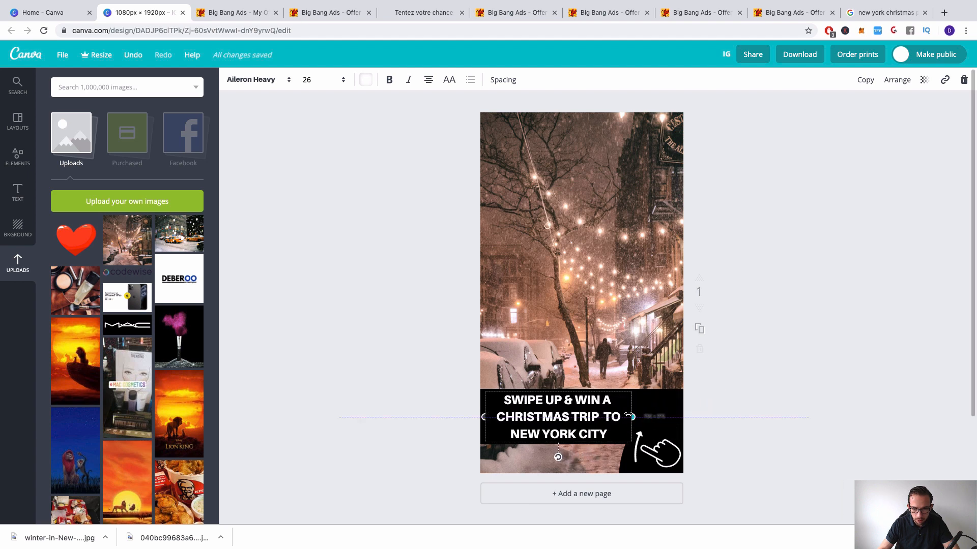
drag(601, 416, 723, 417)
- Remove the line break before "CHRISTMAS", narrow the text box to fit two lines on the page, and nudge the heading and banner down
click(492, 417)
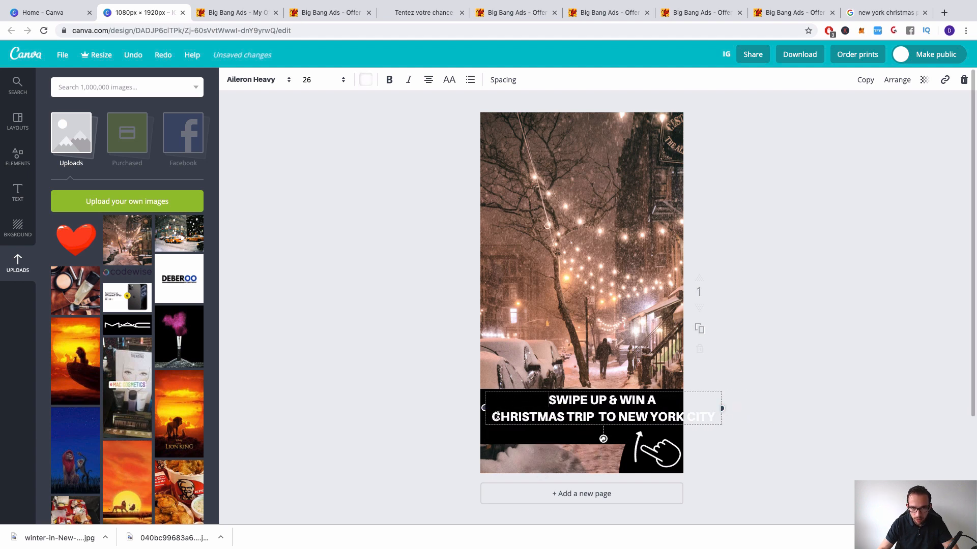
triple_click(526, 418)
click(494, 416)
key(BackSpace)
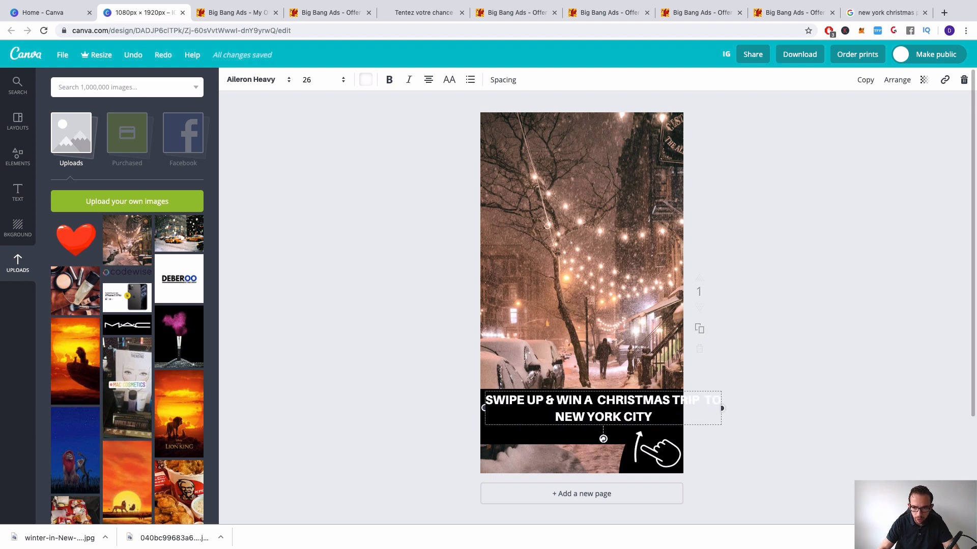
drag(721, 408, 677, 409)
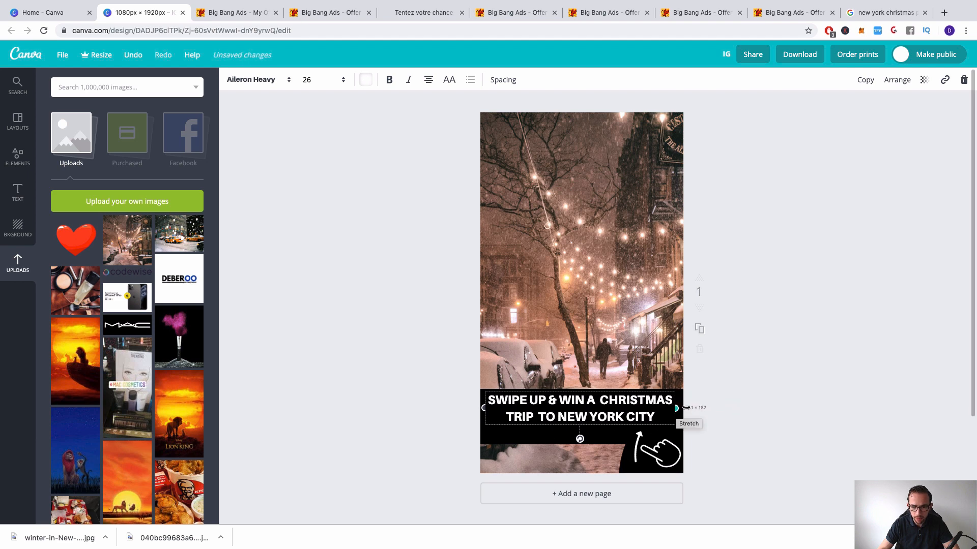
drag(622, 428, 601, 411)
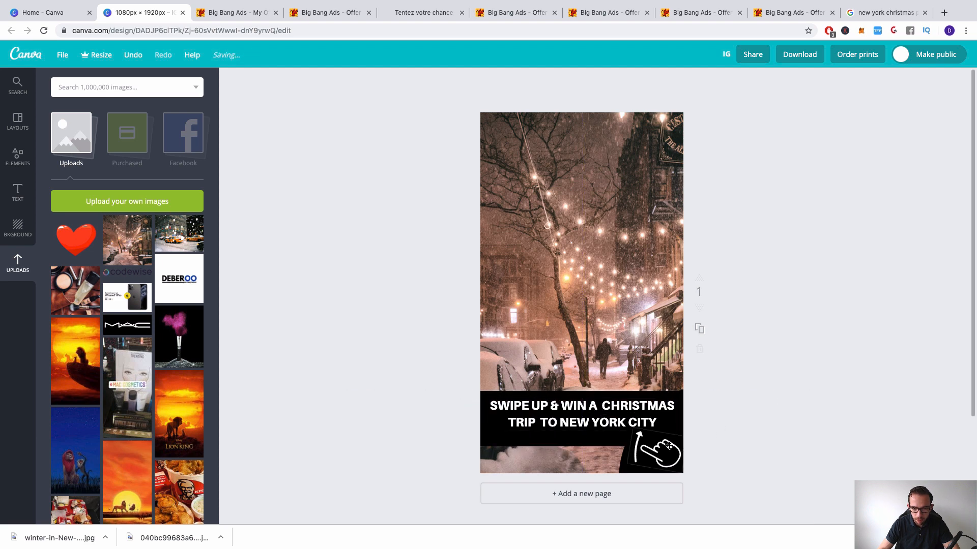
- Shrink the swipe-up hand icon from its upper corner so it stays clear of the heading
click(635, 431)
drag(635, 431, 642, 437)
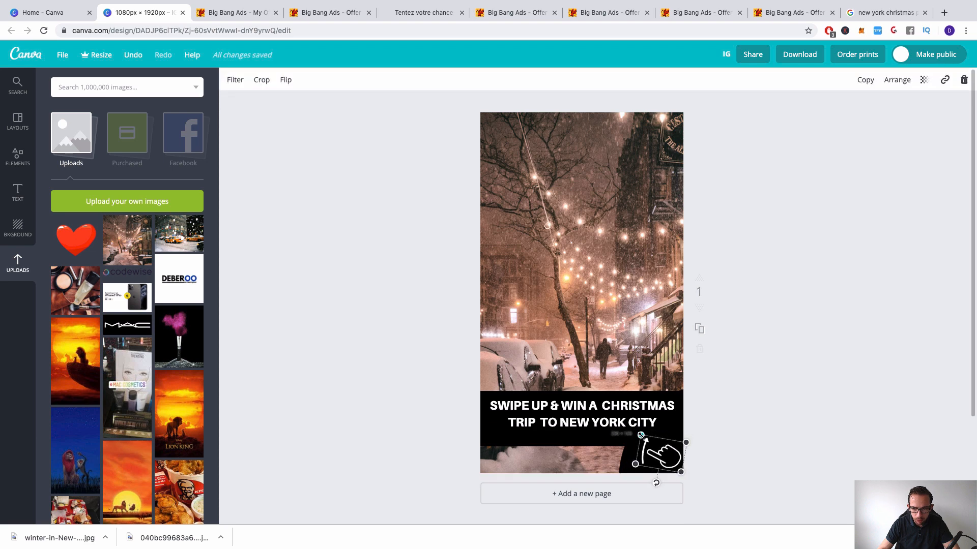
click(764, 422)
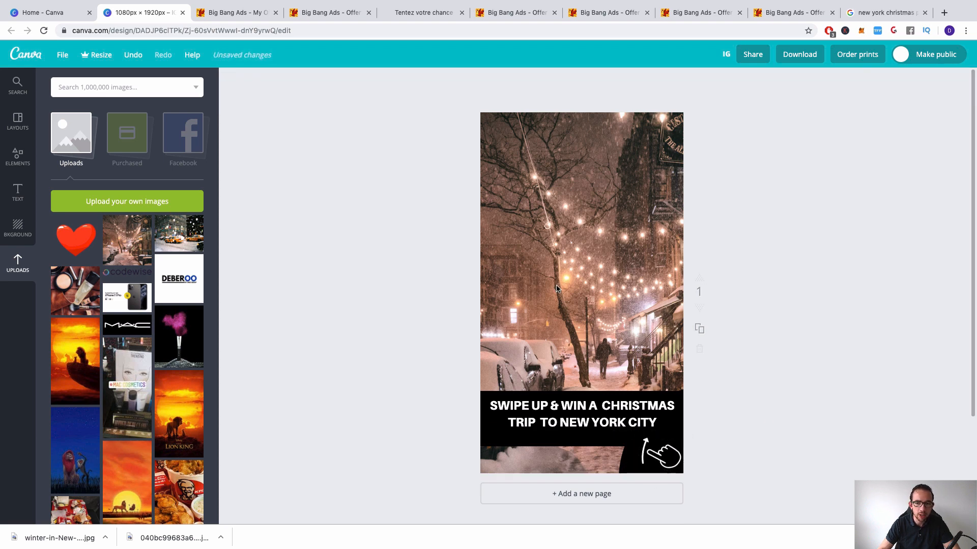
- Download the finished story design as a PNG, close the confirmation, and switch to the "Tentez votre chance" sweepstakes page
click(800, 54)
click(802, 138)
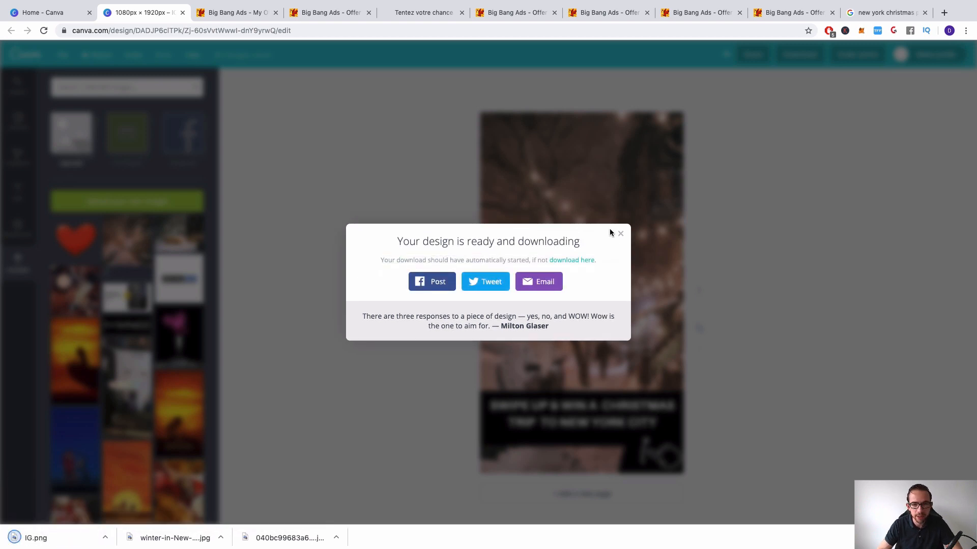
click(630, 246)
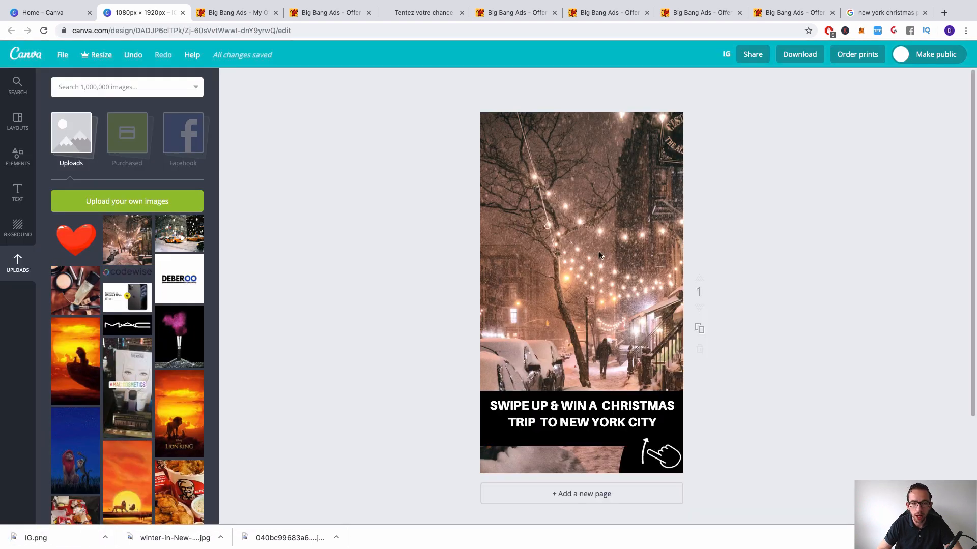
click(422, 13)
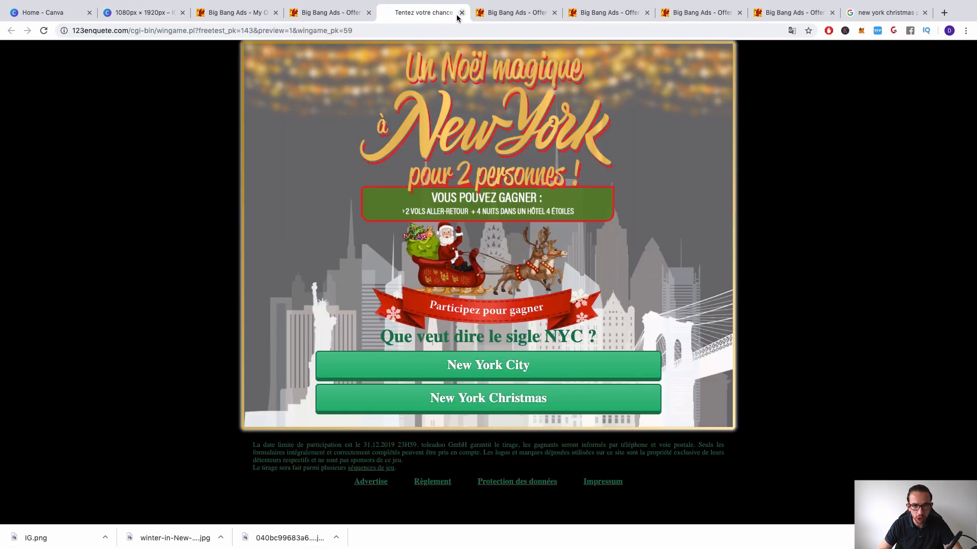
- Close the Christmas sweepstakes page and examine the landing page choices of the Sweep #54 and Sweep #51 offers
click(461, 12)
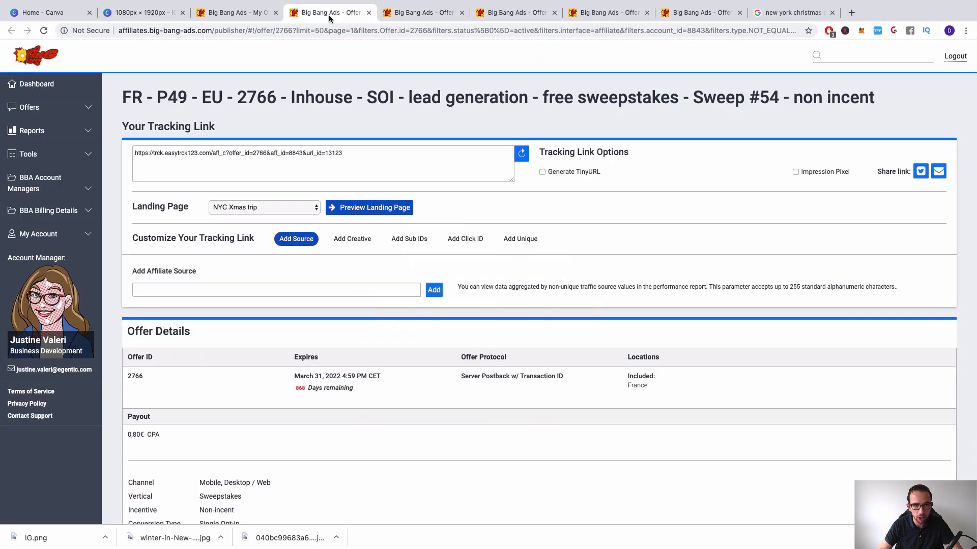
click(258, 209)
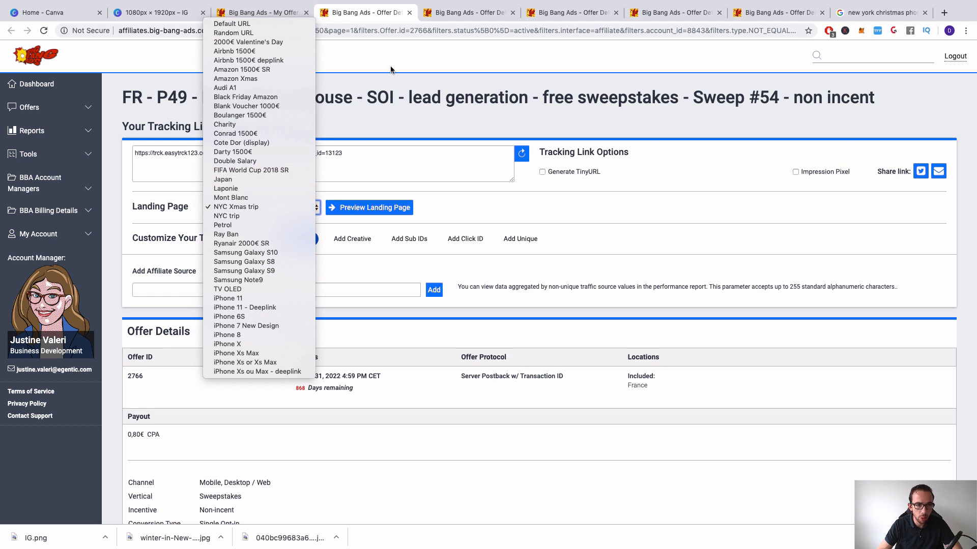
click(443, 16)
click(445, 15)
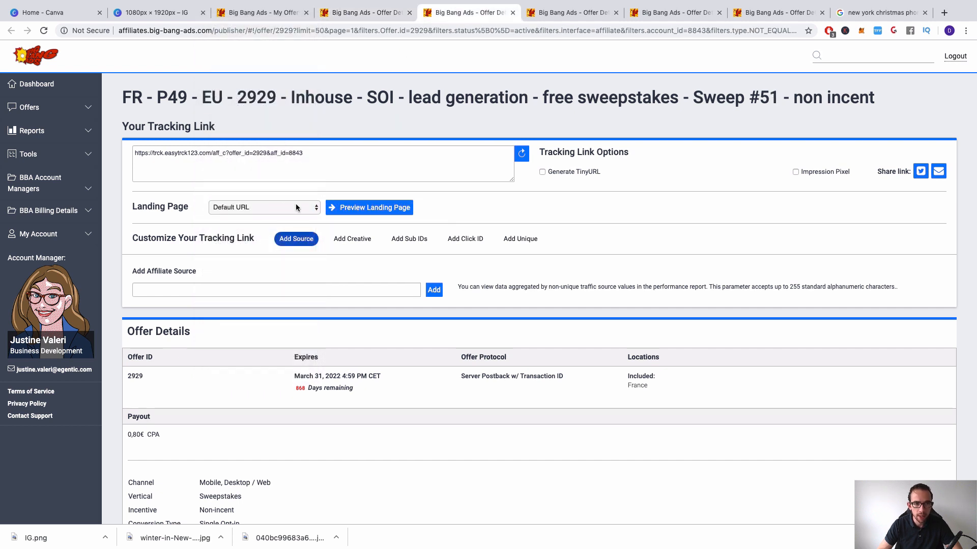
click(282, 208)
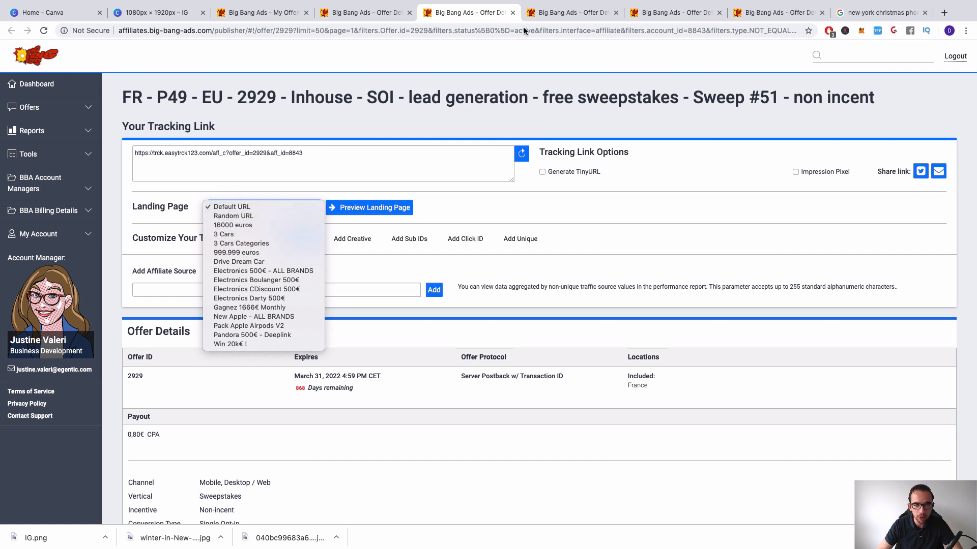
- Examine the tracking options of the Sweep #62, Sweep #69 and Facebook offers, including the landing pages where offered
click(556, 13)
click(557, 12)
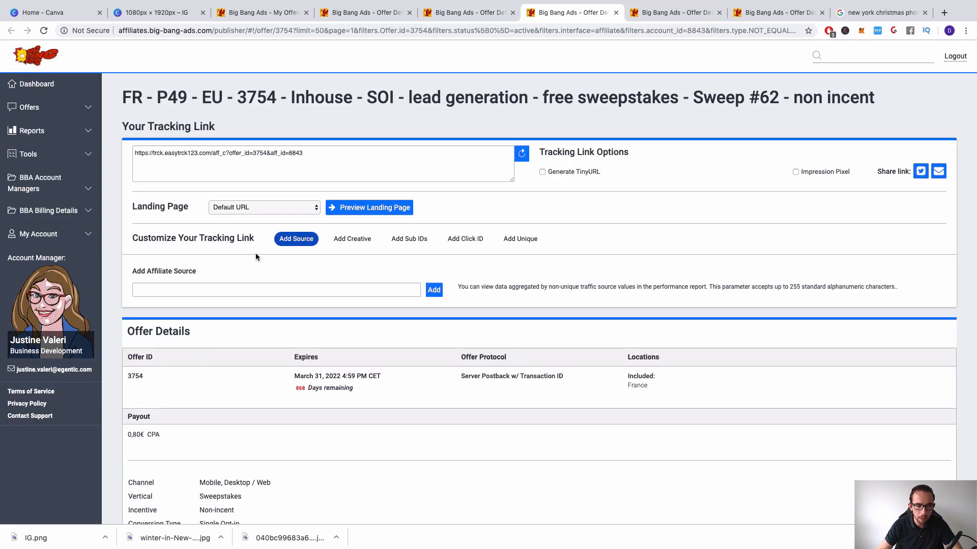
click(265, 207)
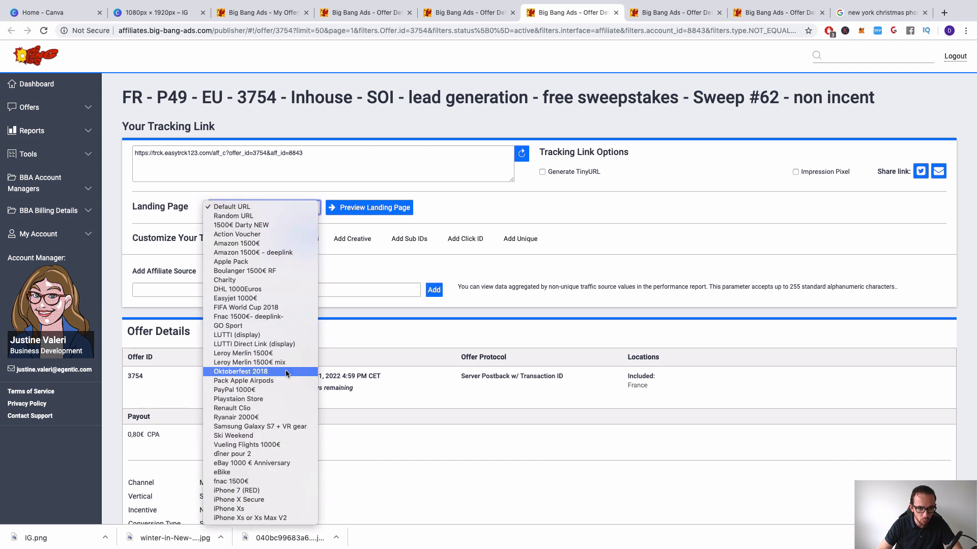
click(640, 19)
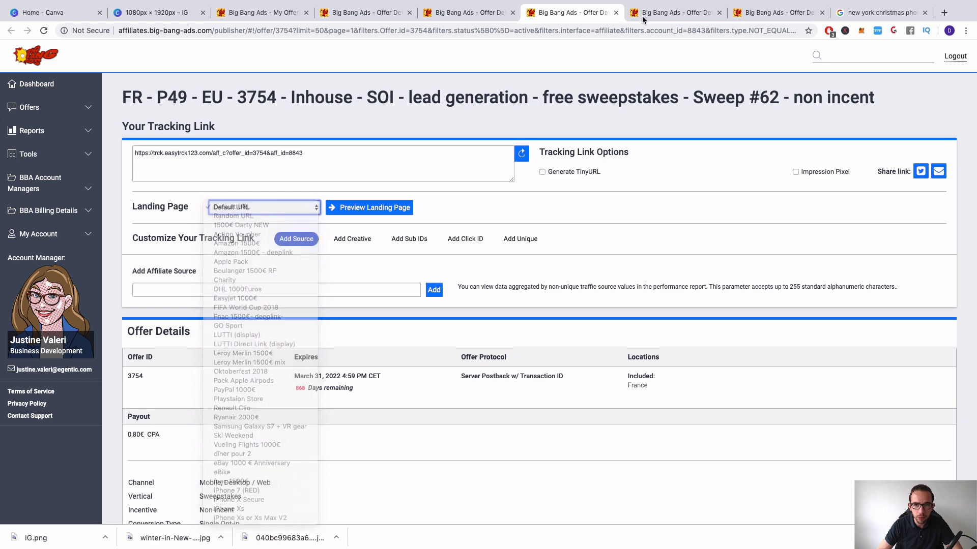
click(640, 20)
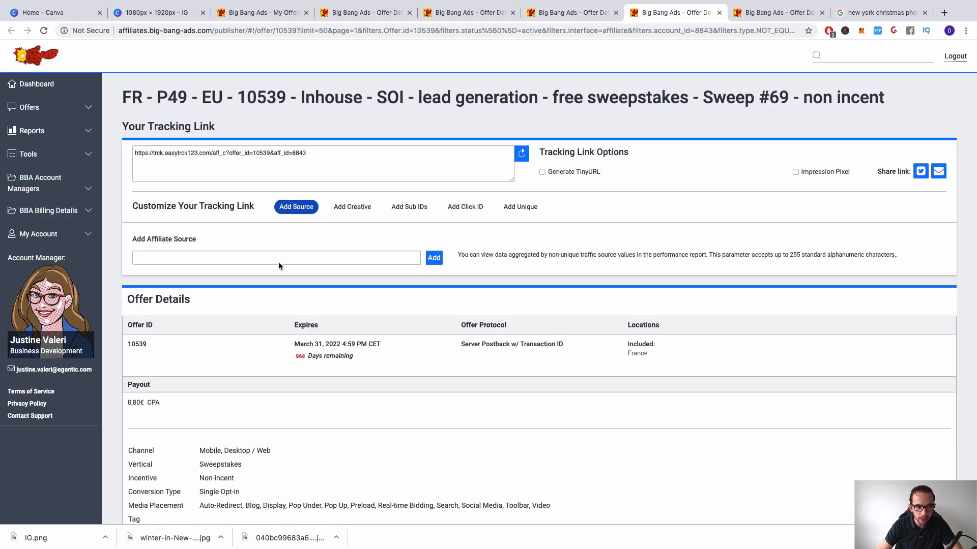
click(744, 19)
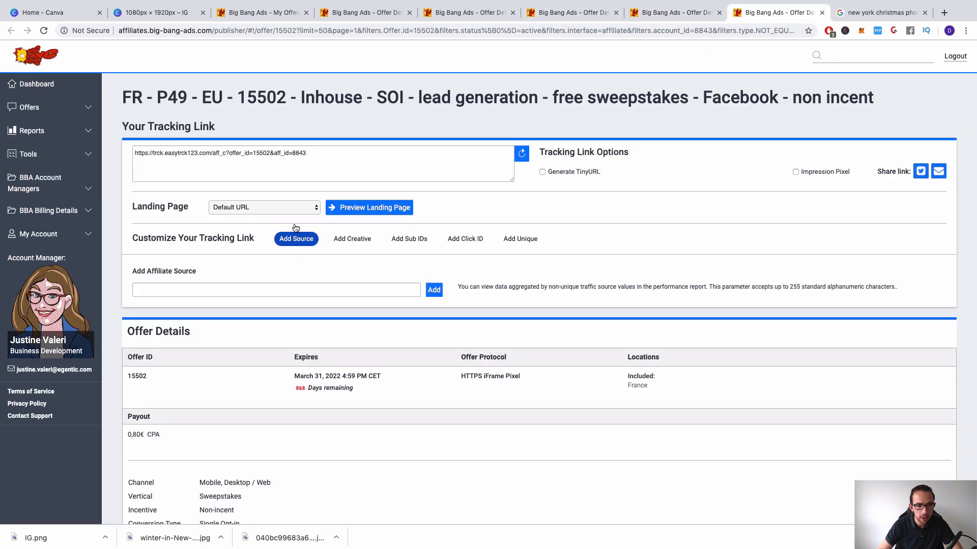
click(262, 207)
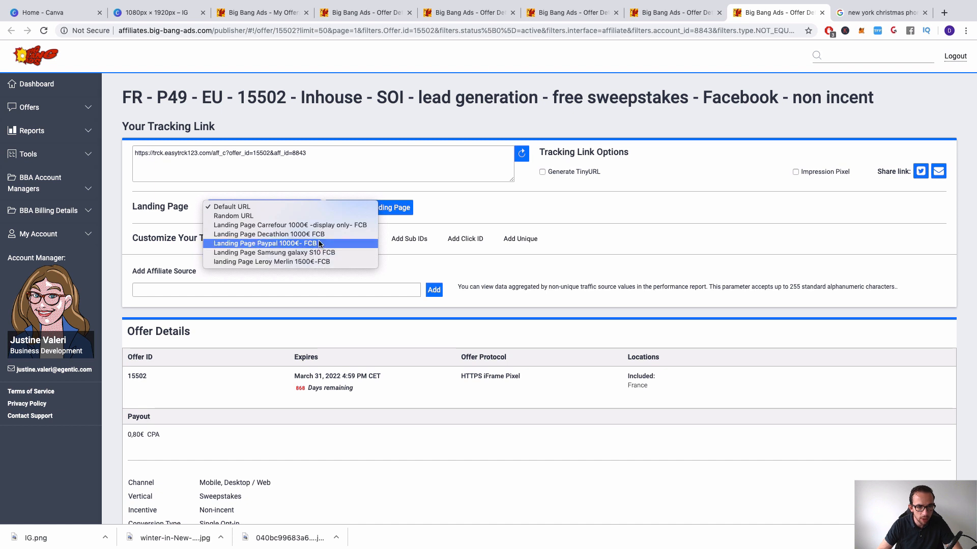
- Set the Sweep #51 offer's landing page to Drive Dream Car and open its preview
click(496, 15)
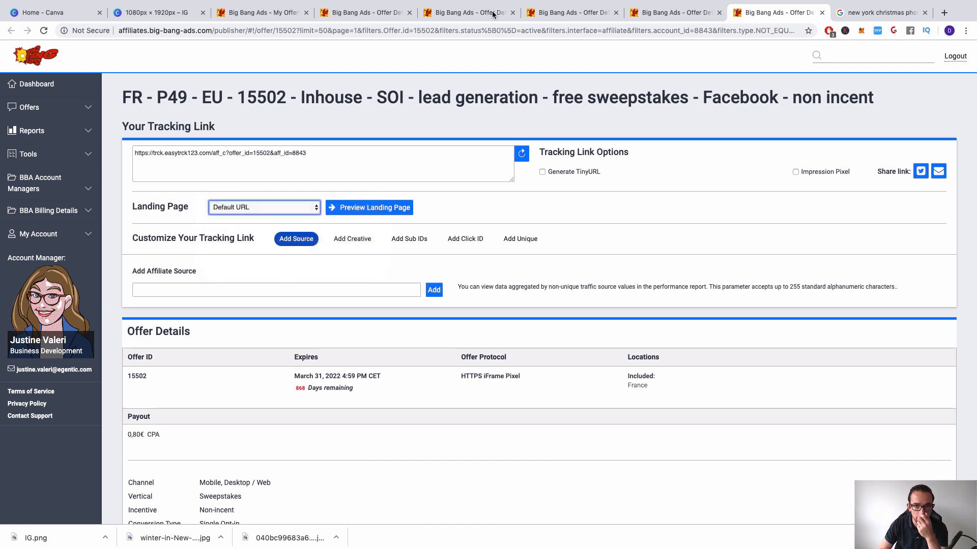
click(496, 15)
click(268, 207)
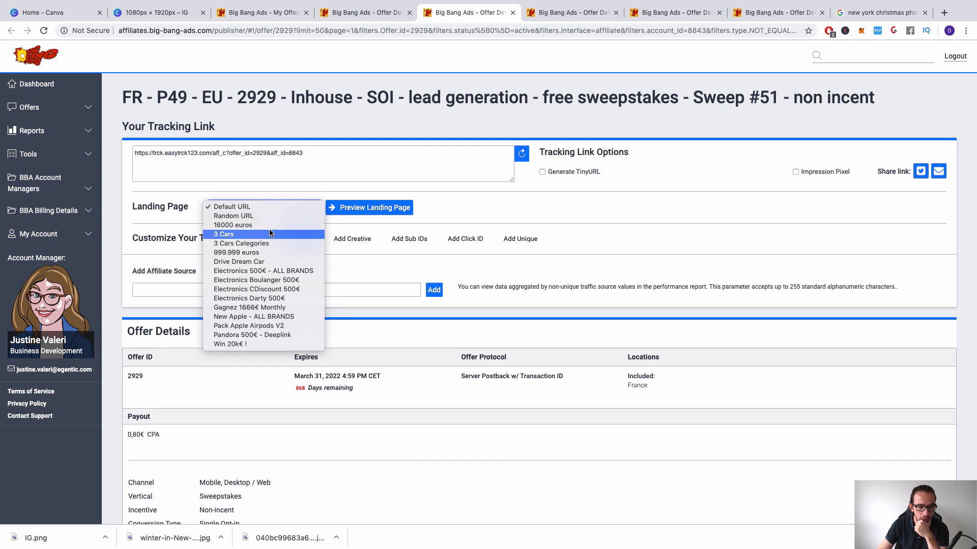
click(271, 262)
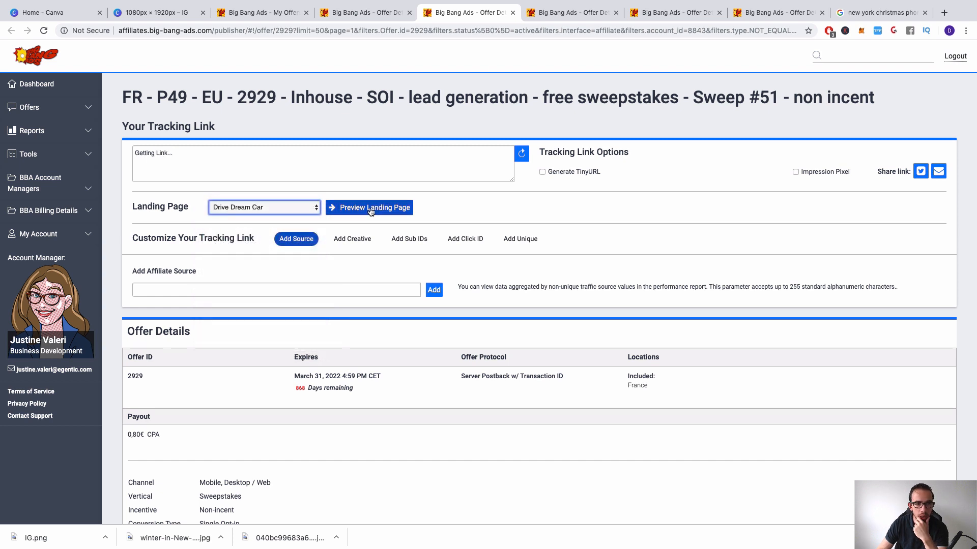
click(371, 210)
- Close the Sweep #62, Sweep #69 and Facebook offer pages and dismiss the browser's downloads bar
click(647, 12)
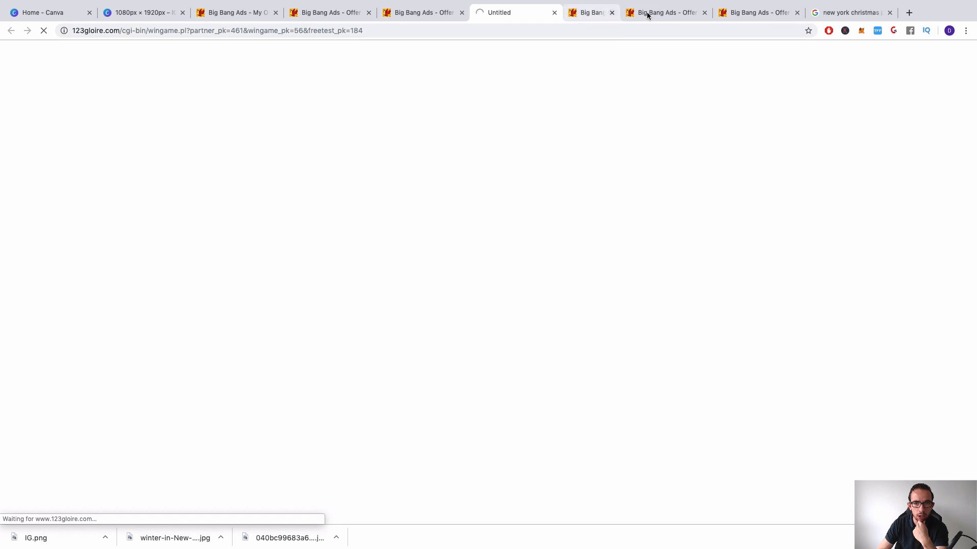
click(647, 13)
click(647, 14)
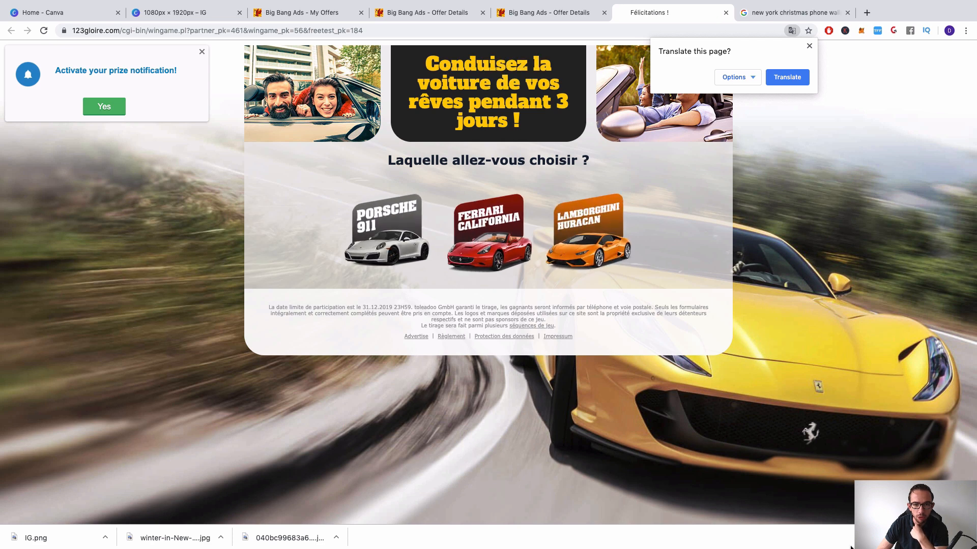
click(966, 538)
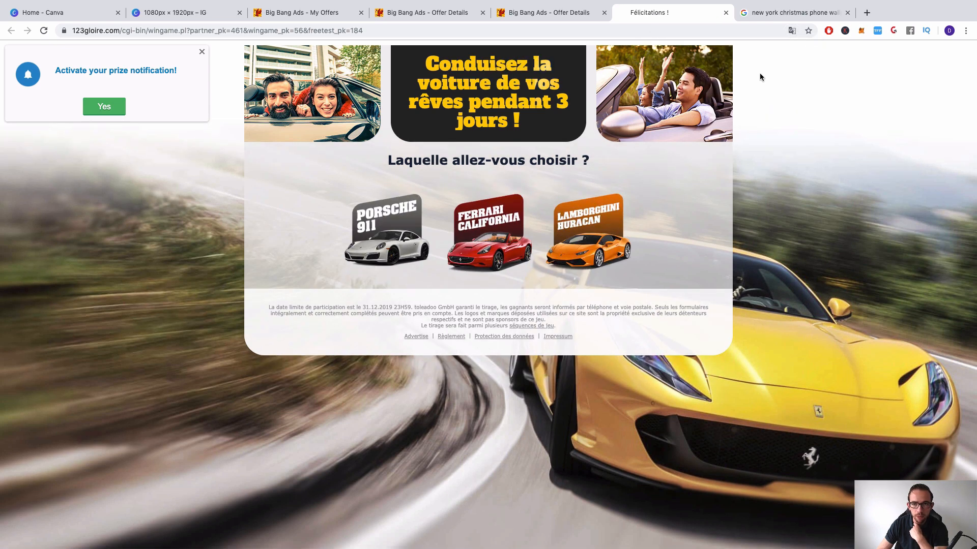
- Check the car models on the sweepstakes page and replace the Google Images search with "lamborghini huracan wallpaper"
click(783, 13)
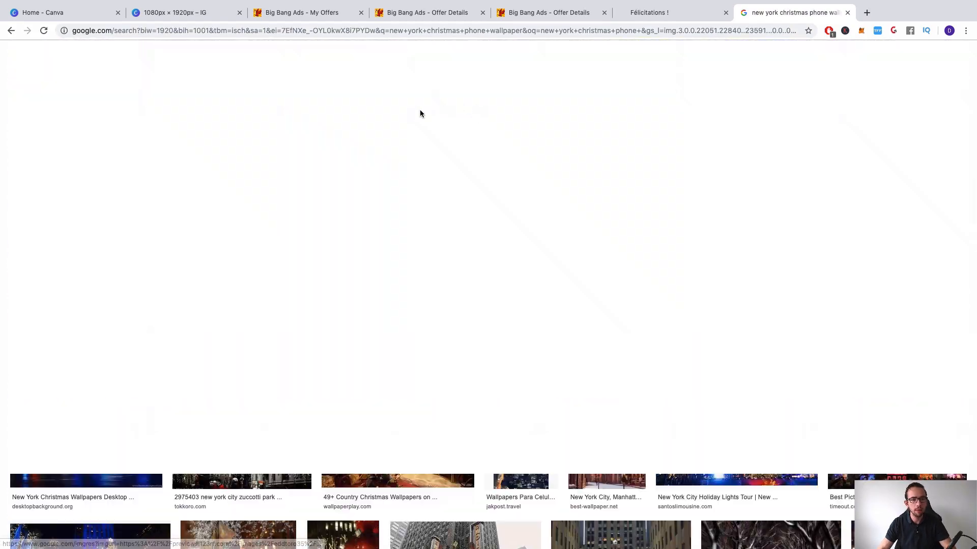
scroll(420, 113, up, 15)
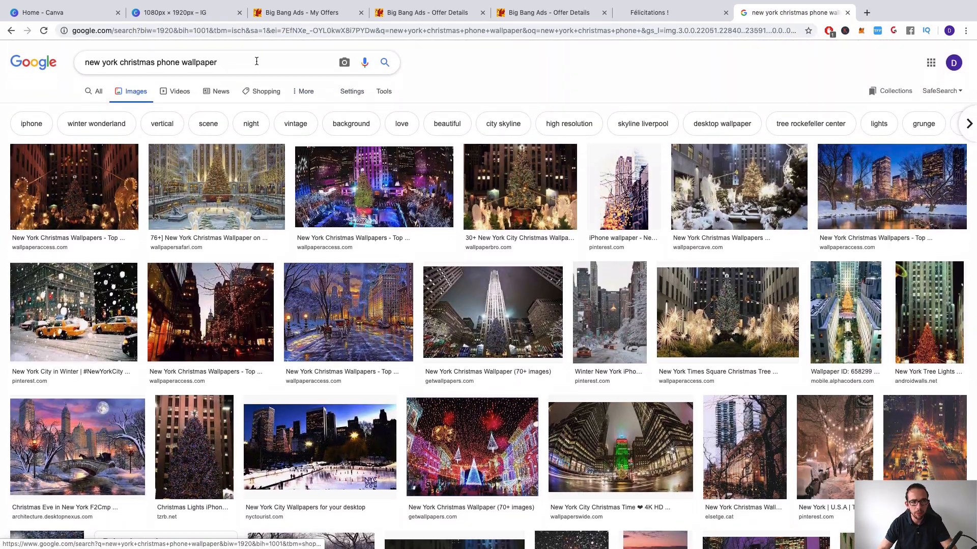
drag(255, 62, 66, 50)
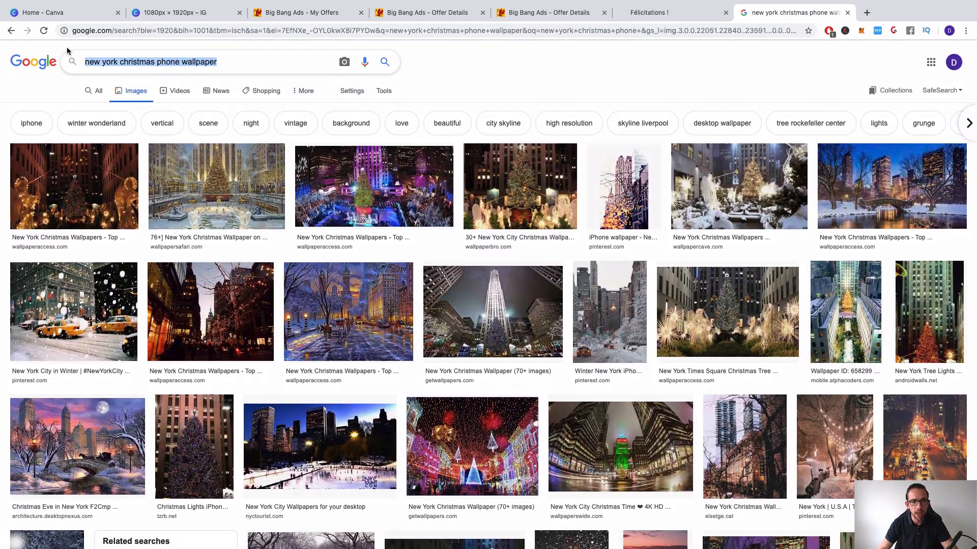
click(646, 13)
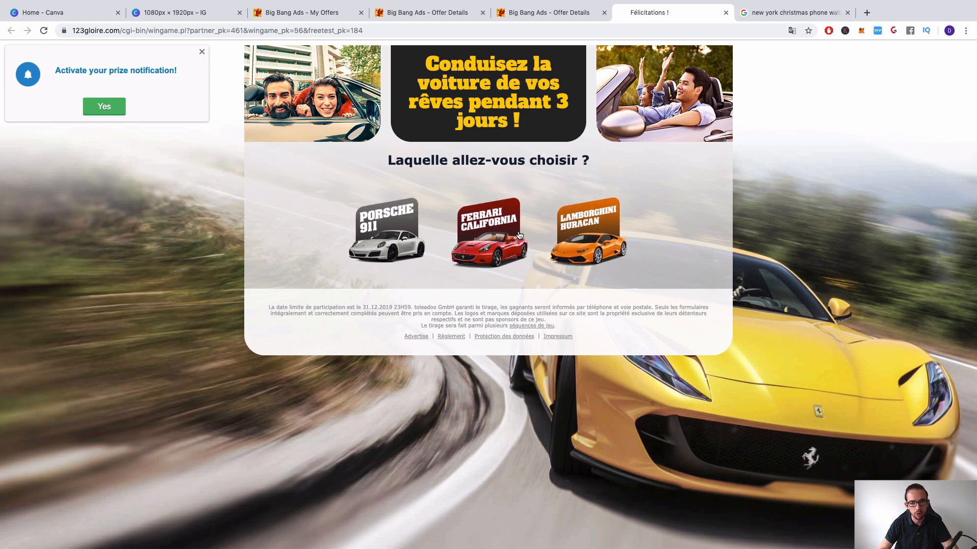
click(770, 16)
text(lamborghini huy)
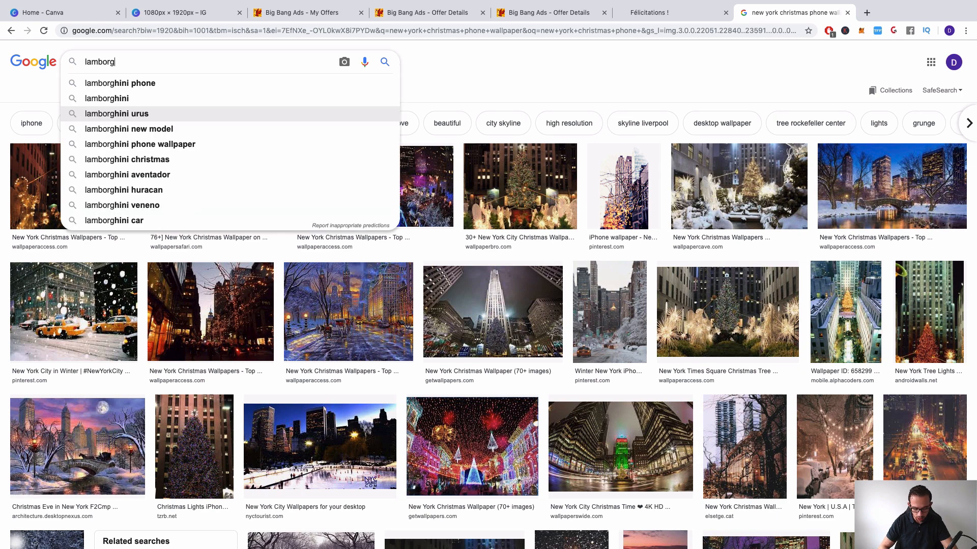
key(BackSpace)
key(Up)
key(Up)
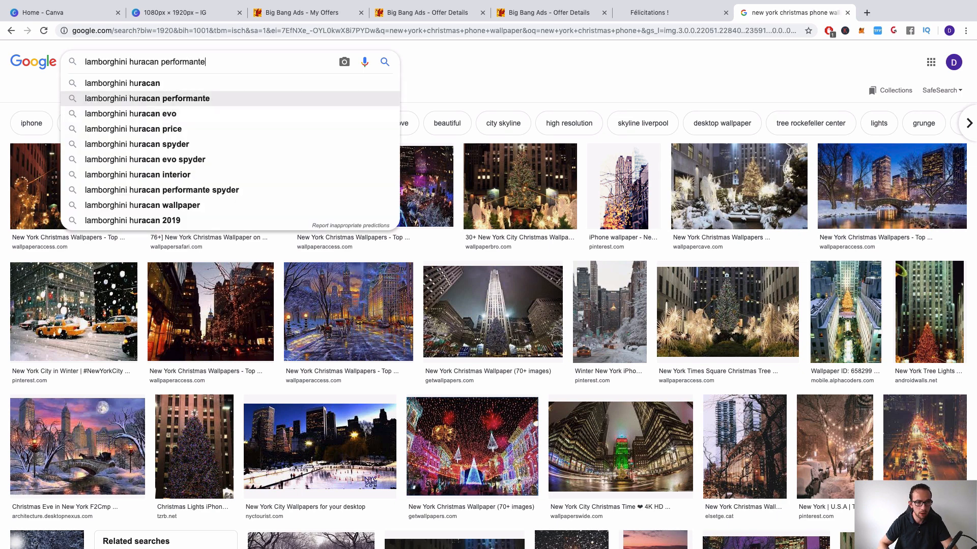
text(wall)
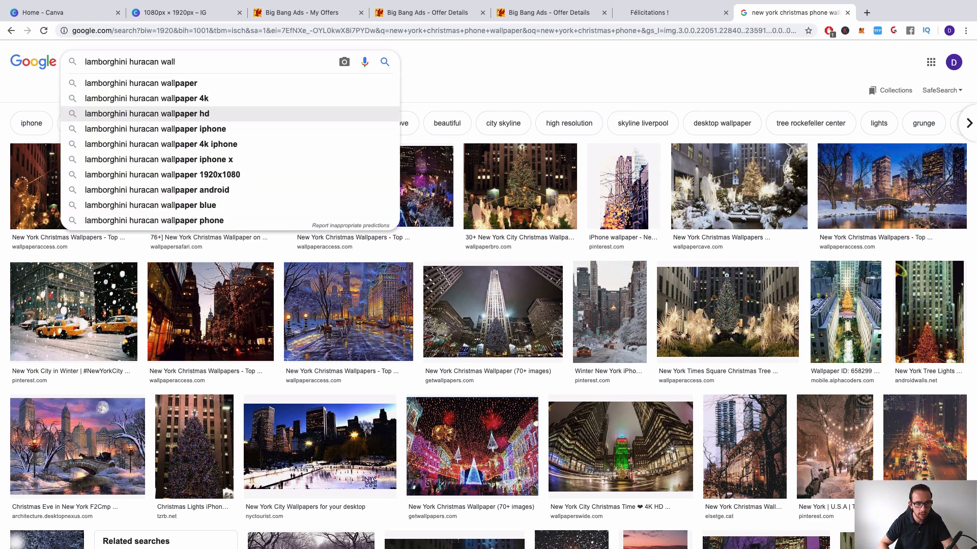
key(Up)
key(Up)
key(Return)
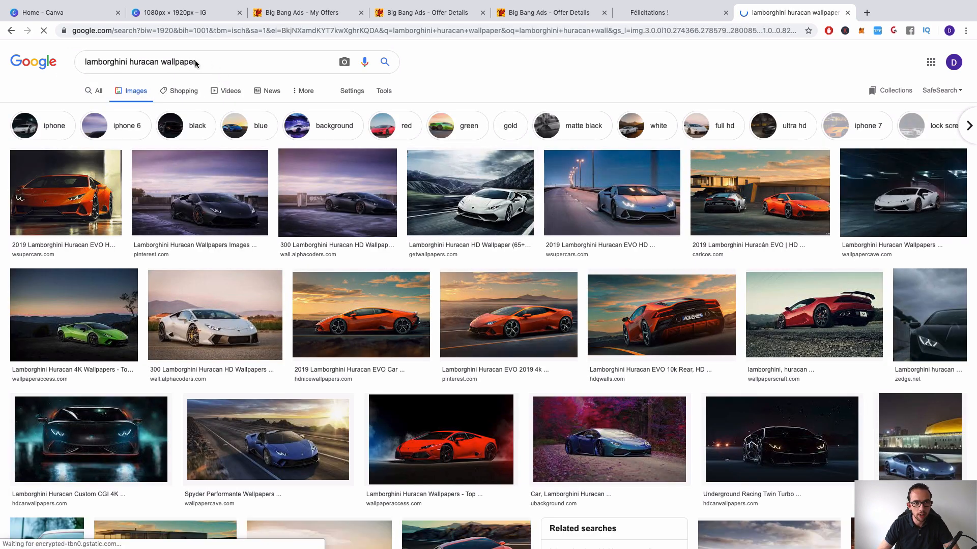
- Refine the image search to phone wallpapers and accept the suggested query "lamborghini huracan iphone wallpaper"
click(161, 62)
text(phone)
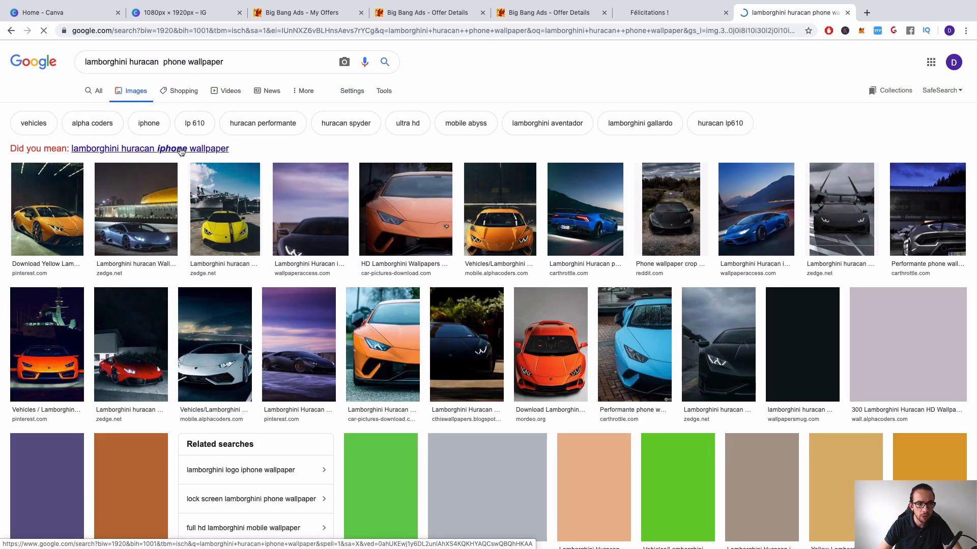
click(181, 149)
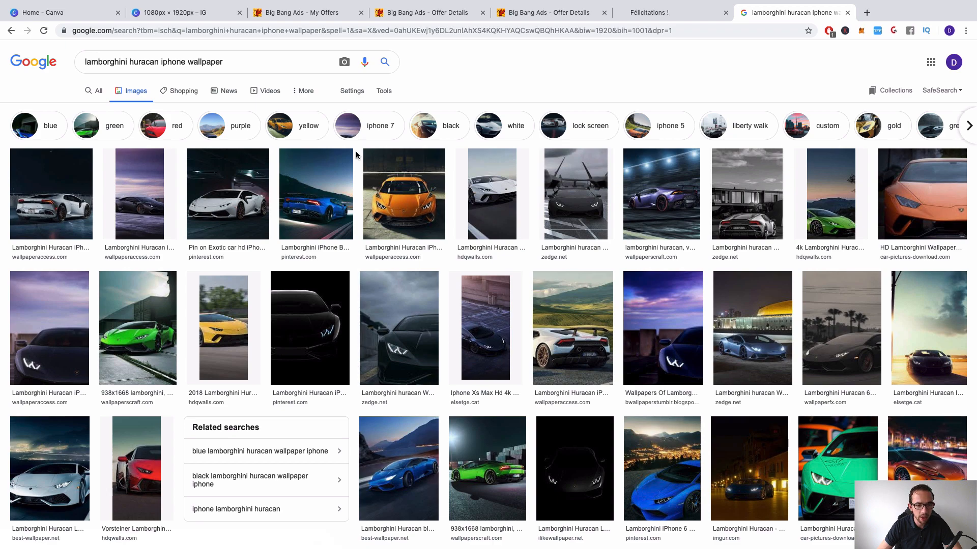
- Save the WallpaperAccess image of the black Lamborghini under a purple sky as a JPEG in Documents, and close its preview
scroll(356, 151, down, 6)
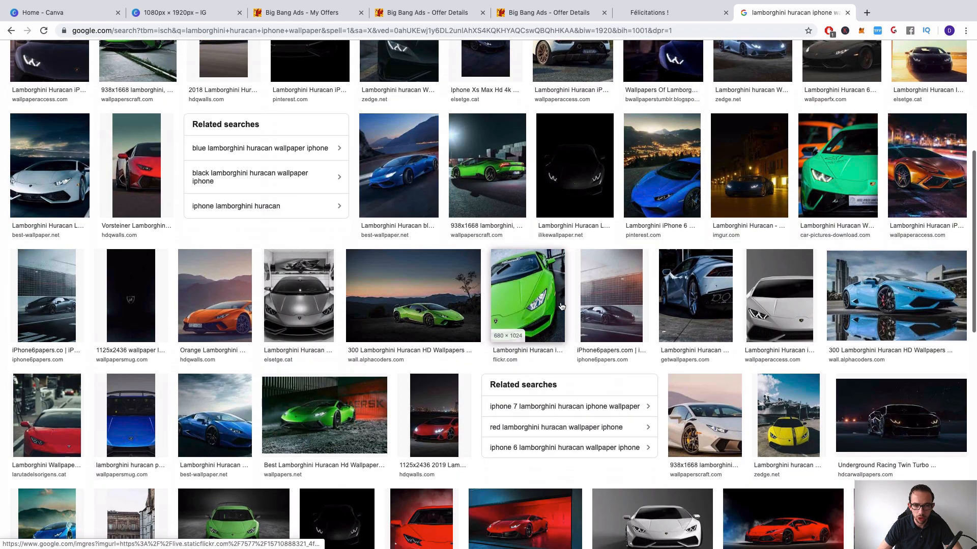
scroll(635, 266, up, 6)
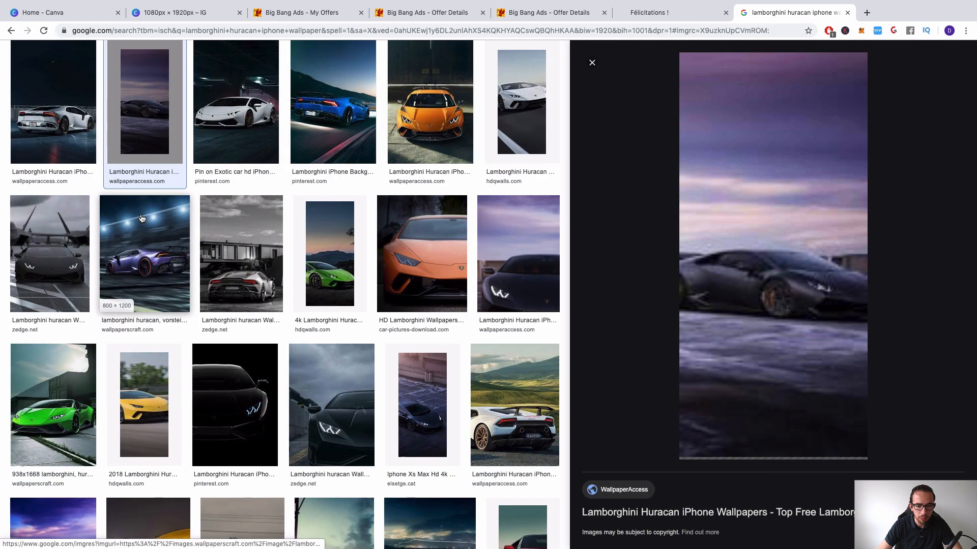
click(142, 219)
right_click(752, 252)
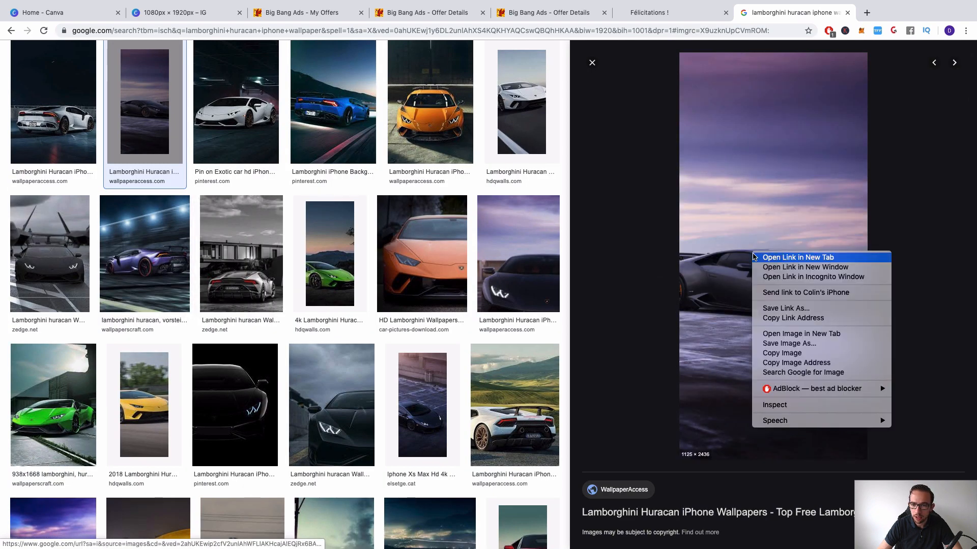
click(835, 344)
key(Return)
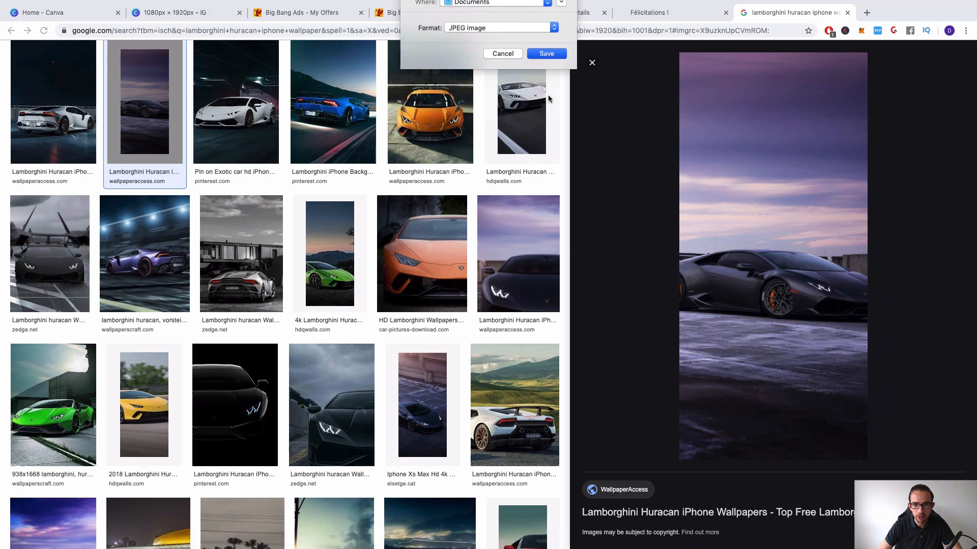
click(593, 62)
- Save the black-and-white Zedge wallpaper showing the Lamborghini from behind, and close its preview
click(765, 125)
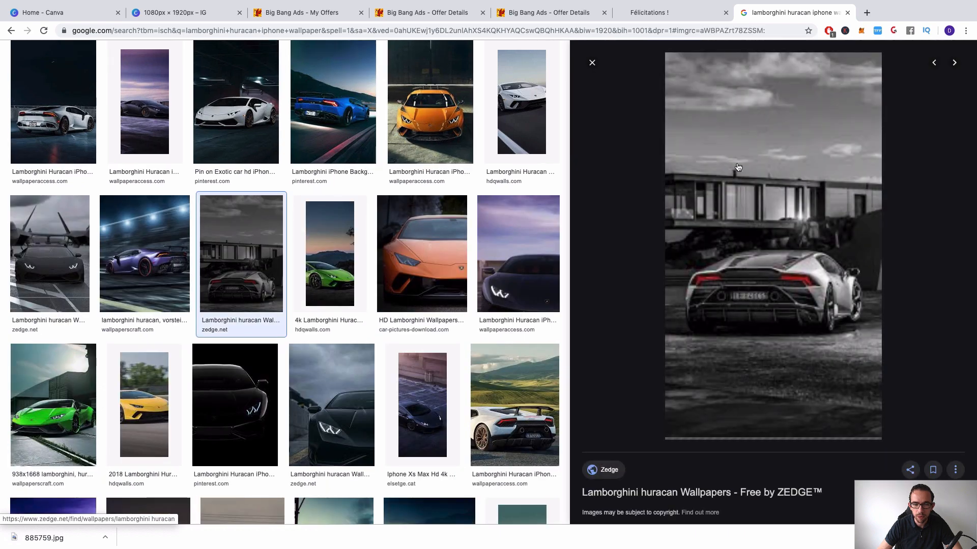
right_click(761, 253)
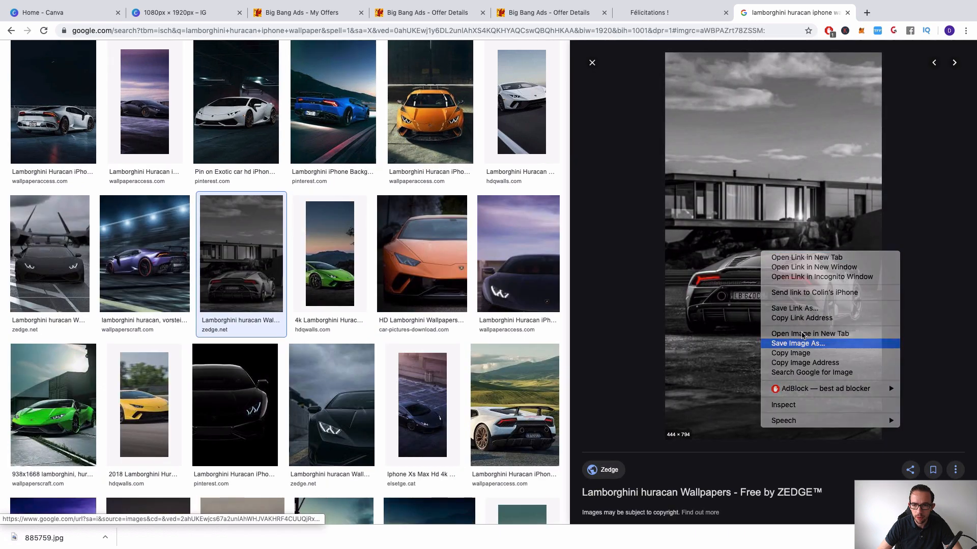
click(813, 344)
click(562, 101)
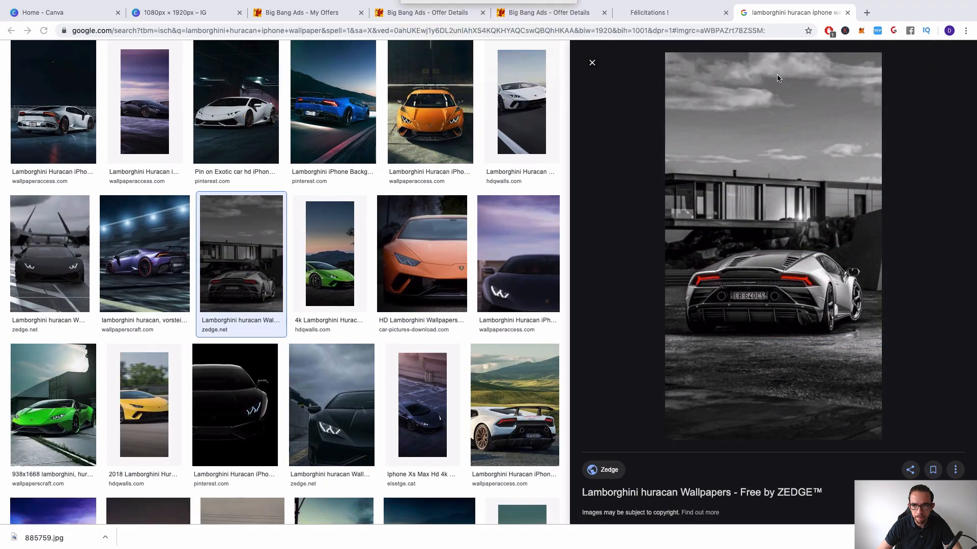
click(592, 63)
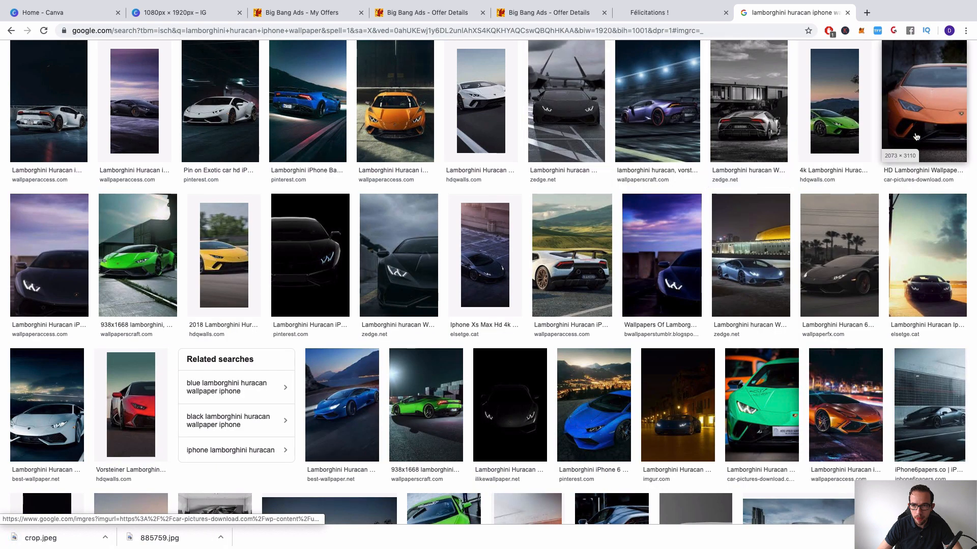
- Preview the green Lamborghini wallpaper from hdqwalls and look through the remaining Huracan phone wallpapers for another suitable picture
click(855, 127)
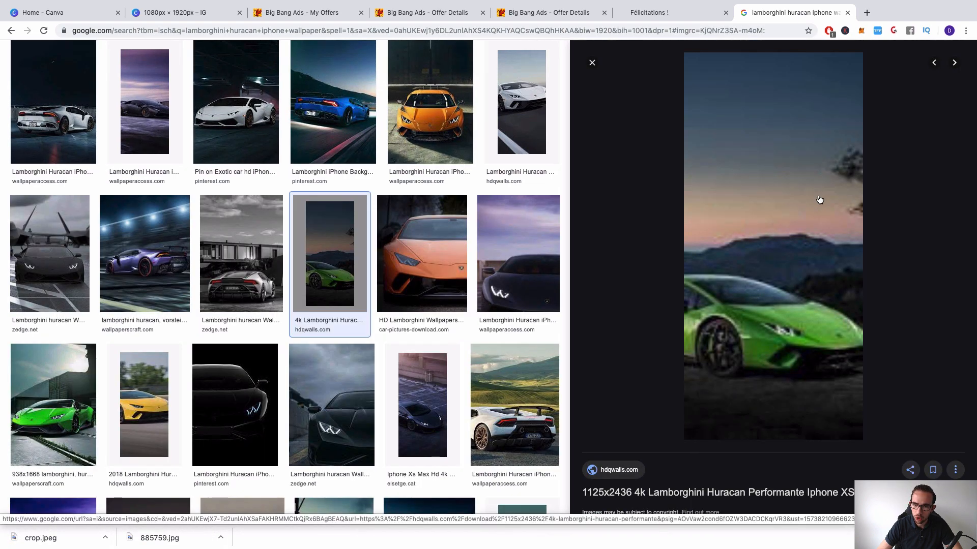
click(592, 62)
scroll(430, 334, down, 2)
scroll(430, 335, down, 10)
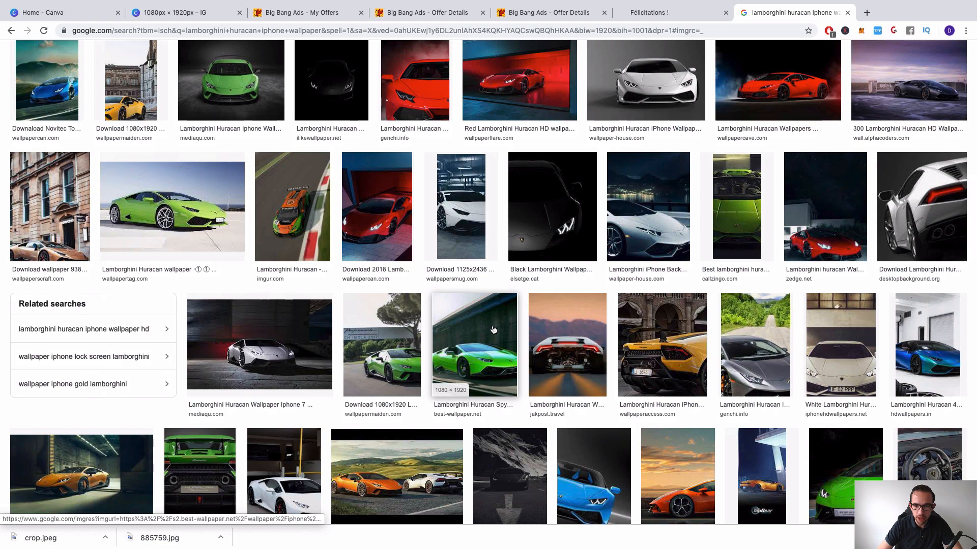
scroll(493, 331, down, 2)
scroll(492, 330, down, 3)
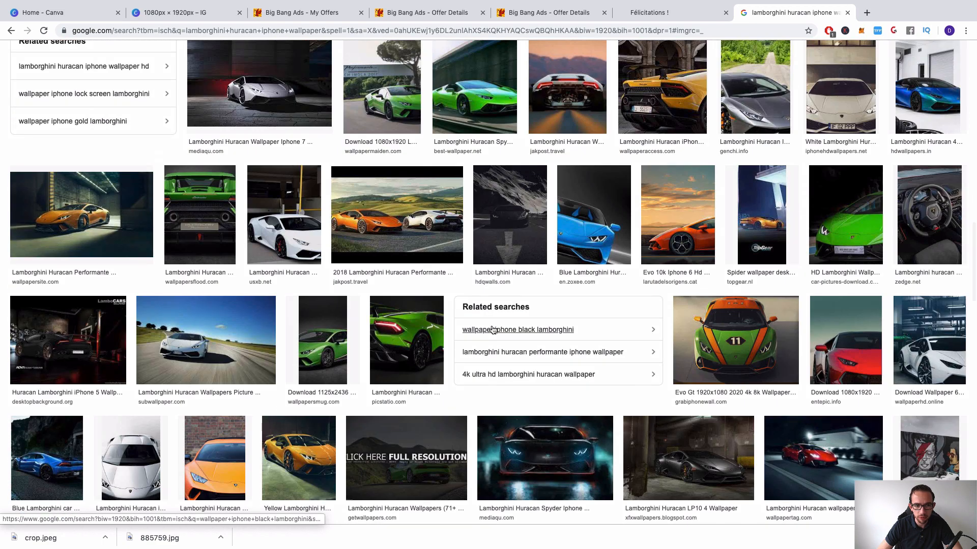
scroll(493, 330, down, 7)
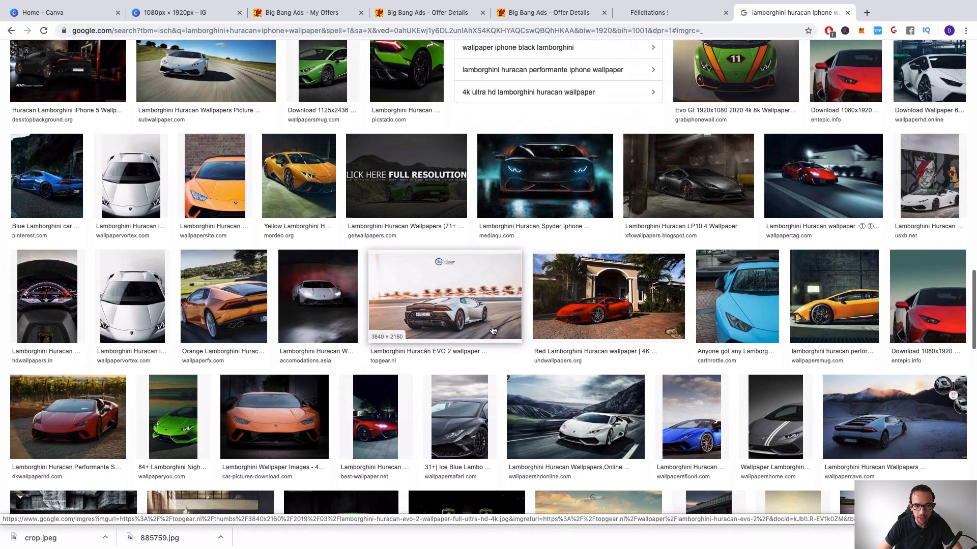
scroll(493, 331, down, 1)
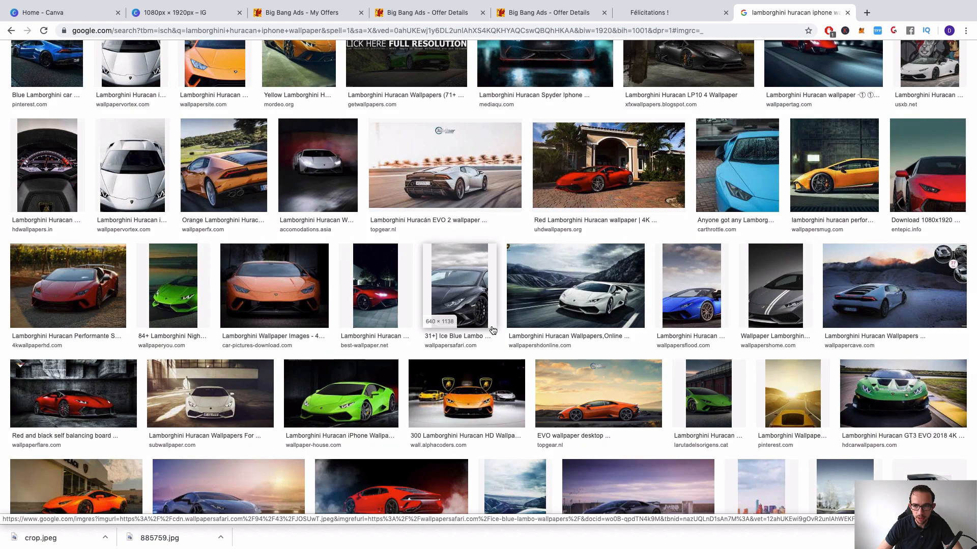
scroll(493, 330, down, 3)
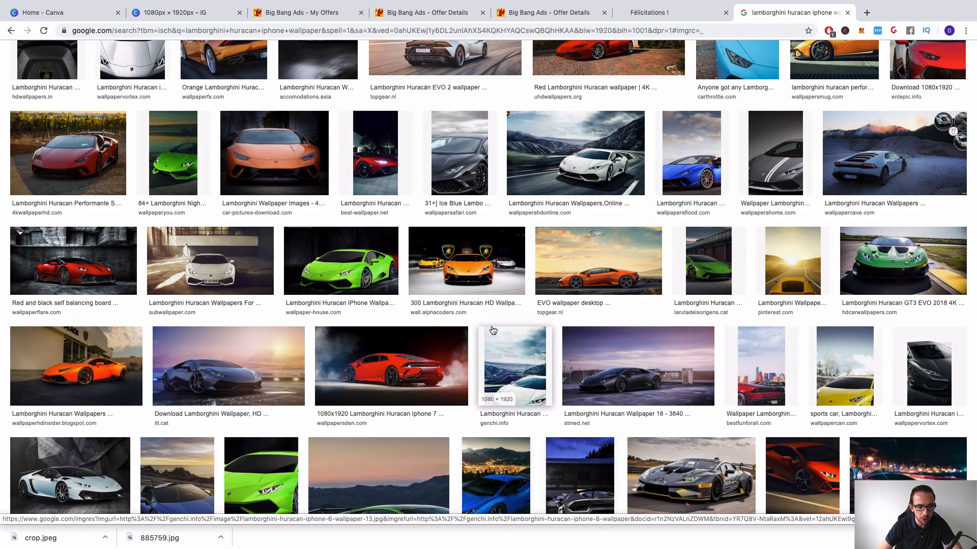
scroll(493, 330, down, 3)
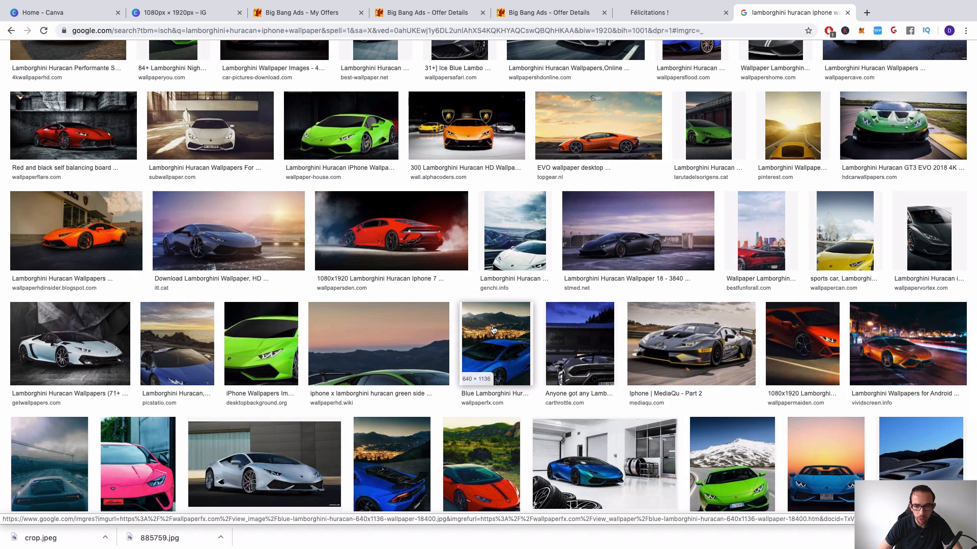
- Change the image search to "porsche 911 iphone wallpaper" and look through the results for a suitable background
scroll(493, 330, up, 15)
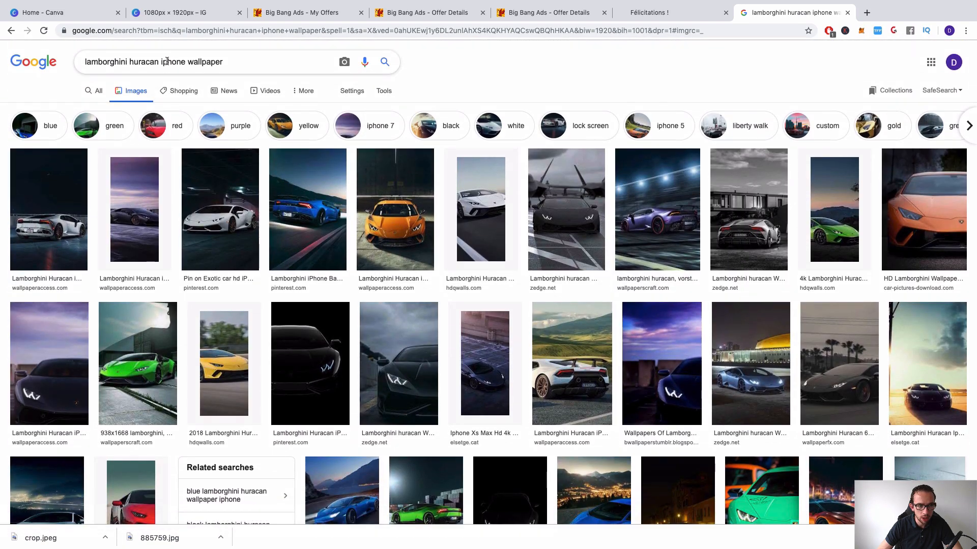
text(porshe)
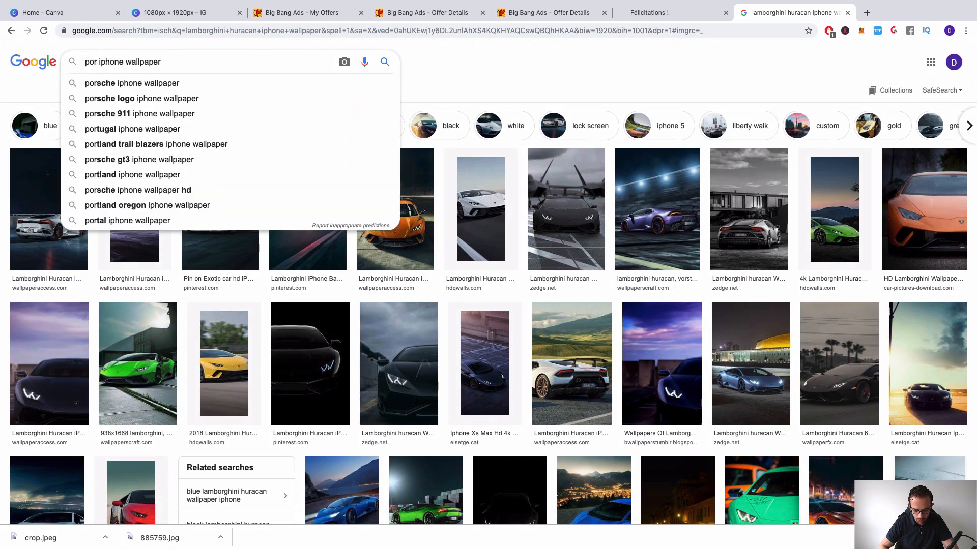
key(BackSpace)
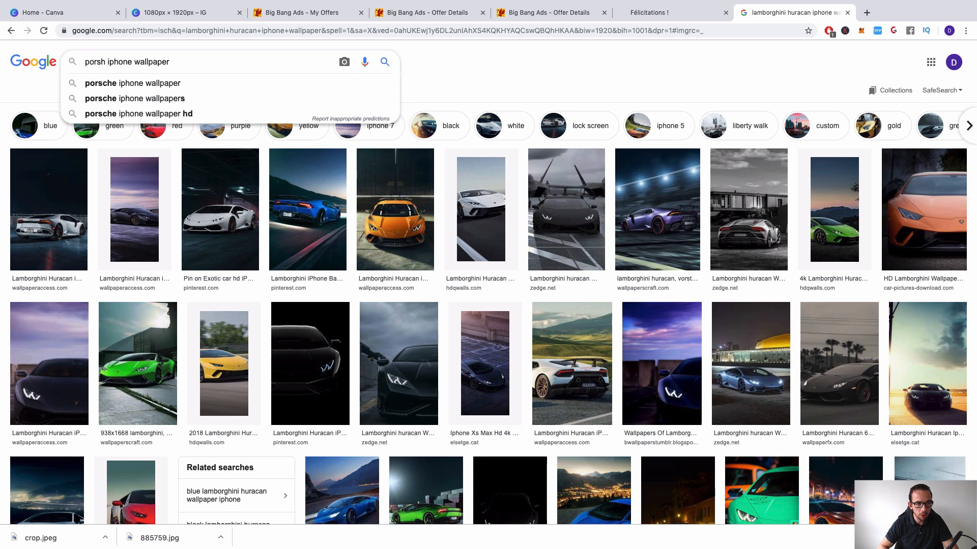
key(BackSpace)
text(che )
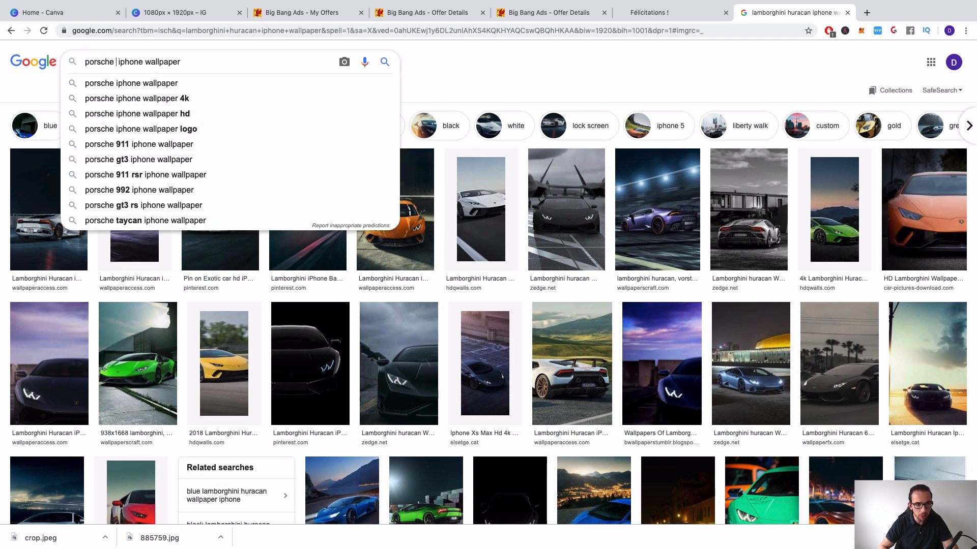
text(911)
key(Return)
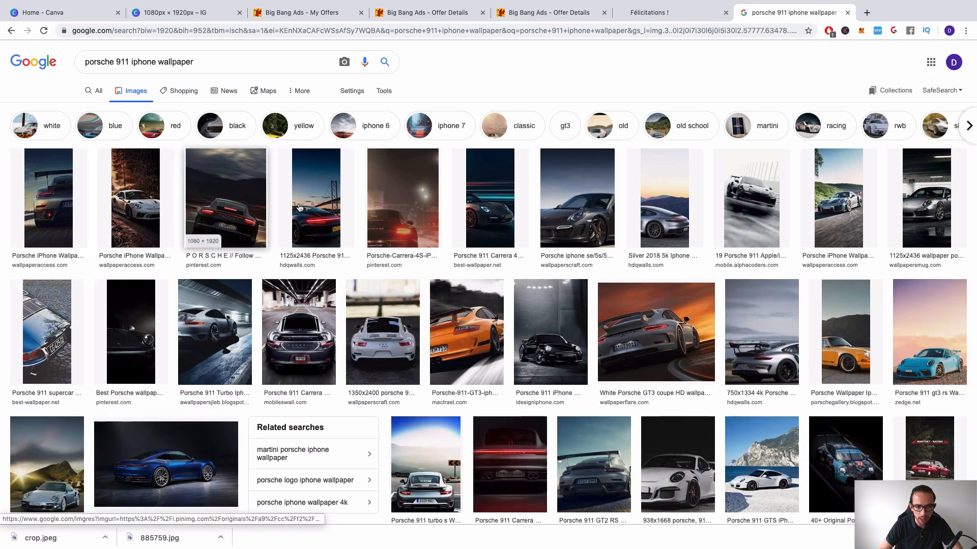
scroll(789, 249, down, 6)
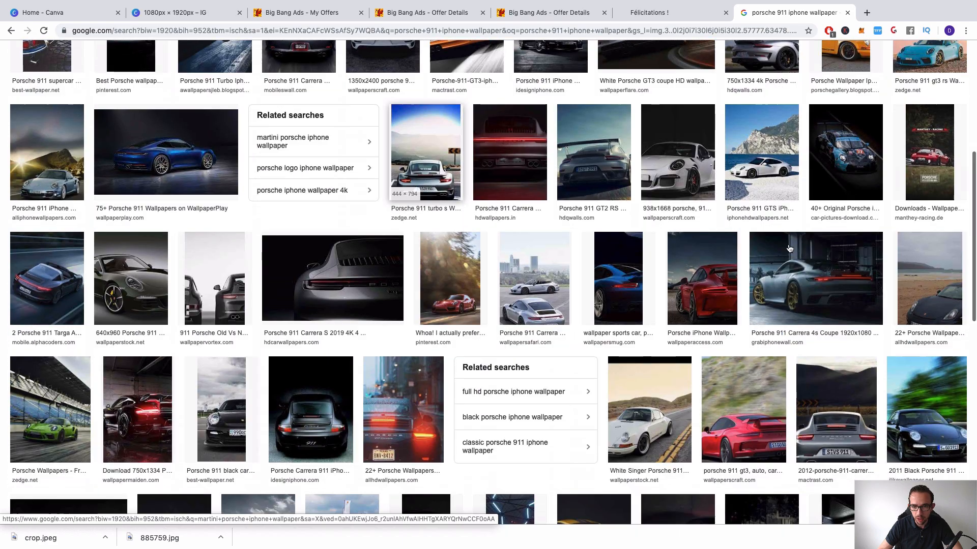
scroll(339, 256, down, 7)
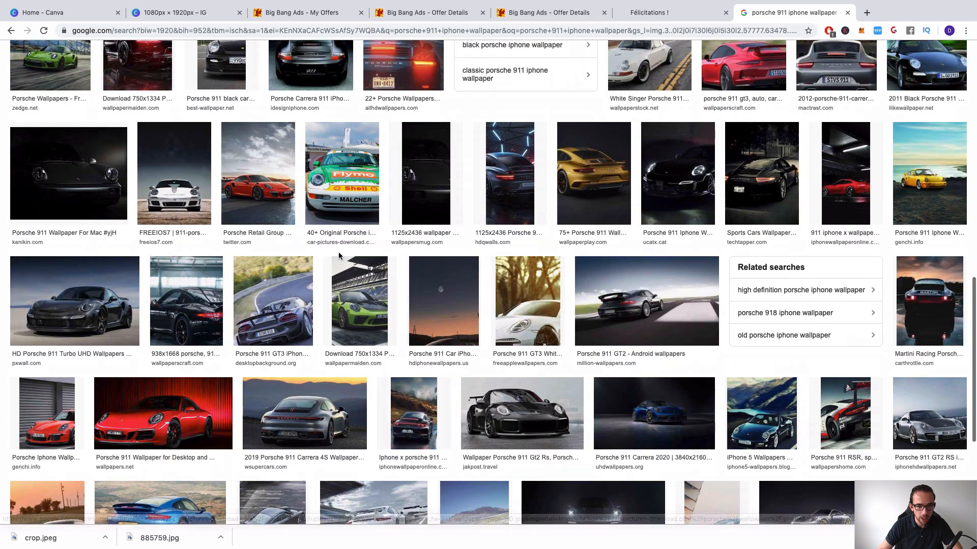
scroll(339, 256, down, 10)
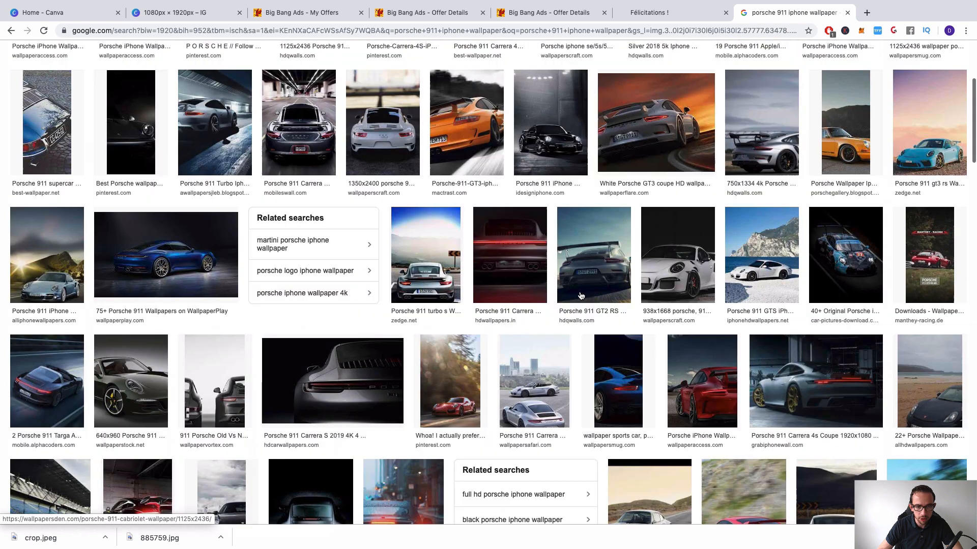
scroll(581, 295, up, 5)
- Switch to the Canva story design and delete the New York Christmas background photo
click(178, 14)
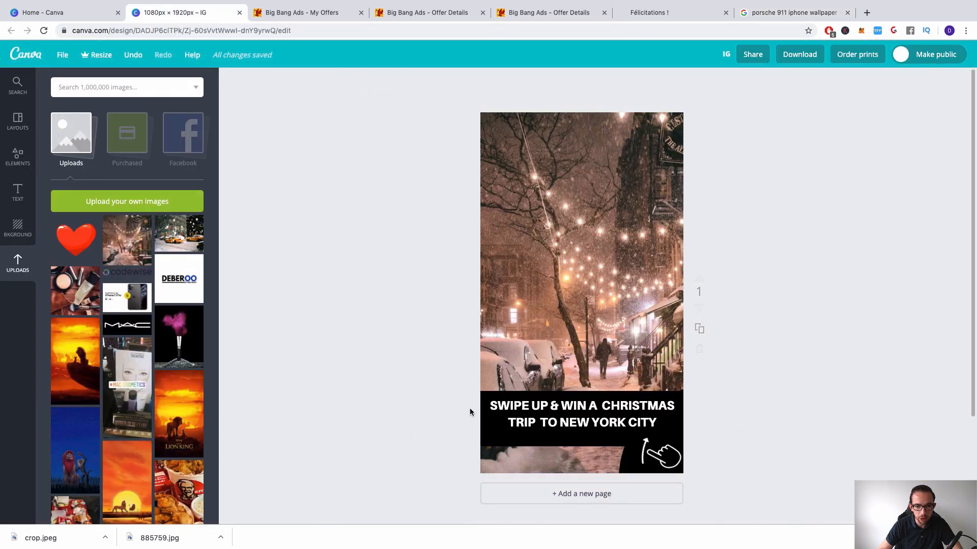
click(541, 313)
key(Delete)
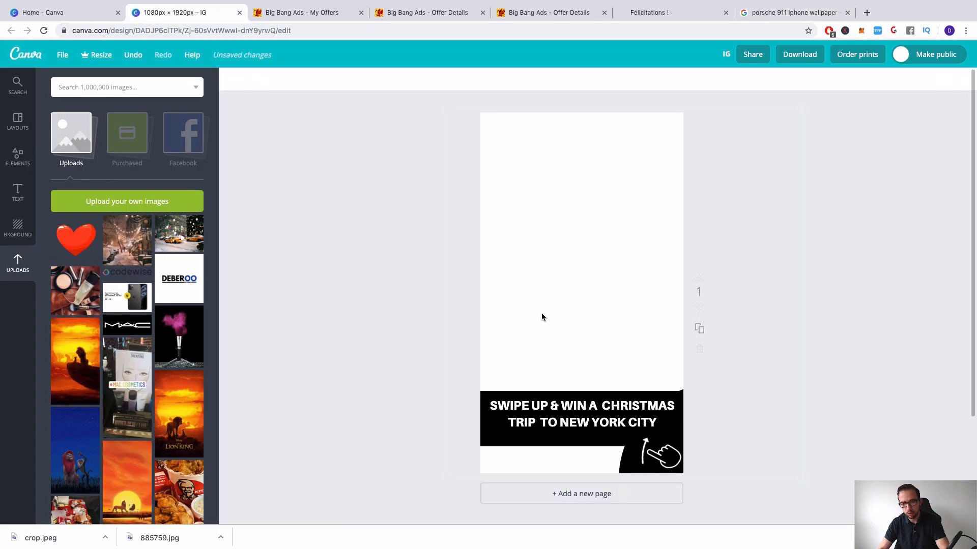
- Reword the banner text to "SWIPE UP & WIN A DAY IN A LAMBORGHINI HURACAN"
double_click(661, 421)
drag(665, 423, 606, 409)
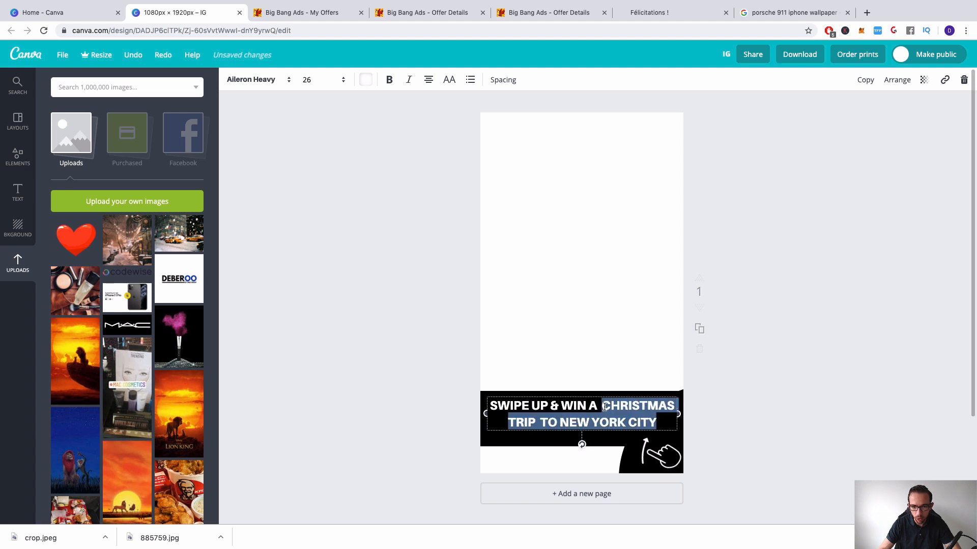
text(AY IN)
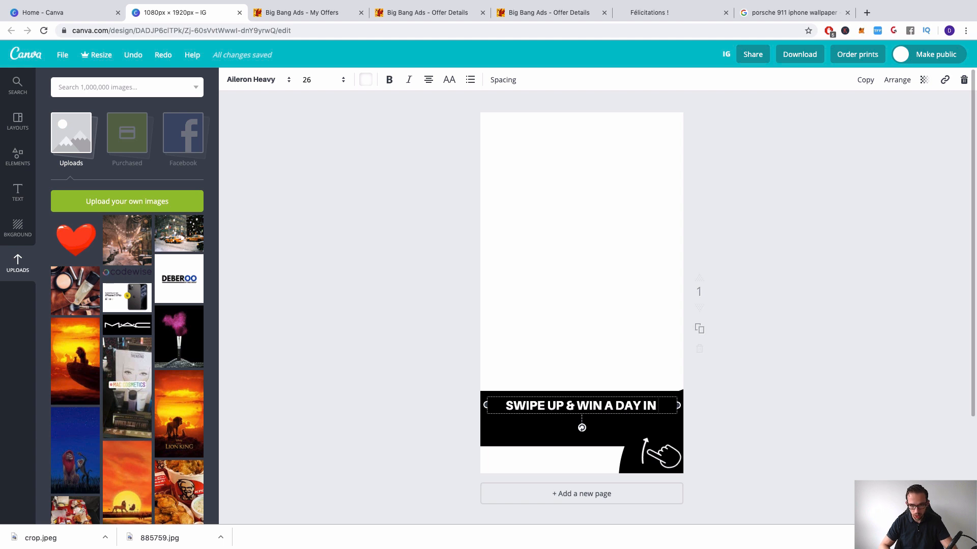
text(LAMBORGHINI HURACAN)
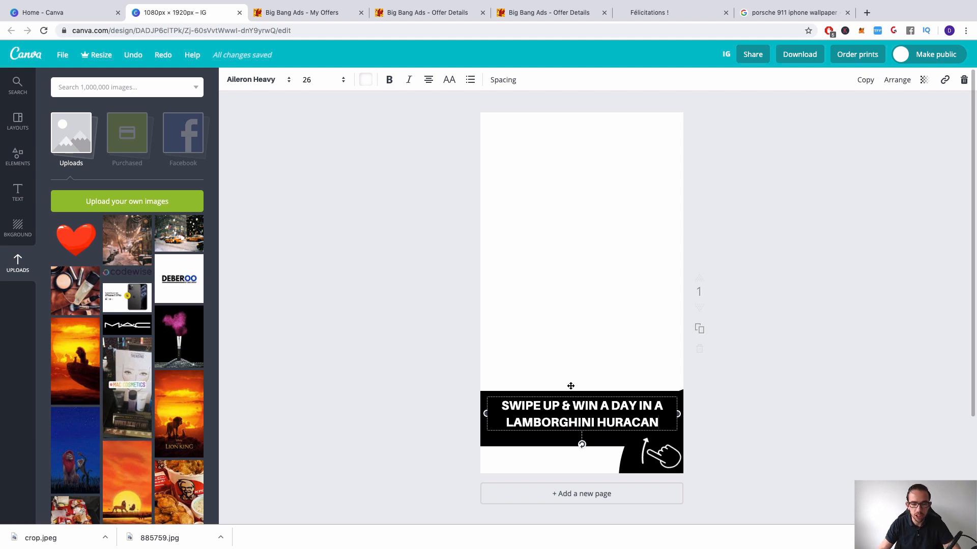
- Check the spelling of "HURACAN" against the car names on the sweepstakes page, and return to the Canva design
scroll(766, 362, down, 1)
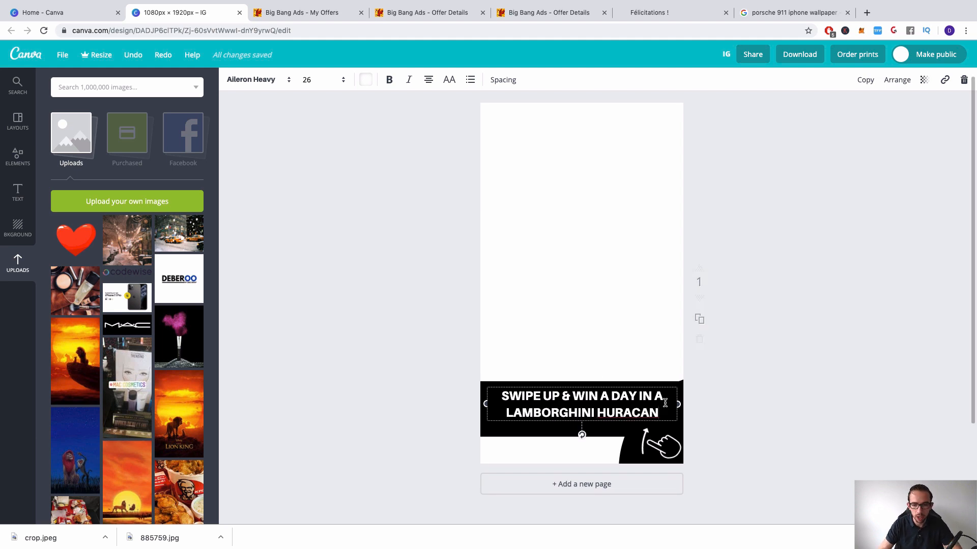
right_click(641, 410)
click(741, 325)
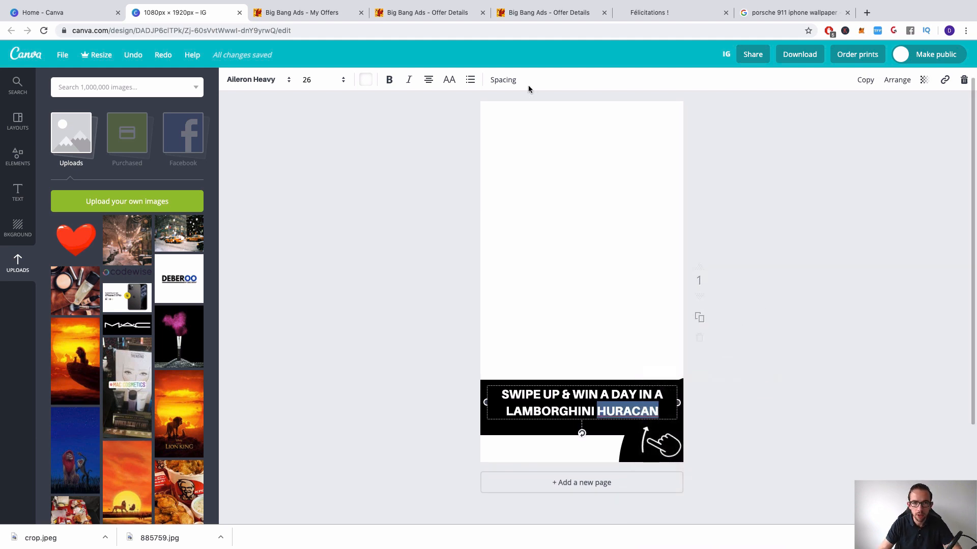
click(325, 19)
click(423, 15)
click(649, 13)
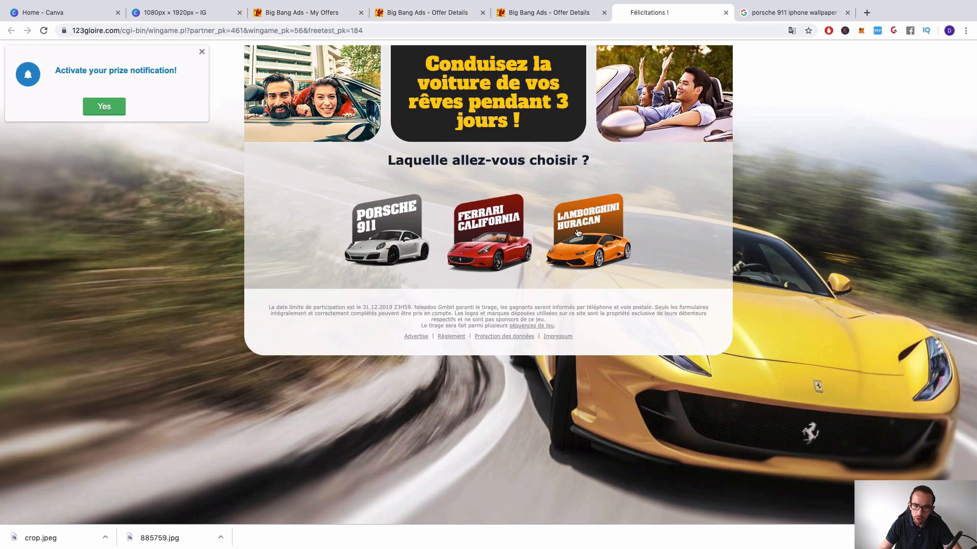
click(181, 13)
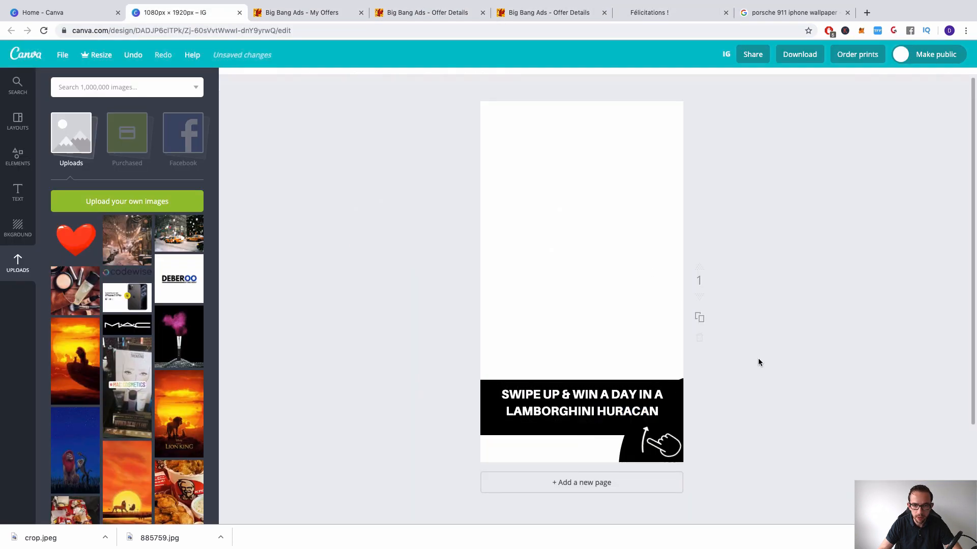
- Enlarge the whole banner text, trying font sizes 28 and 32 before setting it to 30
double_click(636, 399)
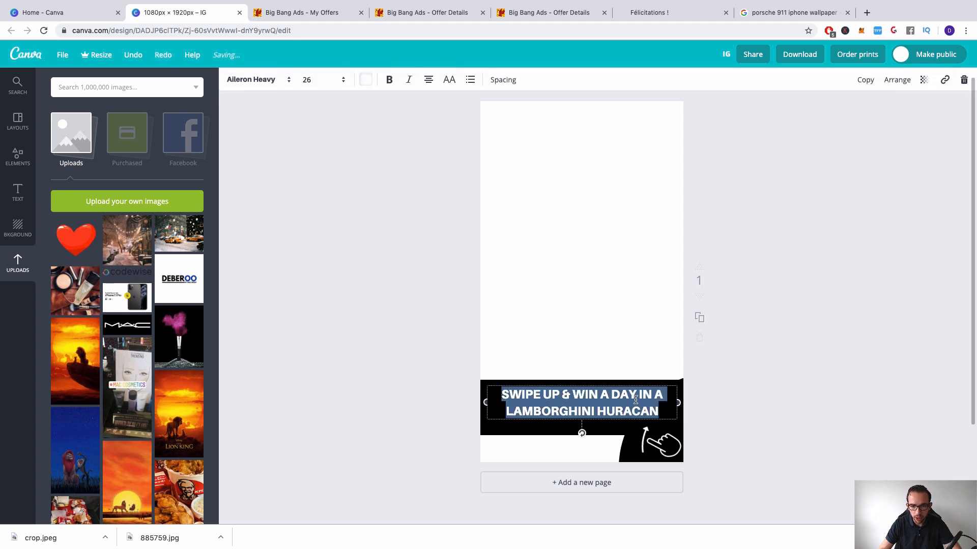
click(305, 82)
click(309, 244)
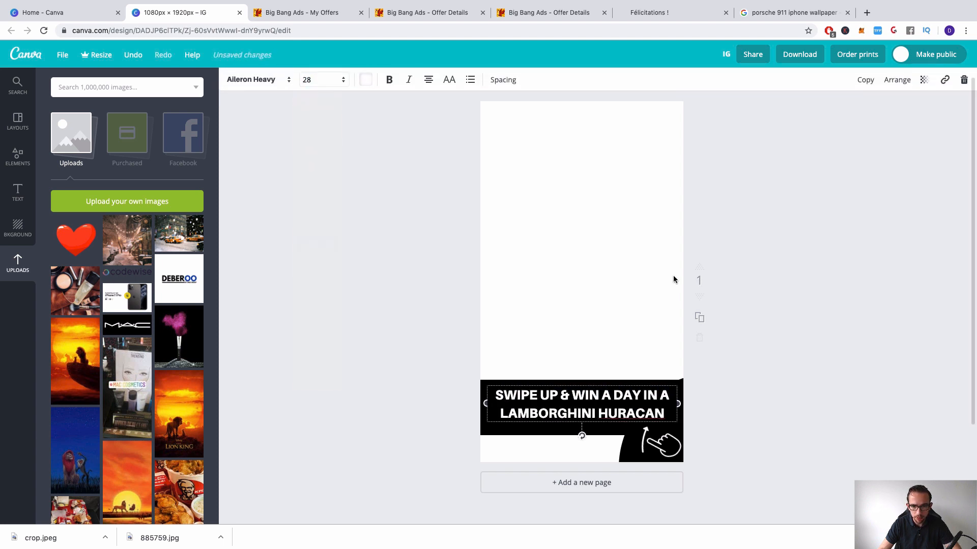
click(306, 83)
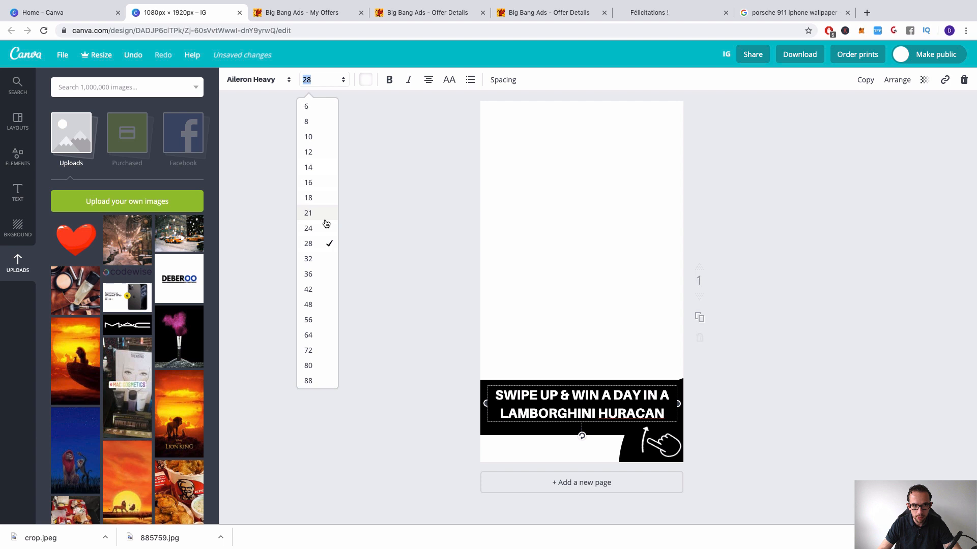
click(323, 260)
click(313, 81)
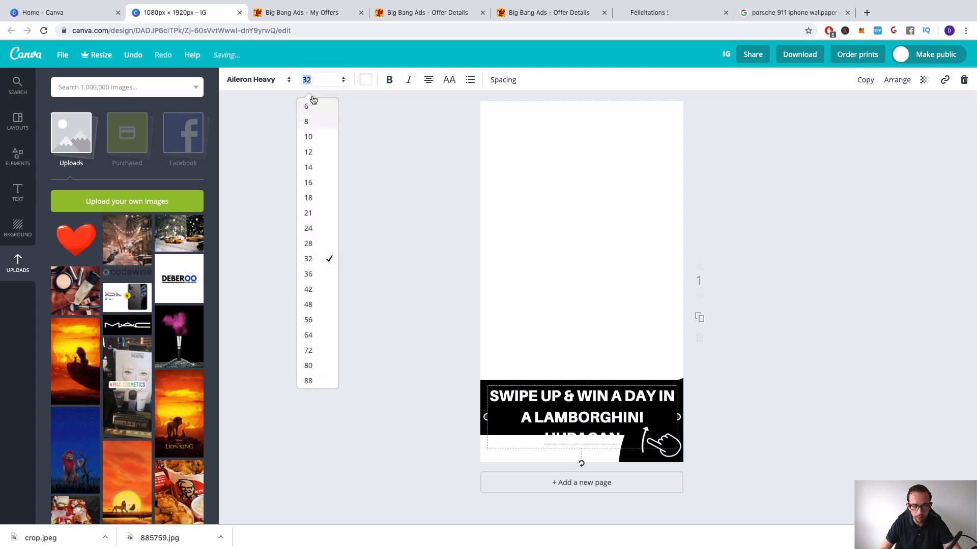
key(Return)
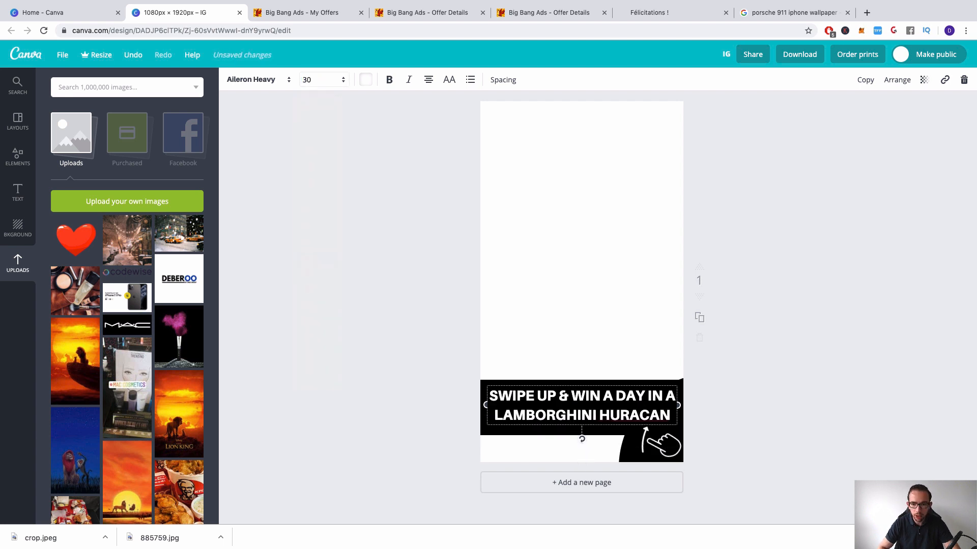
click(792, 366)
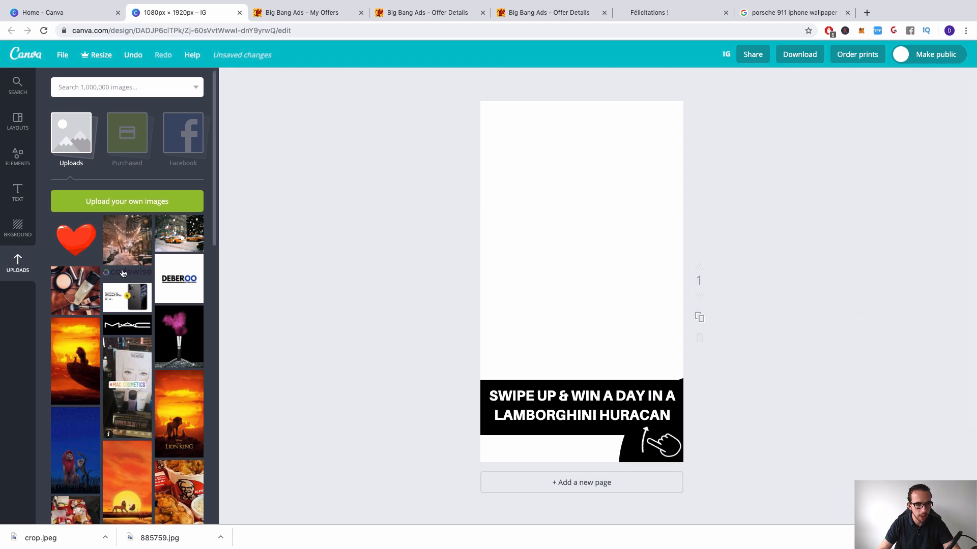
- Upload the two downloaded Lamborghini wallpapers, crop.jpeg and 885759.jpg, to the Canva image library
drag(75, 540, 112, 427)
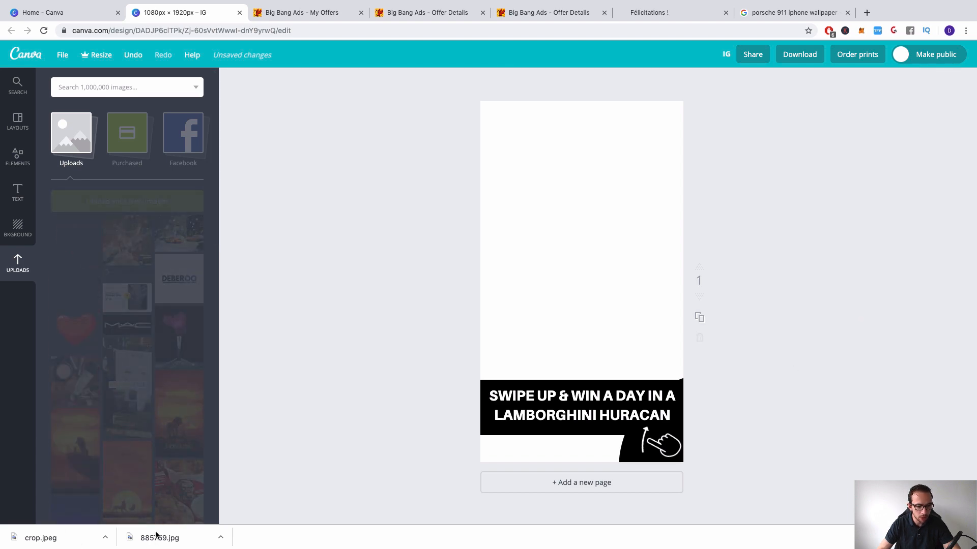
drag(156, 537, 138, 330)
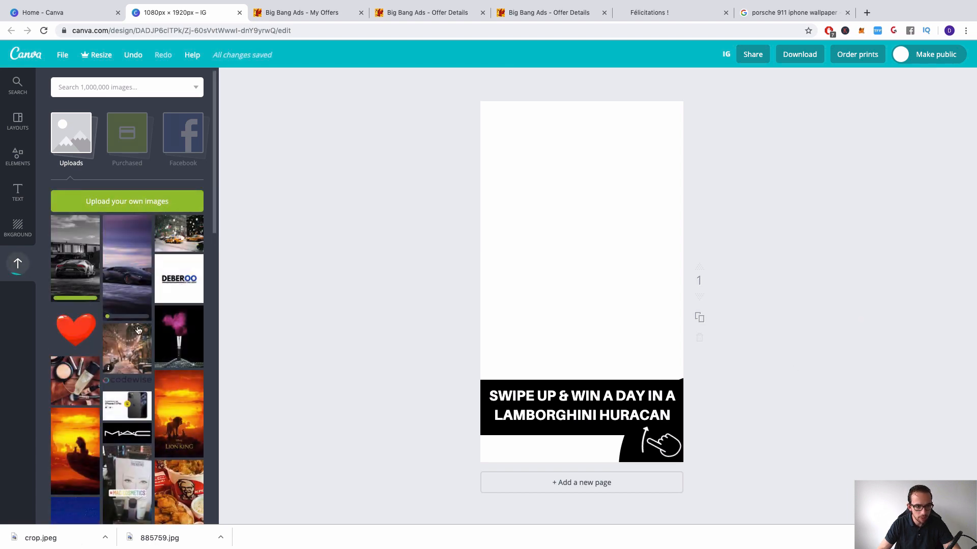
- Try the purple-sky Lamborghini wallpaper as a full-page background behind the banner, and delete it from the page
click(131, 274)
drag(629, 439, 760, 505)
drag(627, 427, 632, 355)
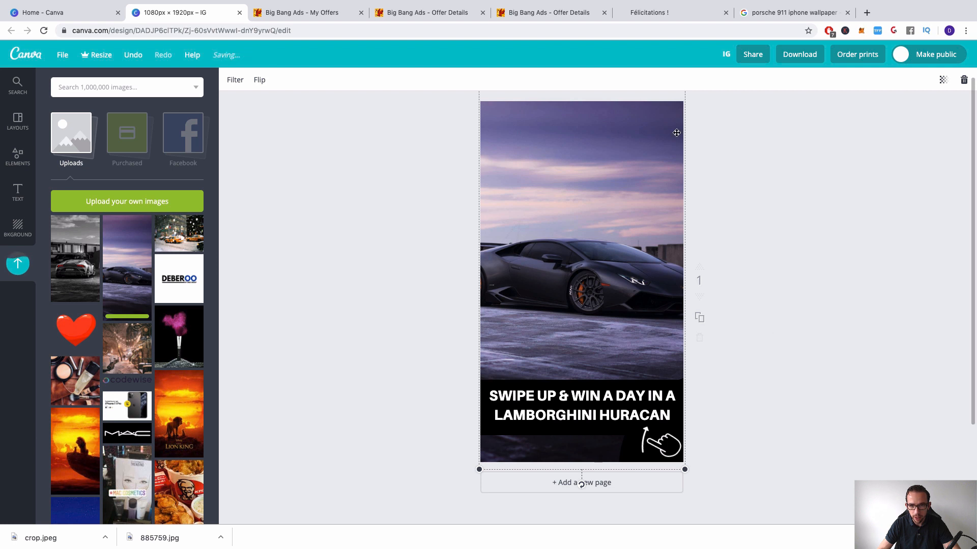
mouse_move(685, 470)
mouse_down()
mouse_move(680, 457)
mouse_move(682, 465)
mouse_up()
key(Delete)
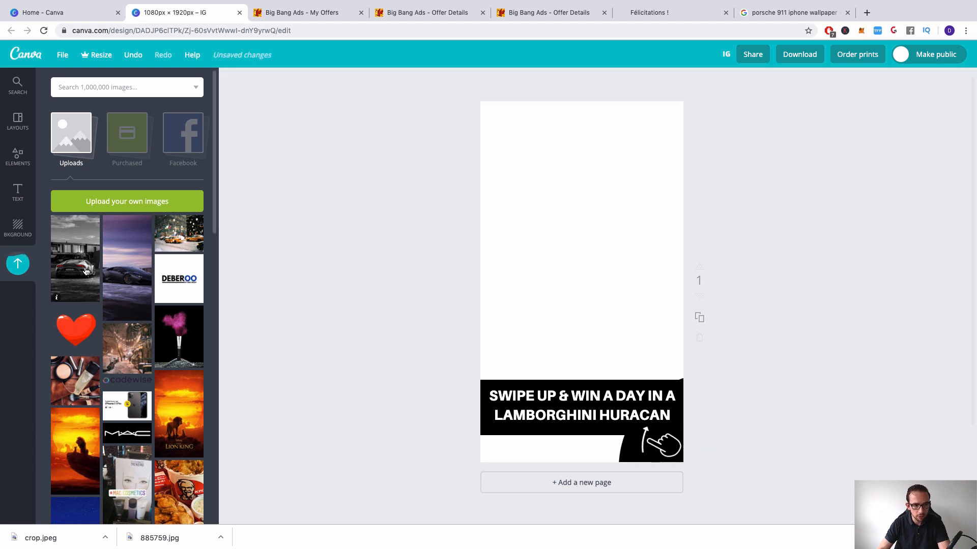
- Add the black-and-white Lamborghini wallpaper to the page and enlarge it to fill the whole background behind the banner
click(57, 294)
drag(564, 237, 502, 132)
drag(558, 250, 657, 475)
click(796, 318)
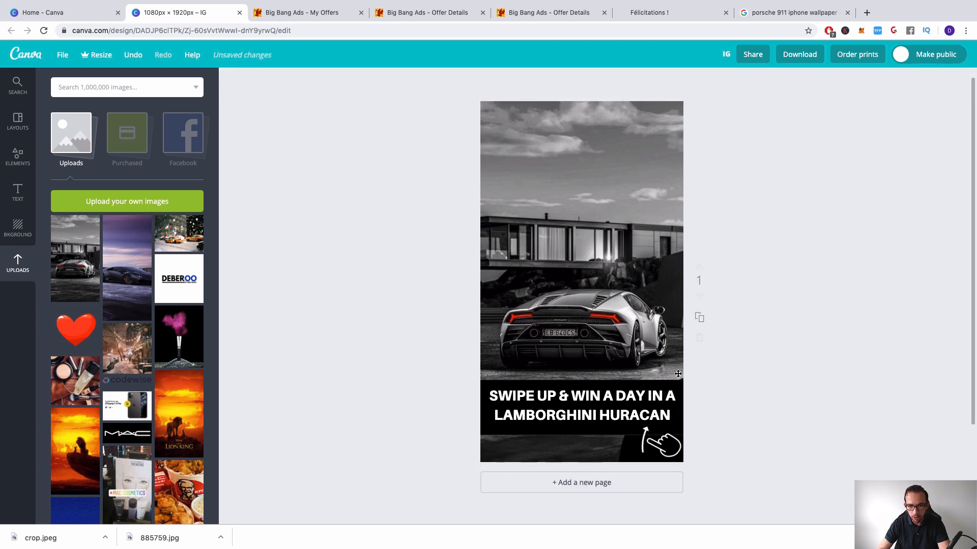
- Move the black banner and its text to the upper part of the page, and delete the black-and-white Lamborghini background
drag(678, 374, 669, 159)
drag(627, 390, 619, 178)
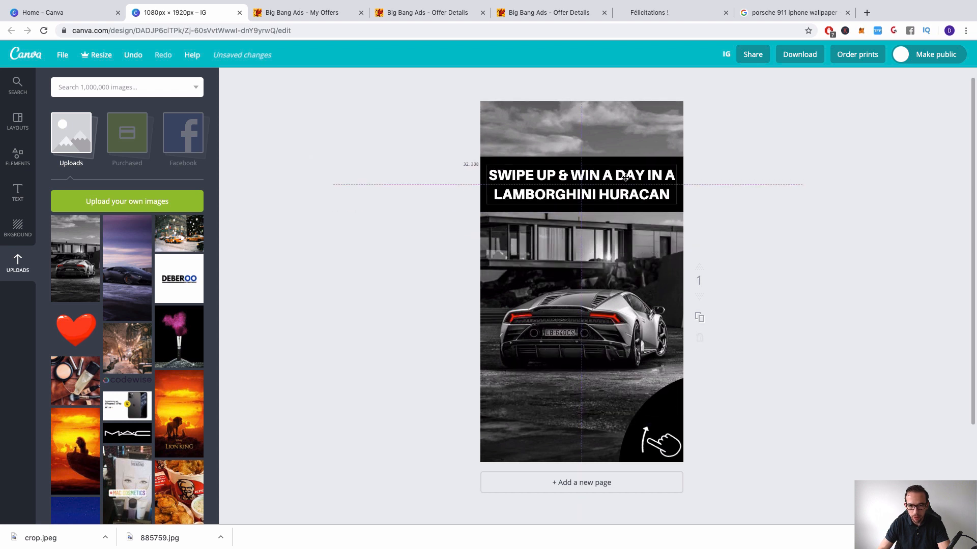
drag(626, 178, 625, 178)
click(799, 210)
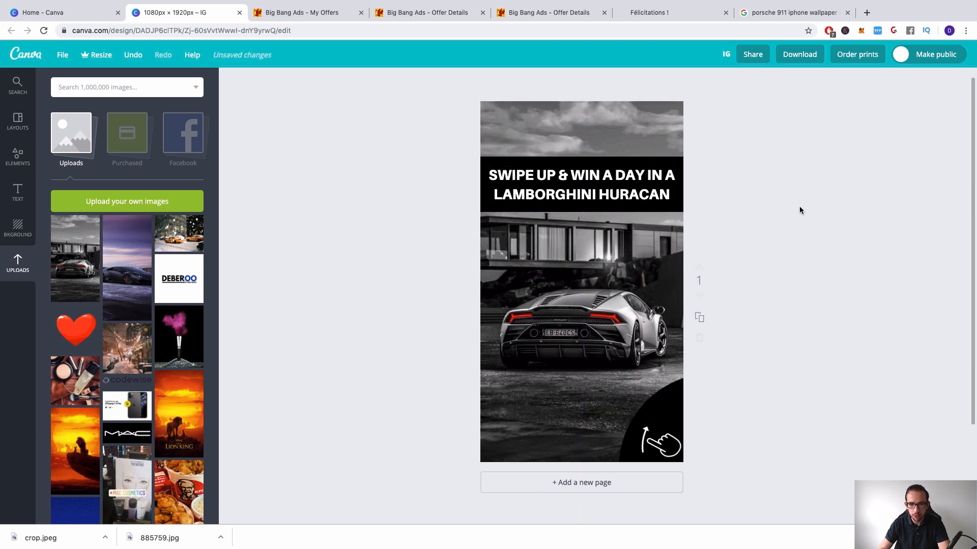
click(593, 303)
key(Delete)
- Switch to the Porsche 911 image results and save the Carrera 4S wallpaper with glowing tail lights to Documents as a JPEG image
click(794, 12)
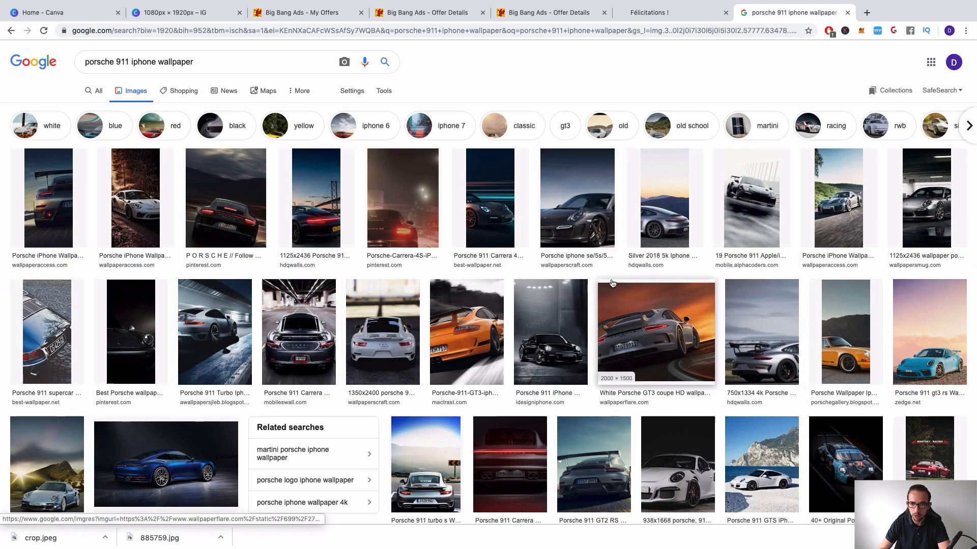
click(753, 203)
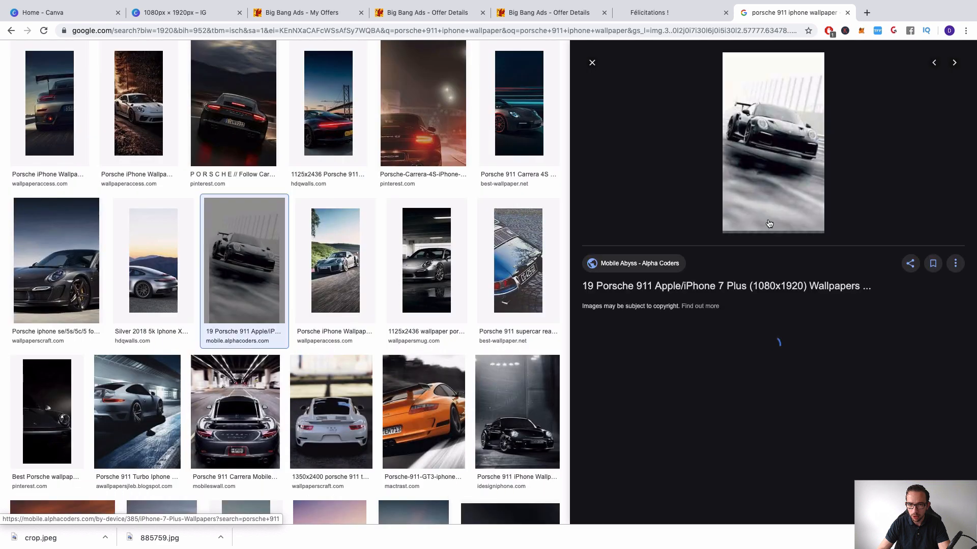
click(517, 107)
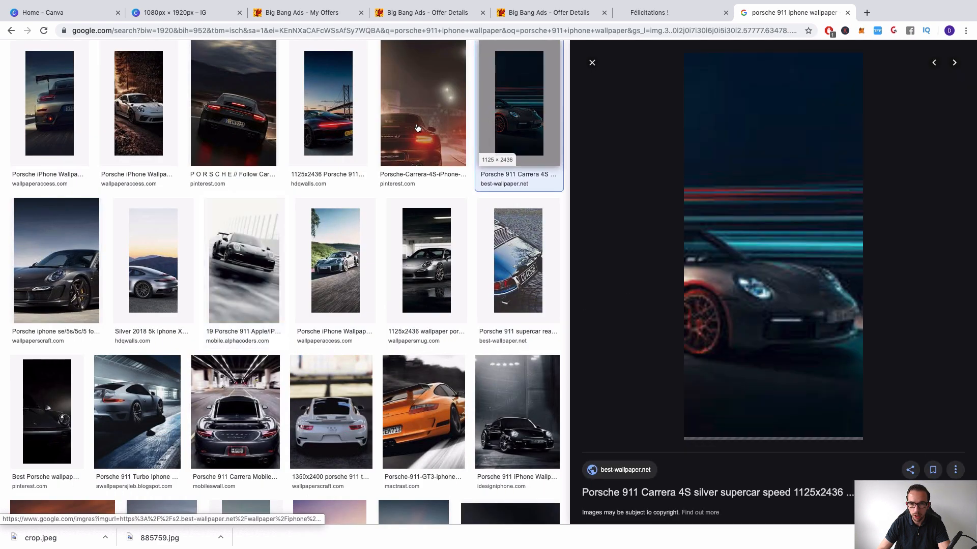
click(417, 129)
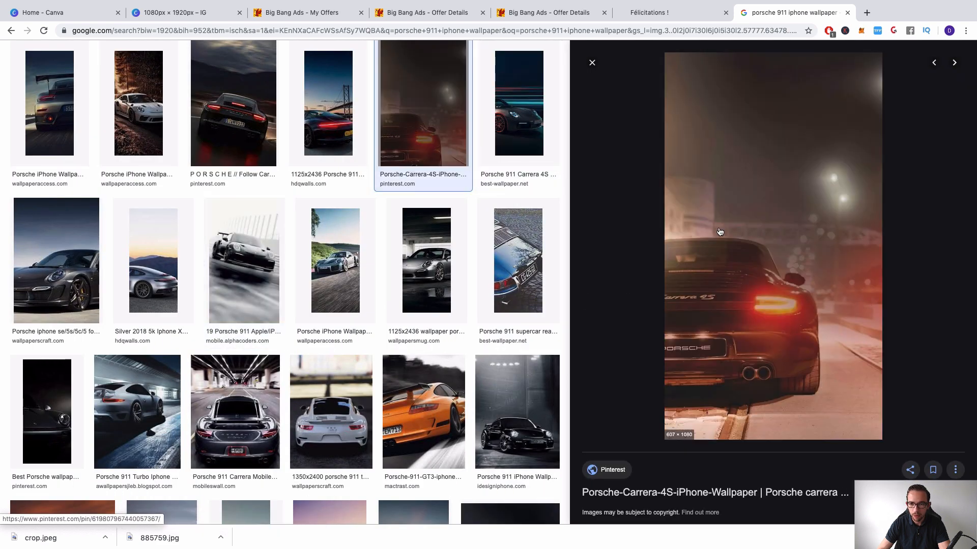
right_click(762, 224)
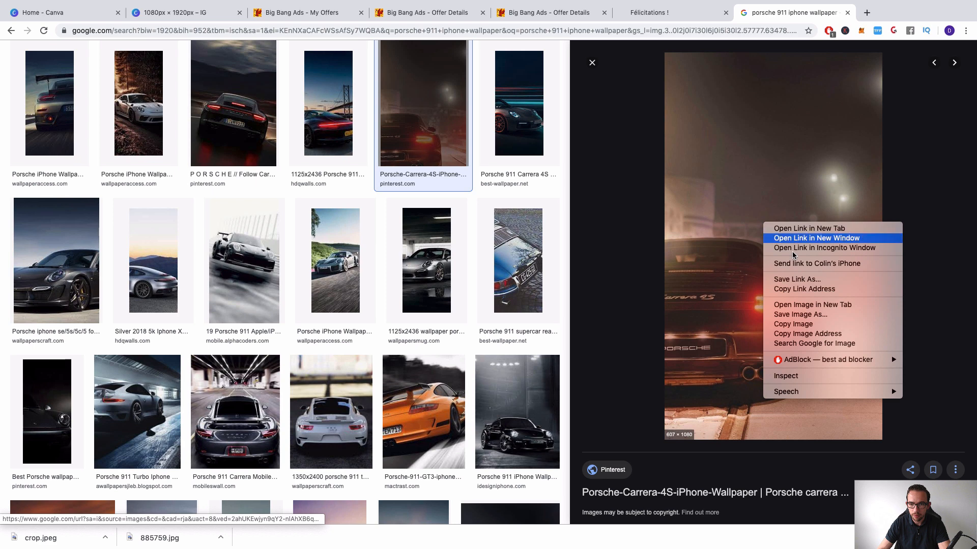
click(815, 315)
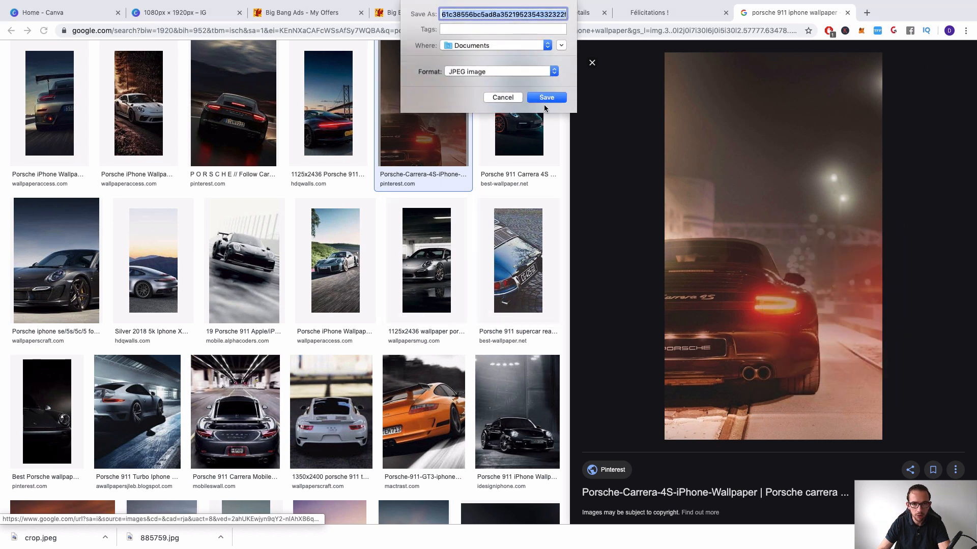
click(548, 92)
- Browse further Porsche 911 wallpapers in the image results, previewing the leaping, roadside and dark rear-view cars
click(244, 259)
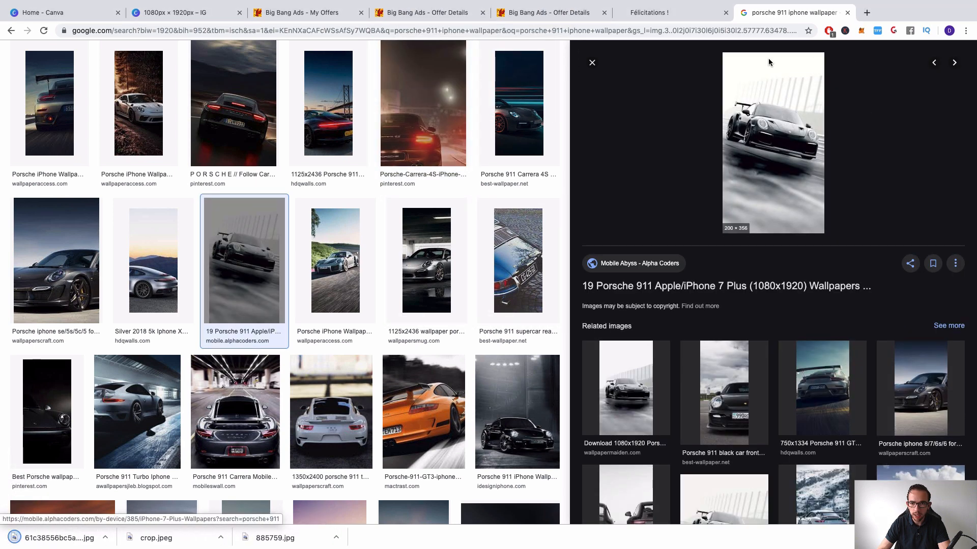
click(592, 63)
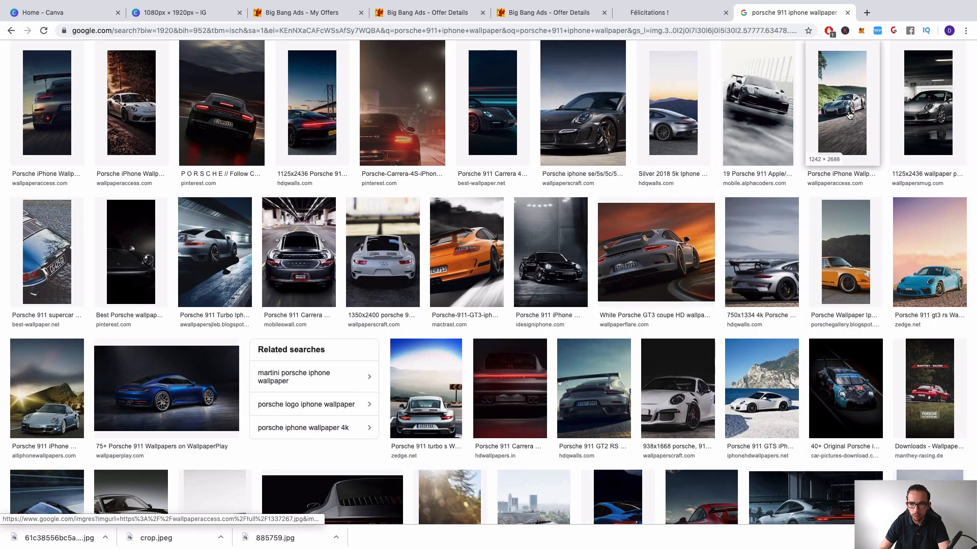
click(849, 115)
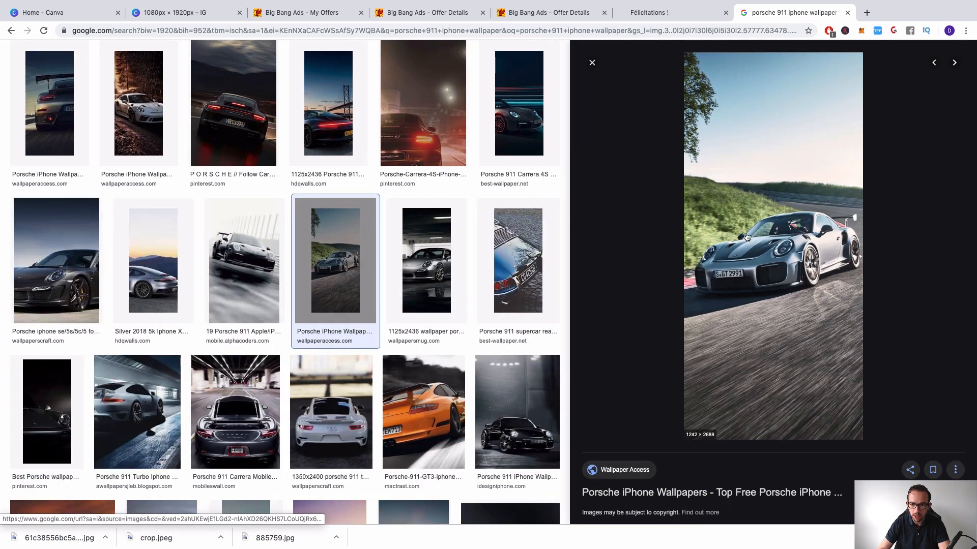
scroll(396, 307, down, 3)
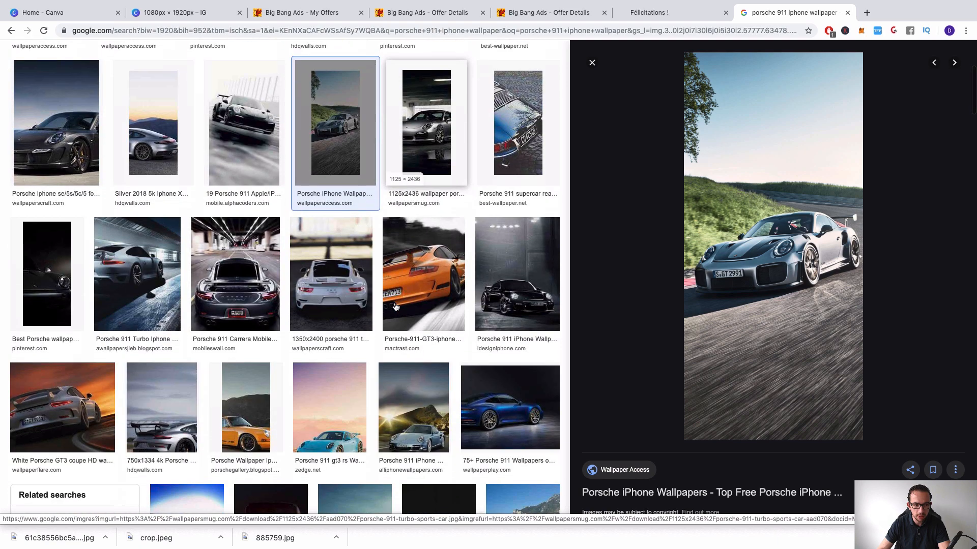
scroll(396, 307, down, 10)
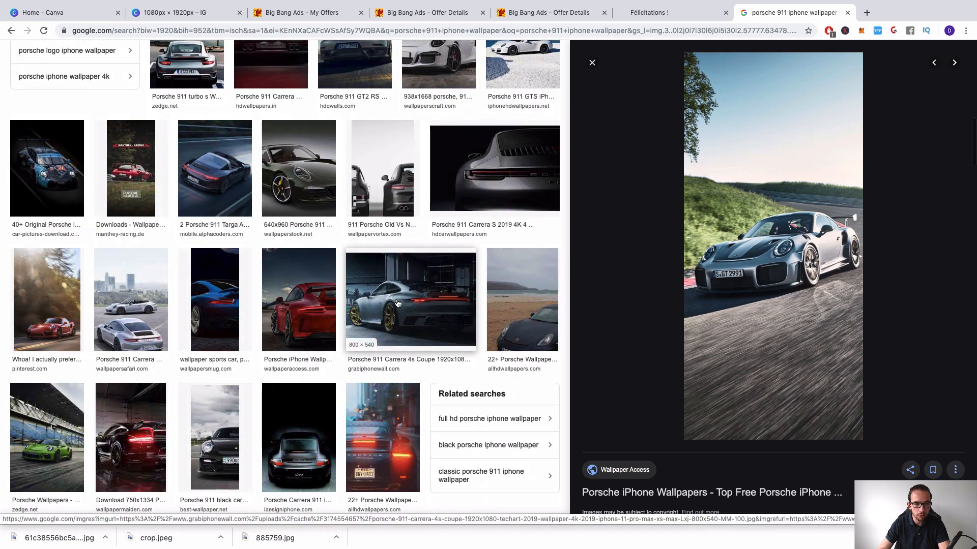
scroll(398, 304, down, 2)
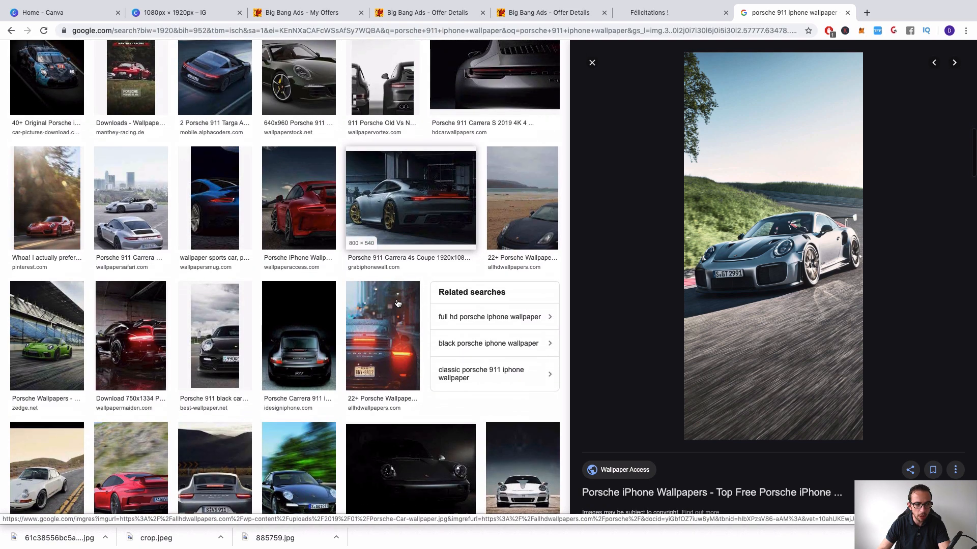
scroll(398, 303, down, 2)
scroll(397, 304, down, 3)
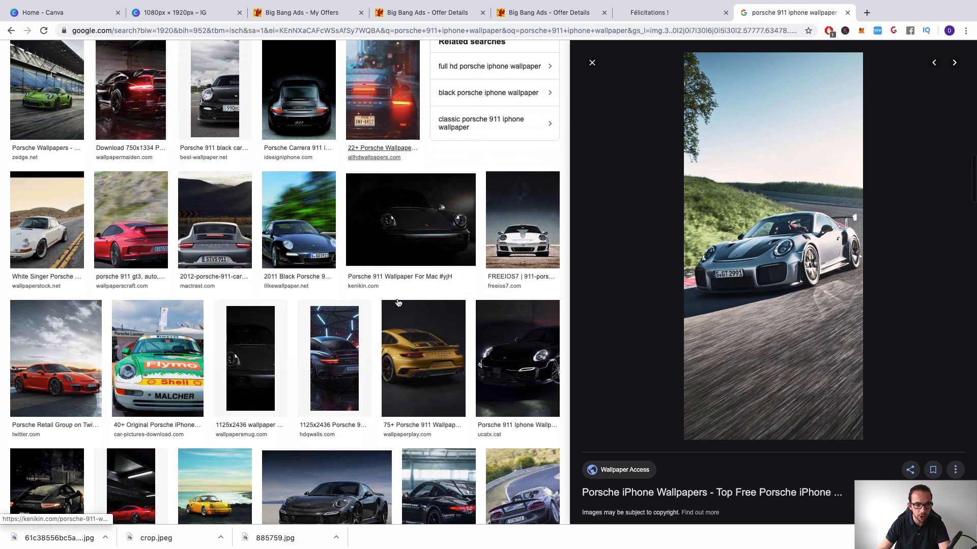
scroll(501, 257, up, 15)
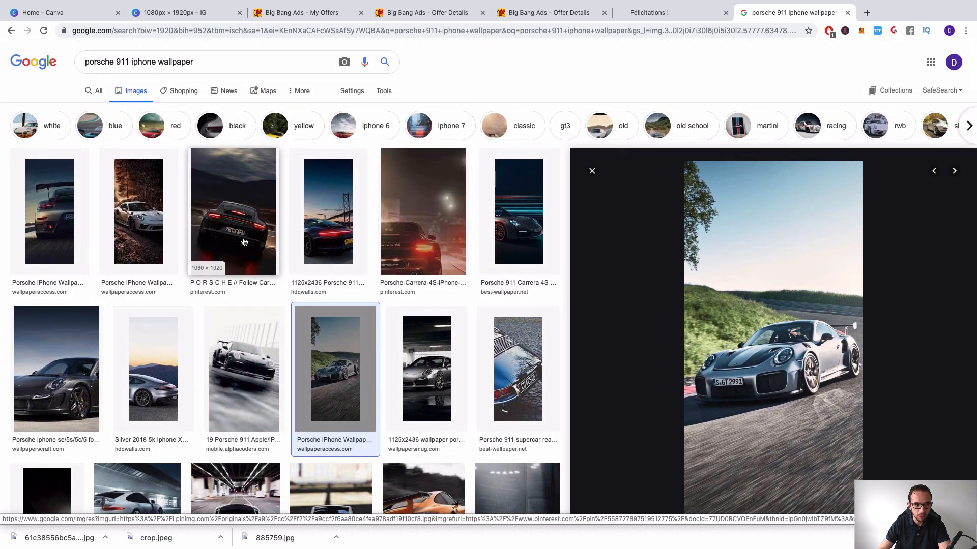
click(244, 241)
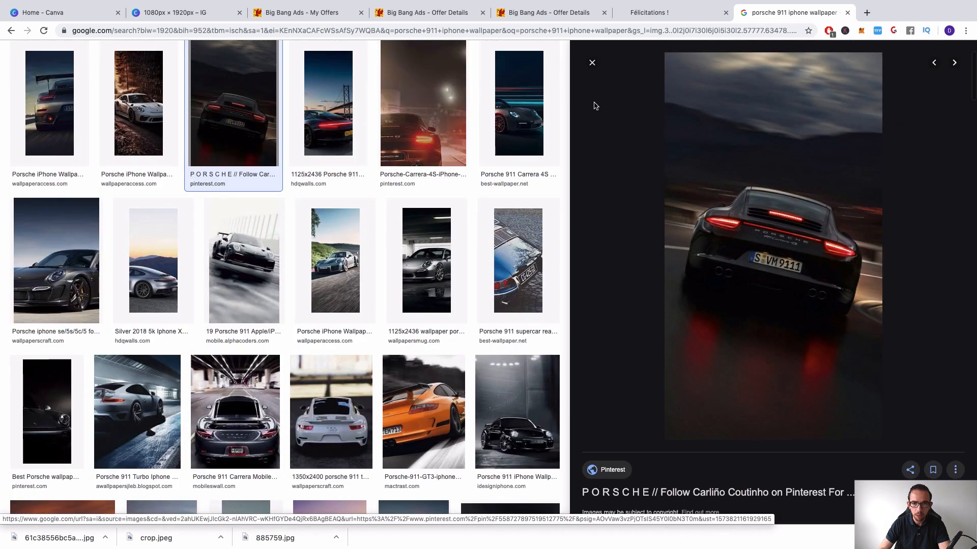
- Switch back to the Canva design and upload the downloaded Porsche wallpaper to the image library
click(66, 13)
click(175, 14)
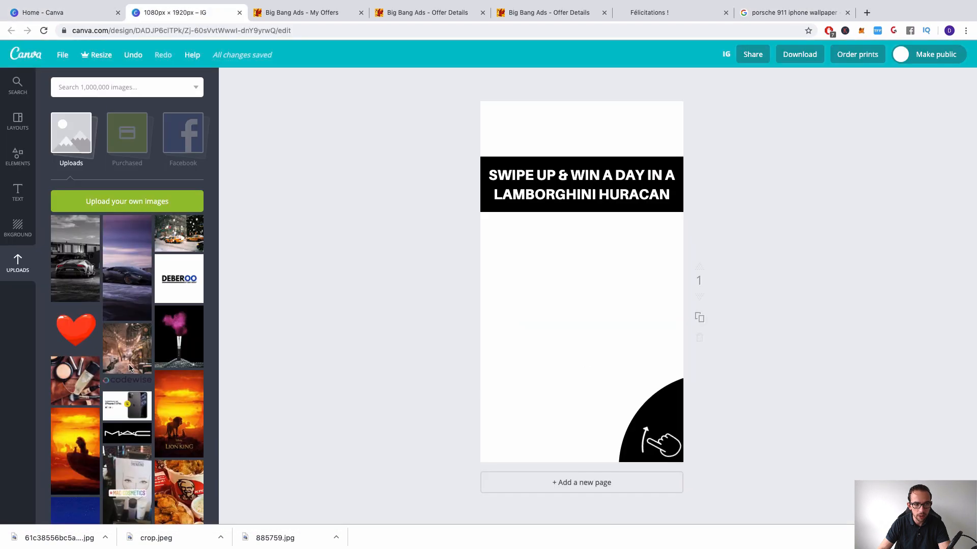
drag(73, 539, 620, 198)
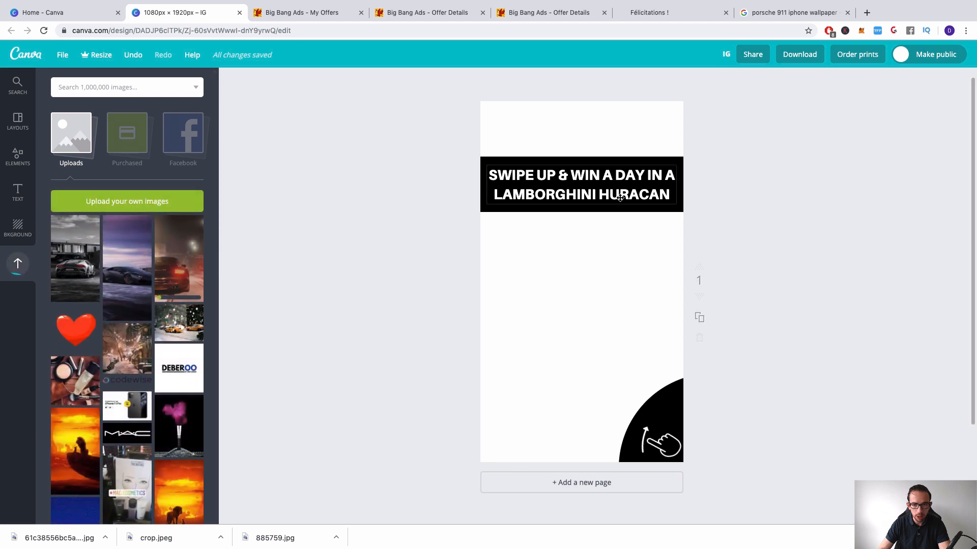
- Replace LAMBORGHINI HURACAN in the banner text with PORSCHE 911
double_click(620, 198)
click(620, 198)
double_click(620, 199)
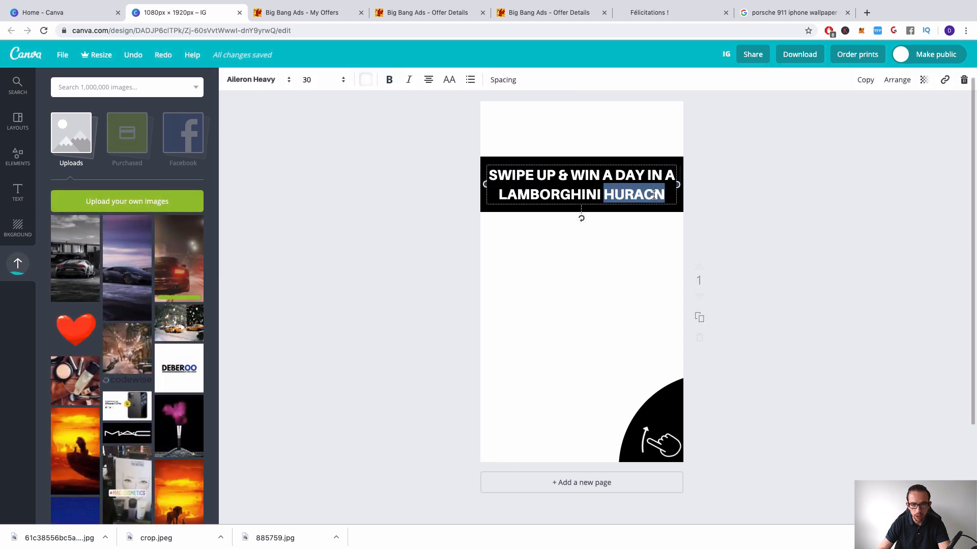
key(BackSpace)
key(BackSpace)
key(BackSpace)
key(BackSpace)
key(BackSpace)
key(BackSpace)
key(BackSpace)
key(BackSpace)
key(BackSpace)
key(BackSpace)
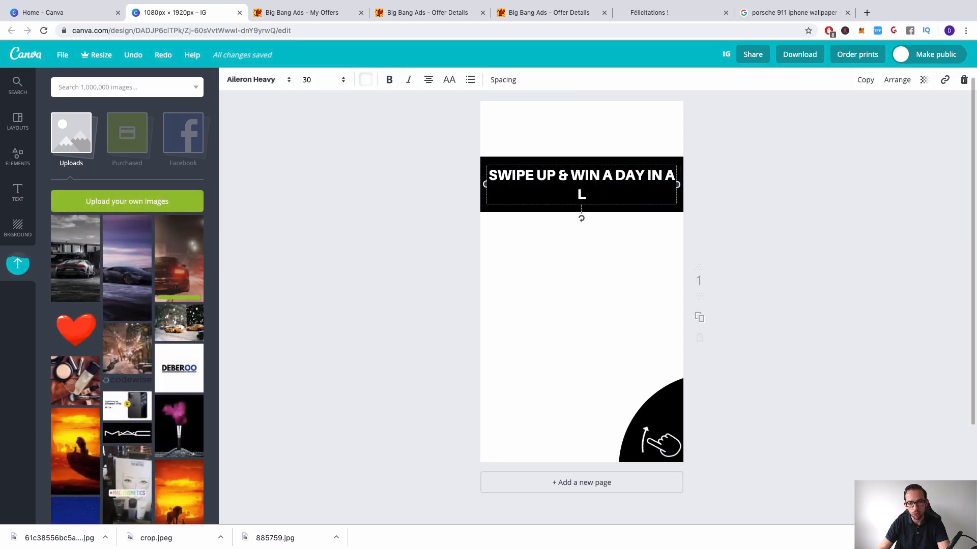
key(BackSpace)
text(P)
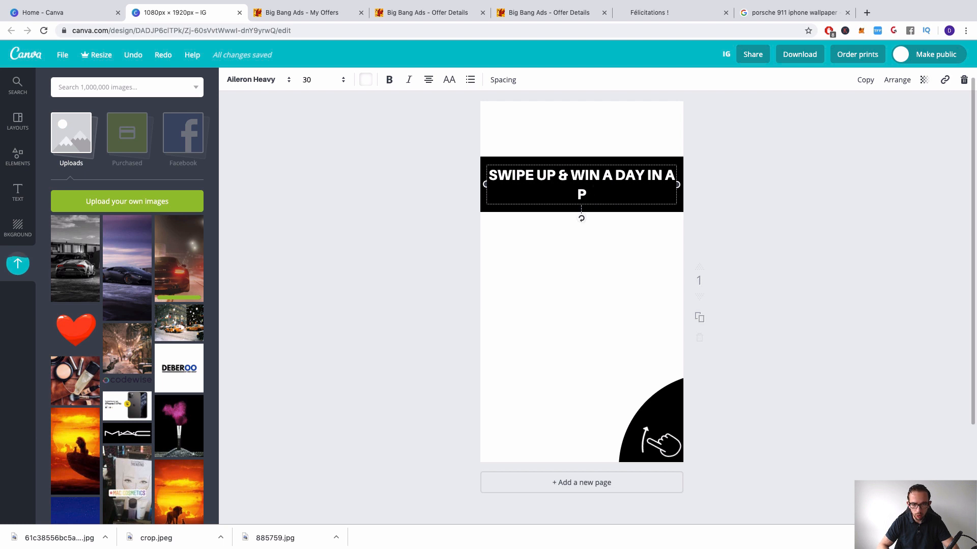
text(ORSCHE 911)
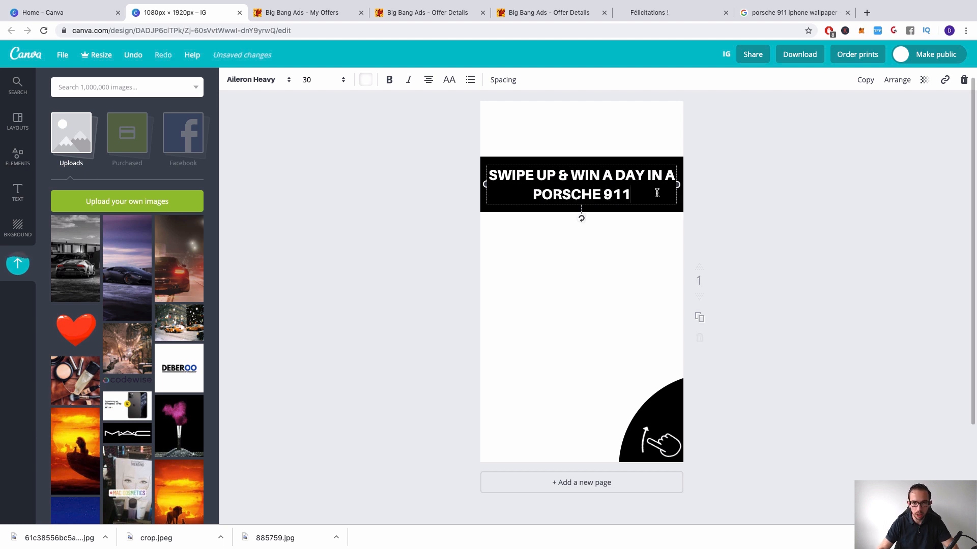
click(748, 210)
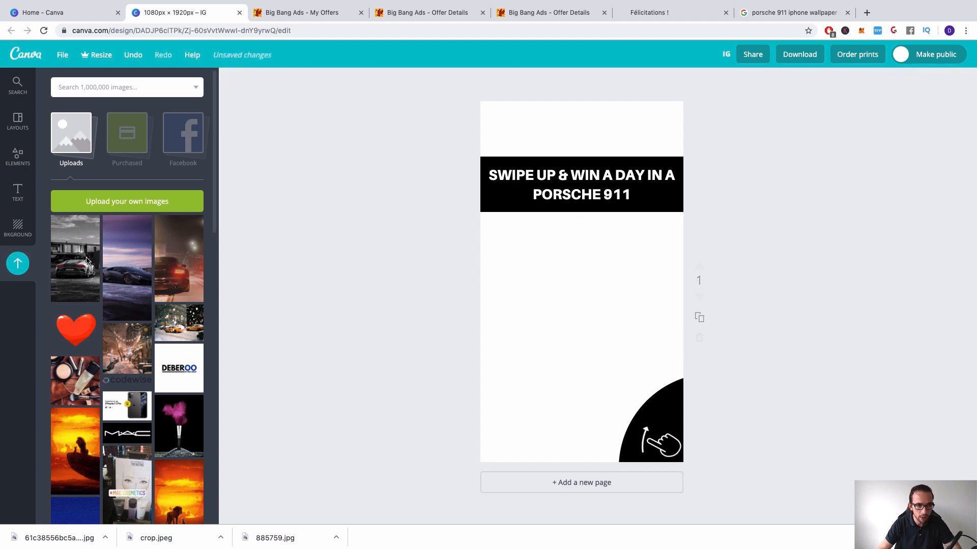
- Add the uploaded Porsche Carrera 4S wallpaper to the page and enlarge it to fill the whole background behind the banner
drag(87, 258, 109, 259)
click(174, 263)
drag(585, 298, 541, 220)
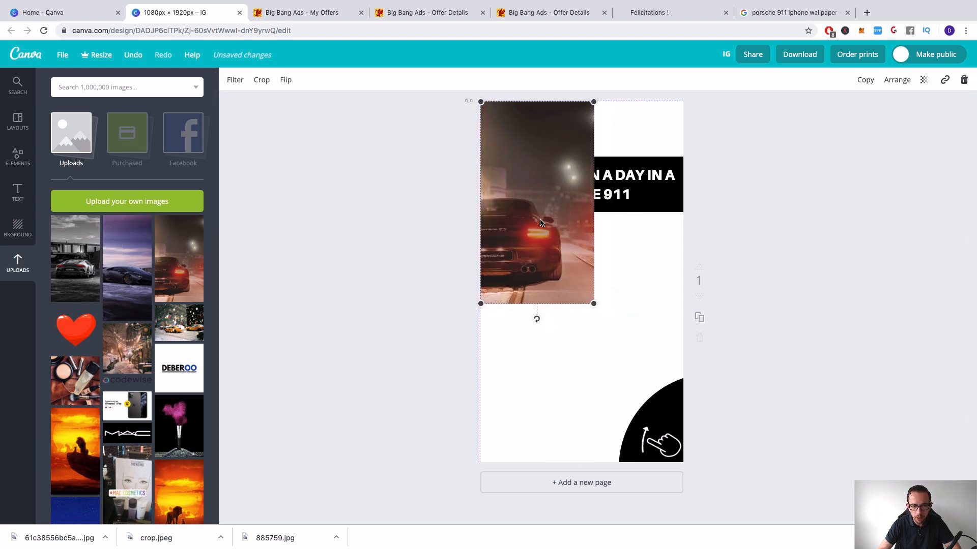
drag(593, 303, 684, 464)
click(796, 270)
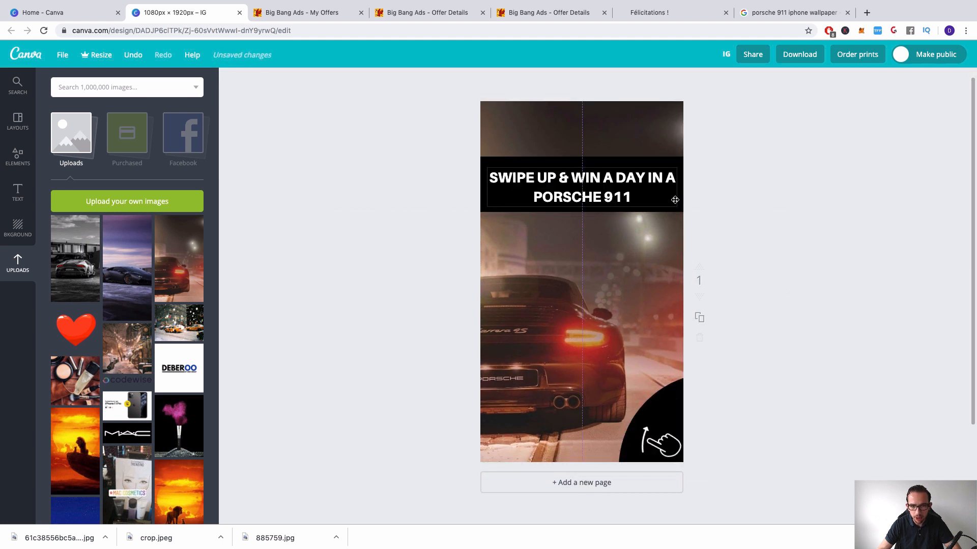
- Move the black banner and its text down to just above the car, and set the whole text to font size 36
drag(633, 192, 634, 229)
drag(643, 176, 643, 212)
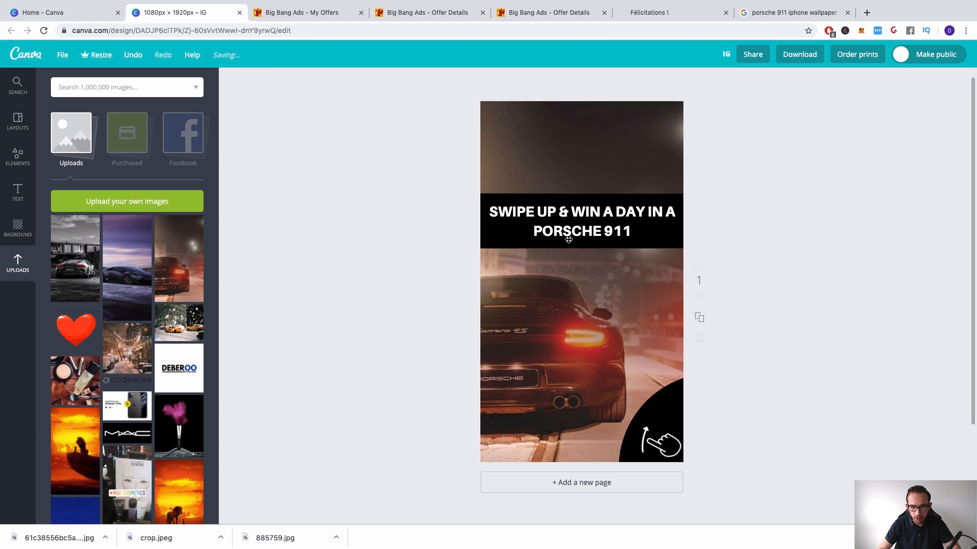
double_click(584, 220)
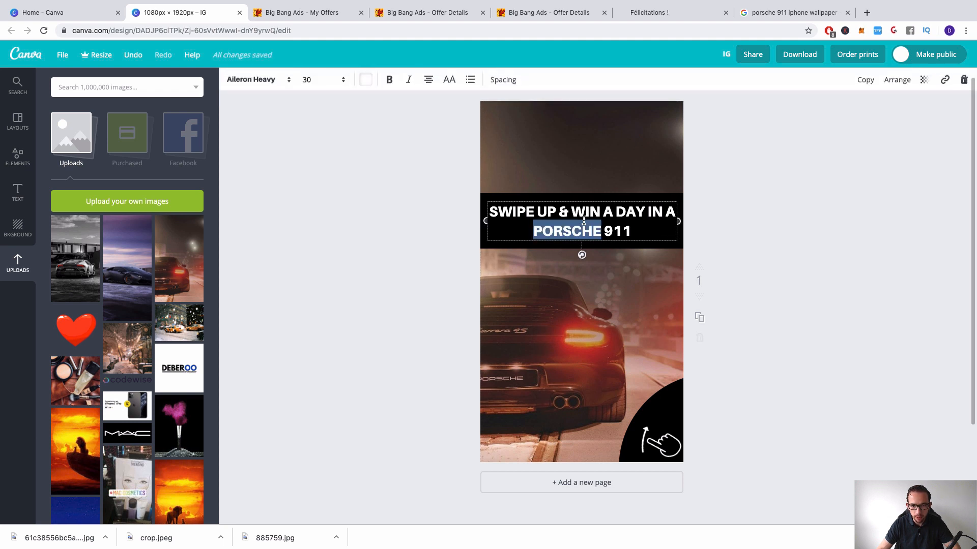
drag(633, 231, 492, 211)
click(309, 79)
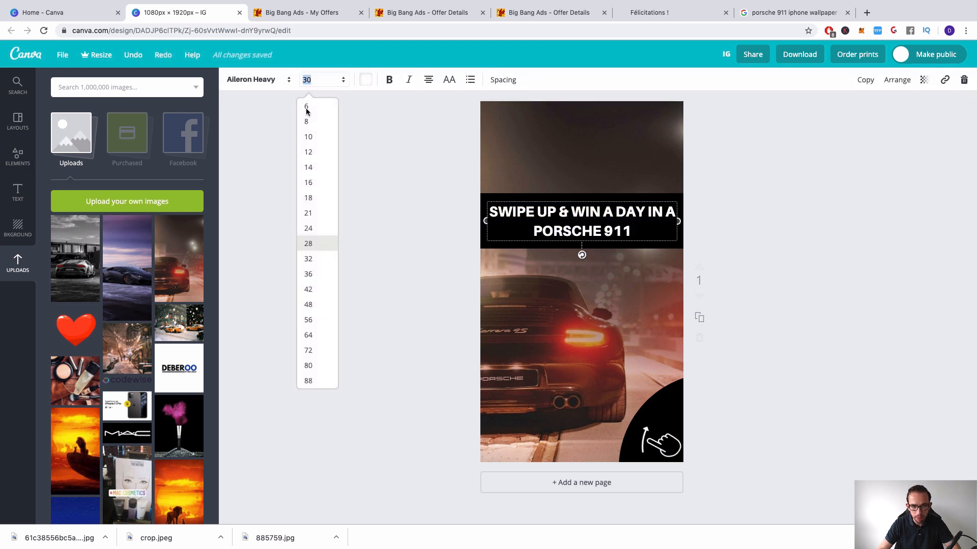
click(312, 276)
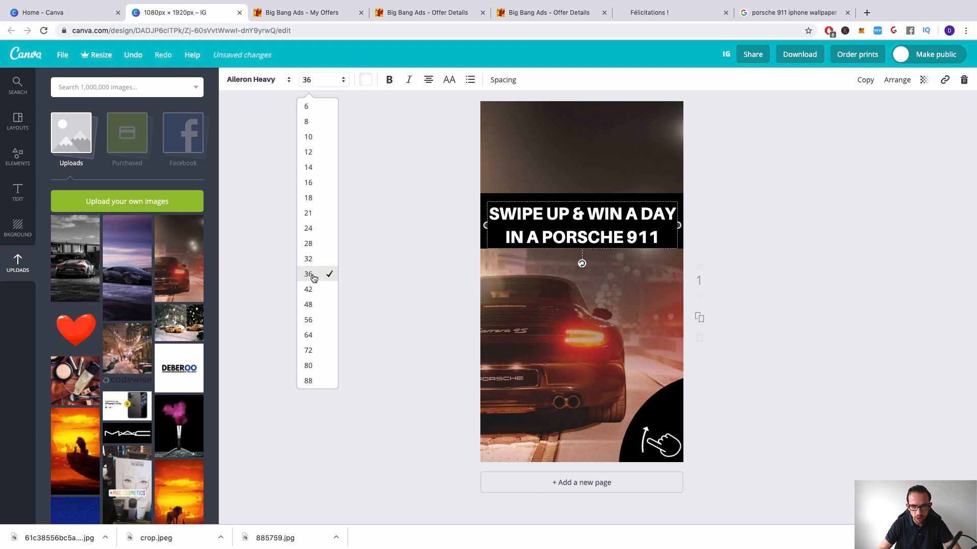
click(683, 233)
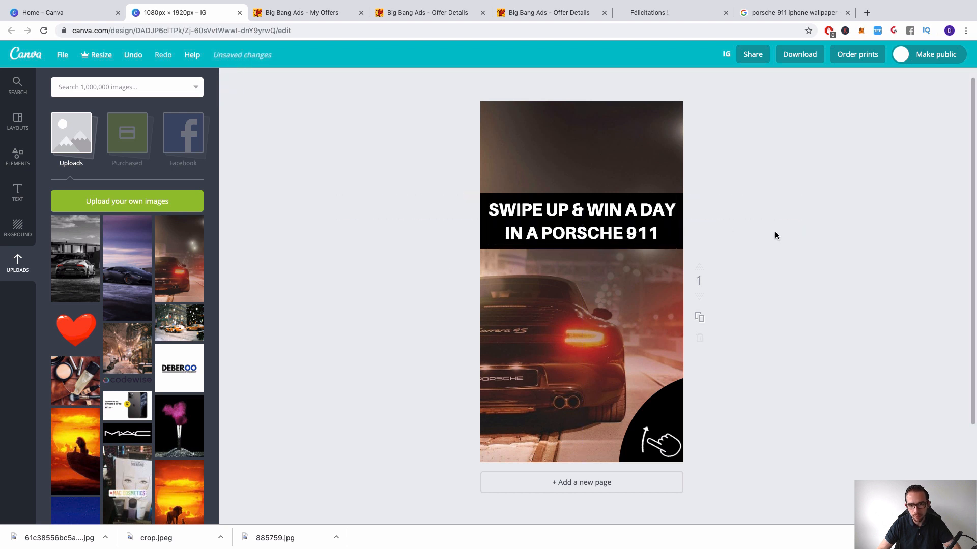
- Remove the Porsche Carrera 4S wallpaper from the page and open the light-blue Porsche 911 GT3 RS image in the Google wallpaper results
click(558, 324)
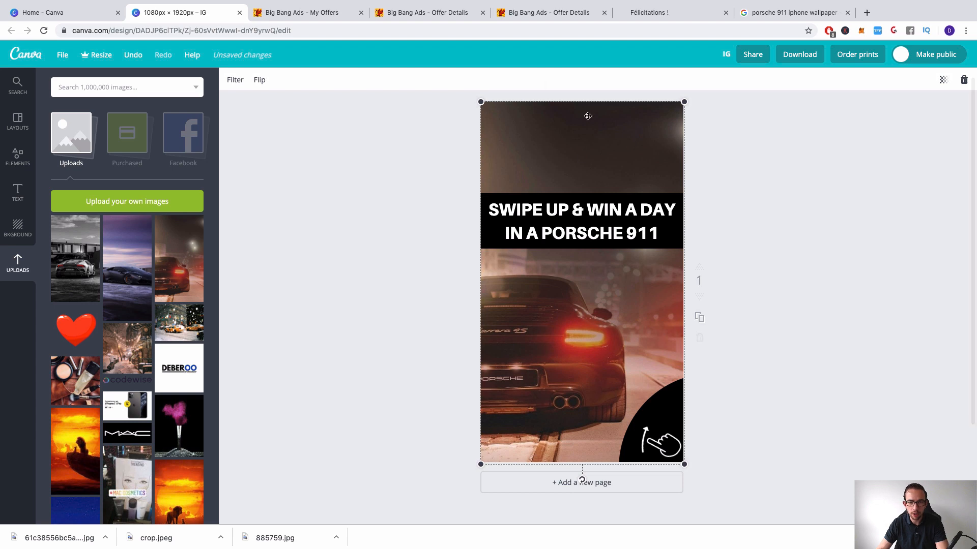
key(Delete)
click(794, 13)
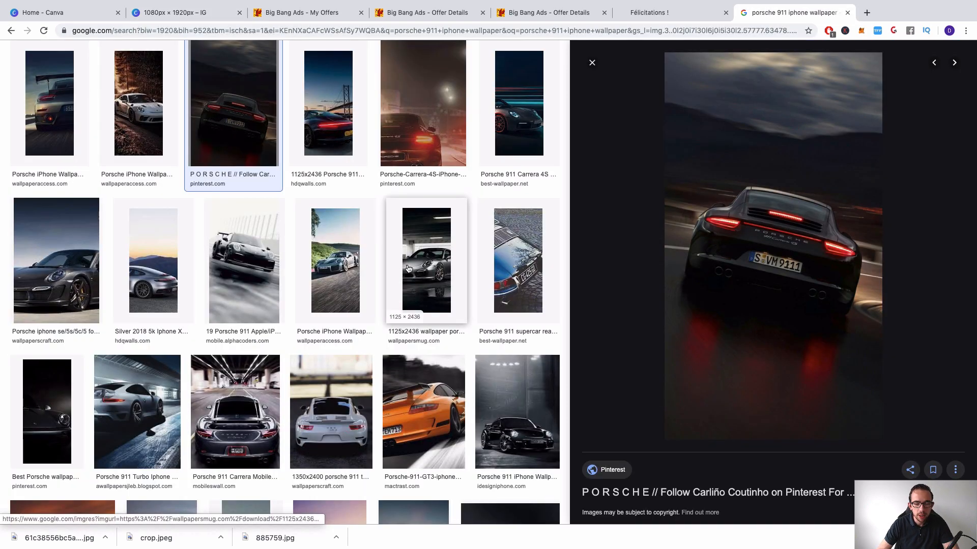
scroll(425, 279, down, 8)
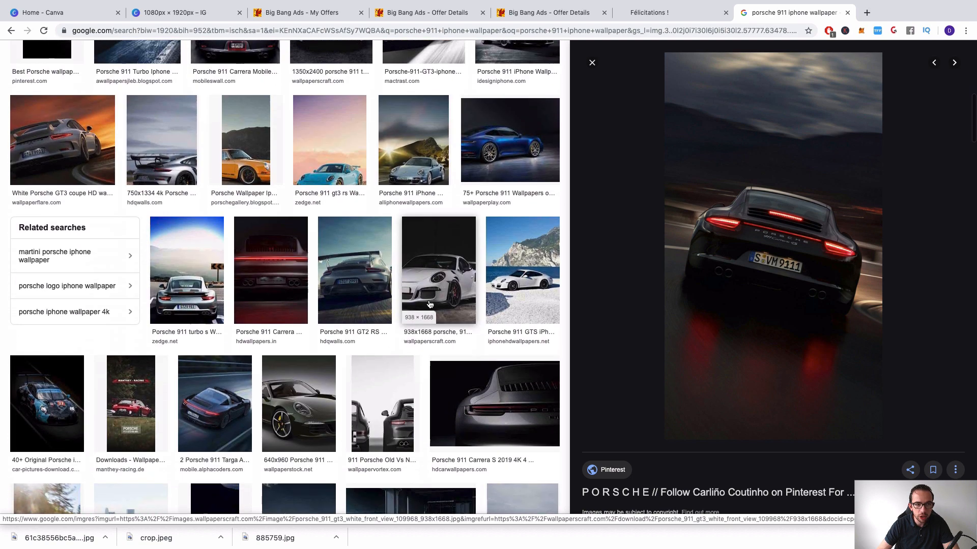
click(346, 153)
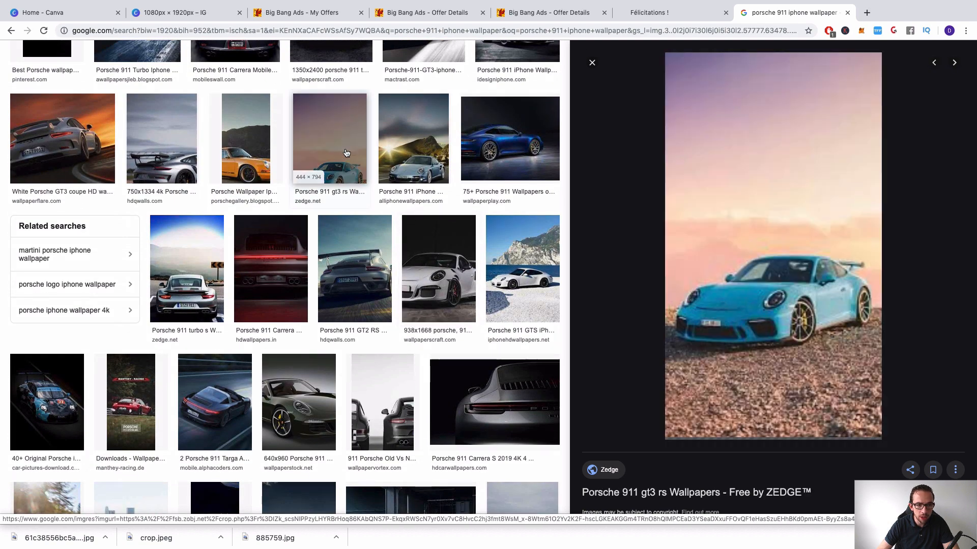
- Save the light-blue Porsche wallpaper to the computer and upload it to the Canva design's image library
right_click(781, 277)
click(842, 369)
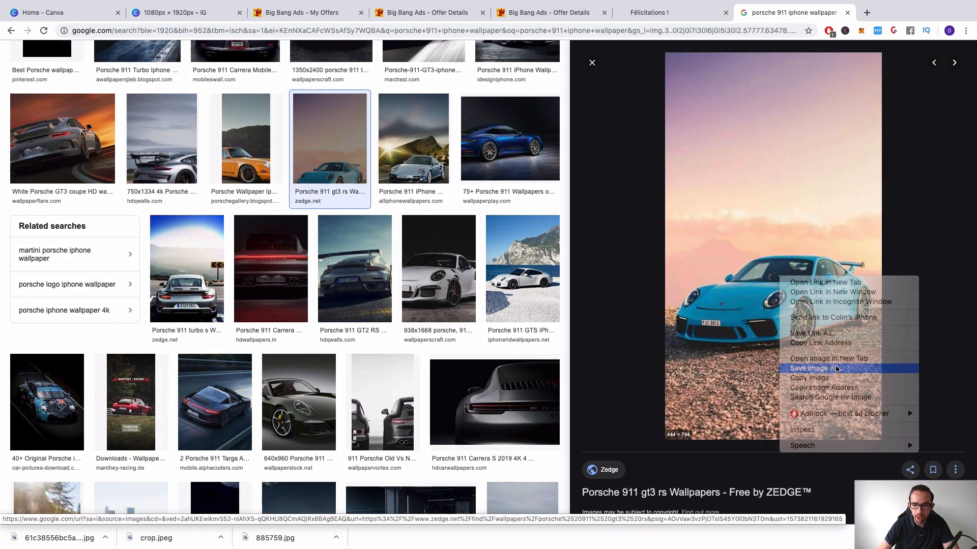
click(555, 99)
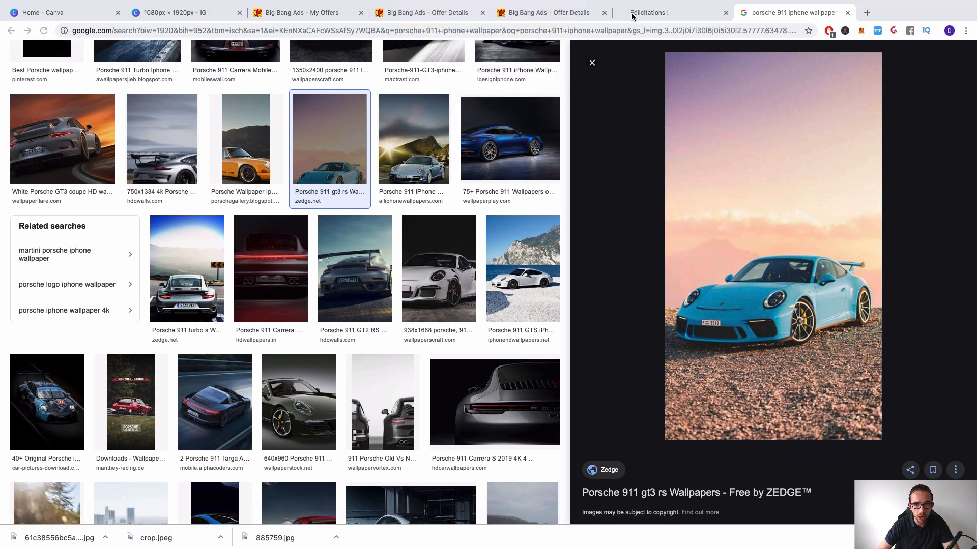
click(183, 12)
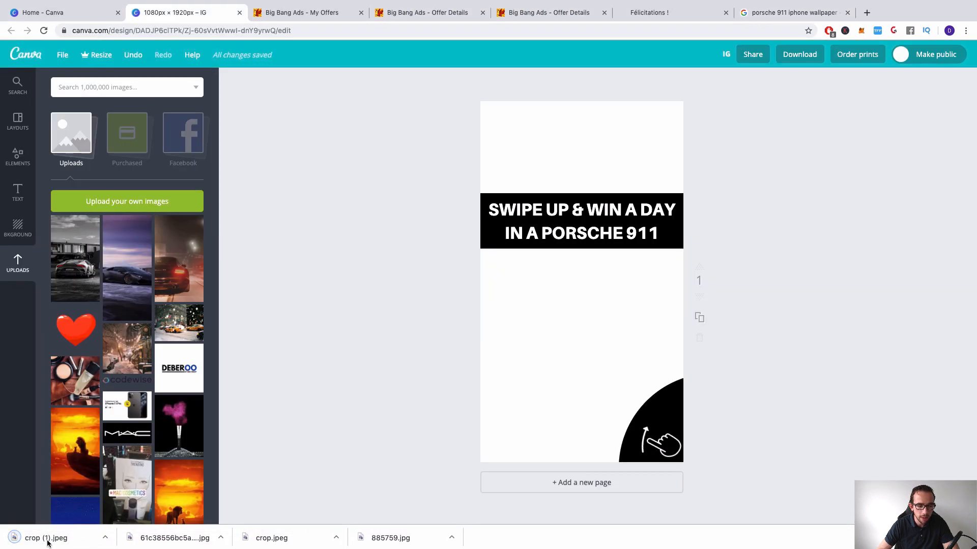
drag(46, 538, 54, 246)
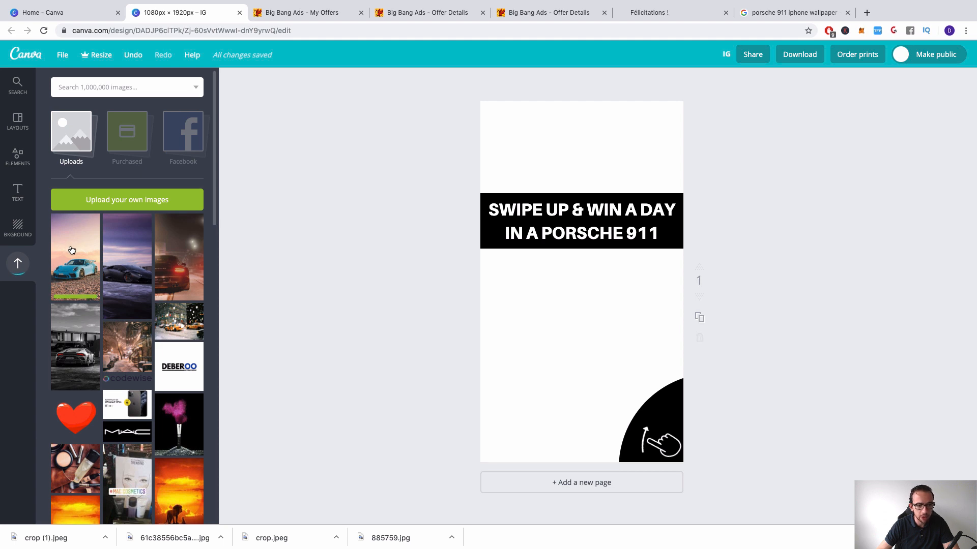
click(75, 360)
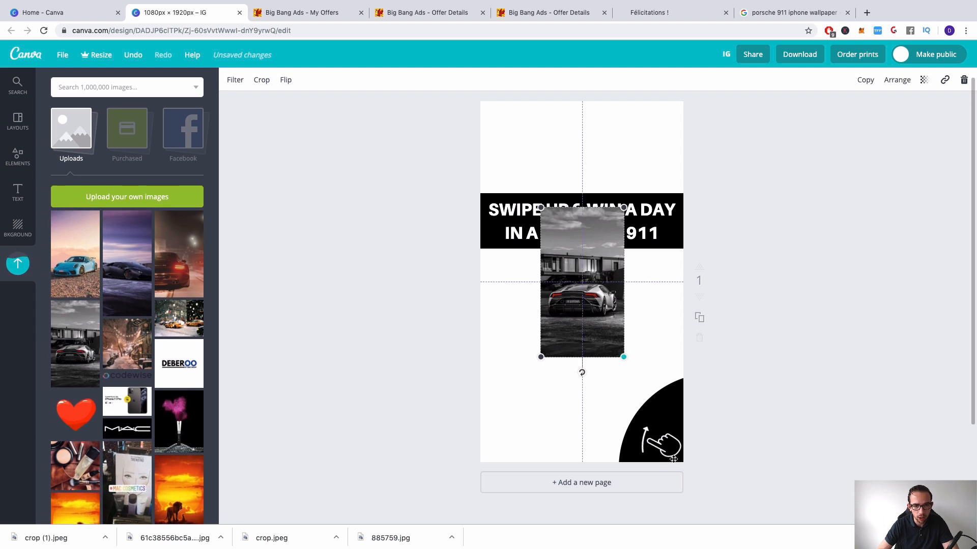
drag(624, 356, 677, 461)
key(Delete)
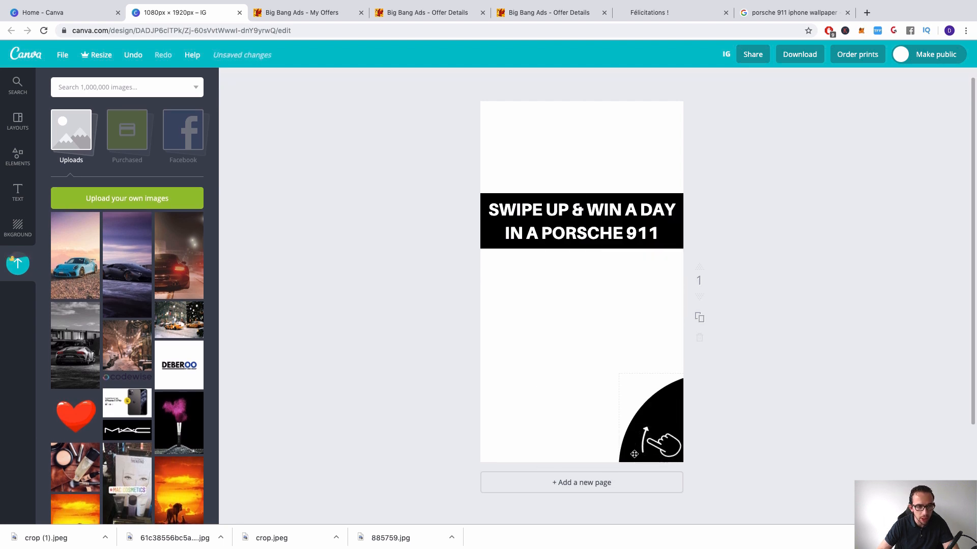
- Add the uploaded light-blue Porsche wallpaper to the page and enlarge it to fill the whole background behind the banner
click(56, 292)
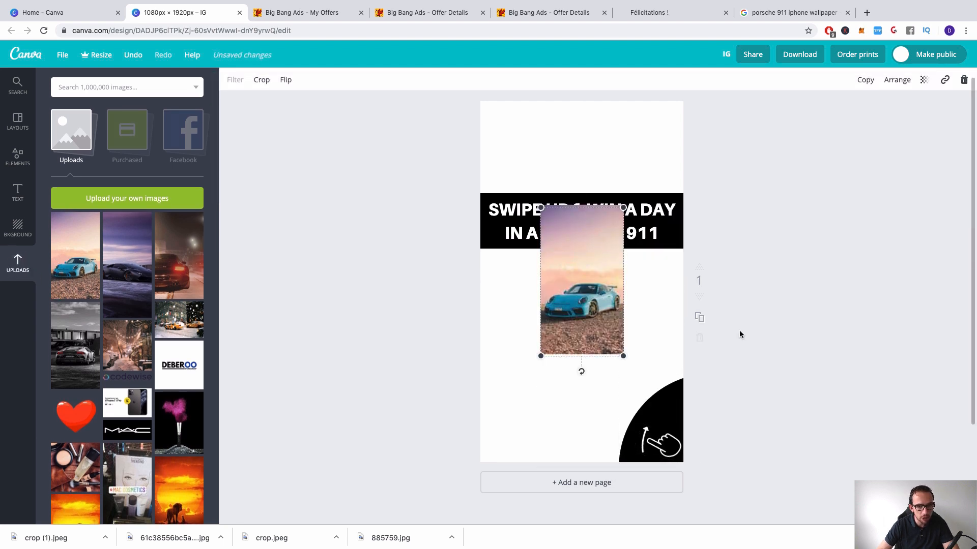
drag(599, 330, 700, 462)
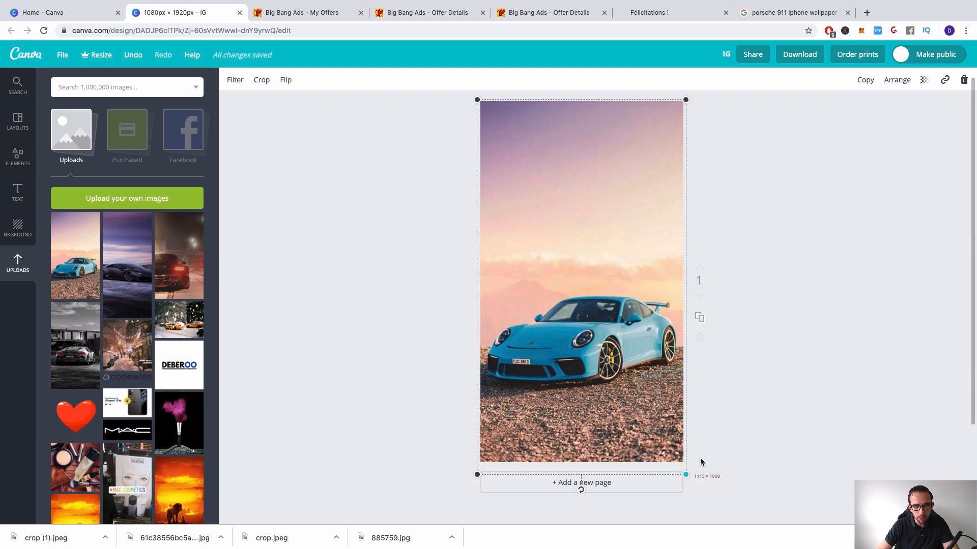
click(772, 392)
- Adjust the black corner circle and the white swipe-up hand icon so that they take up more of the page's corner
mouse_move(671, 406)
mouse_down()
mouse_move(626, 410)
mouse_move(660, 401)
mouse_up()
click(660, 440)
click(663, 398)
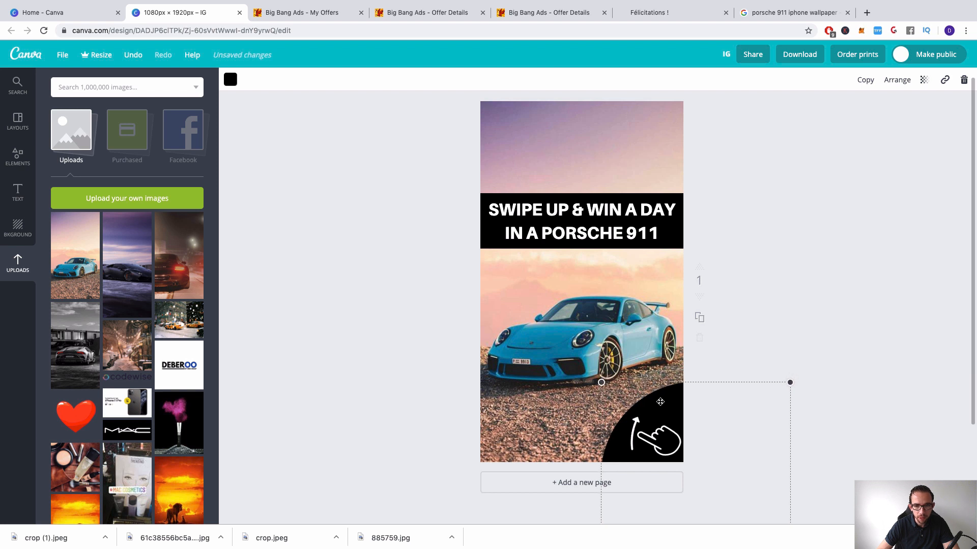
- Try pink, purple, blue and green from the default palette as the corner circle's colour
click(231, 80)
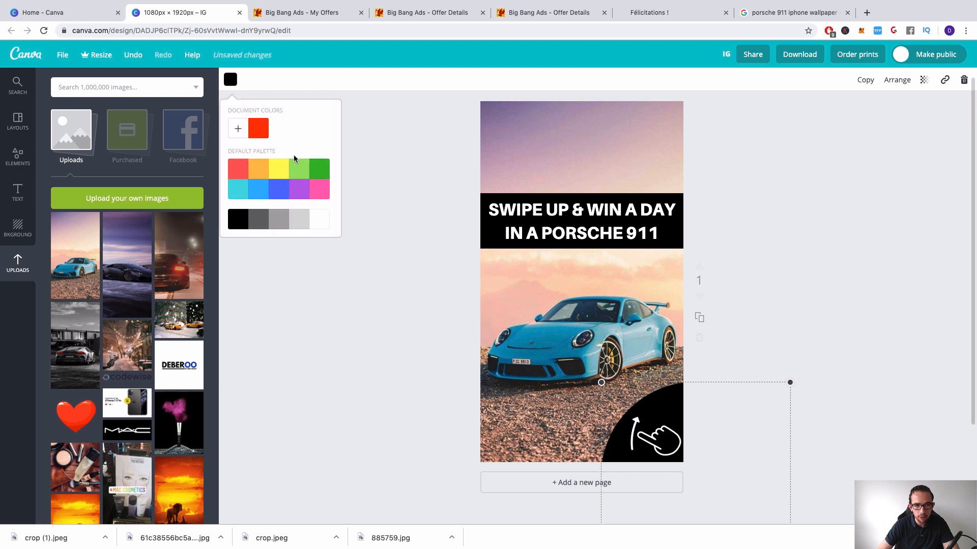
click(319, 190)
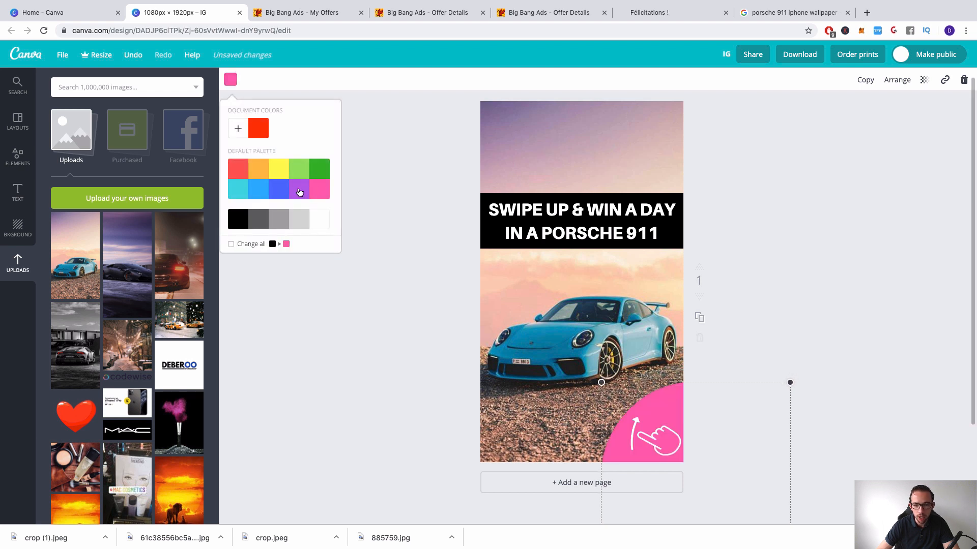
click(300, 192)
click(279, 189)
click(298, 187)
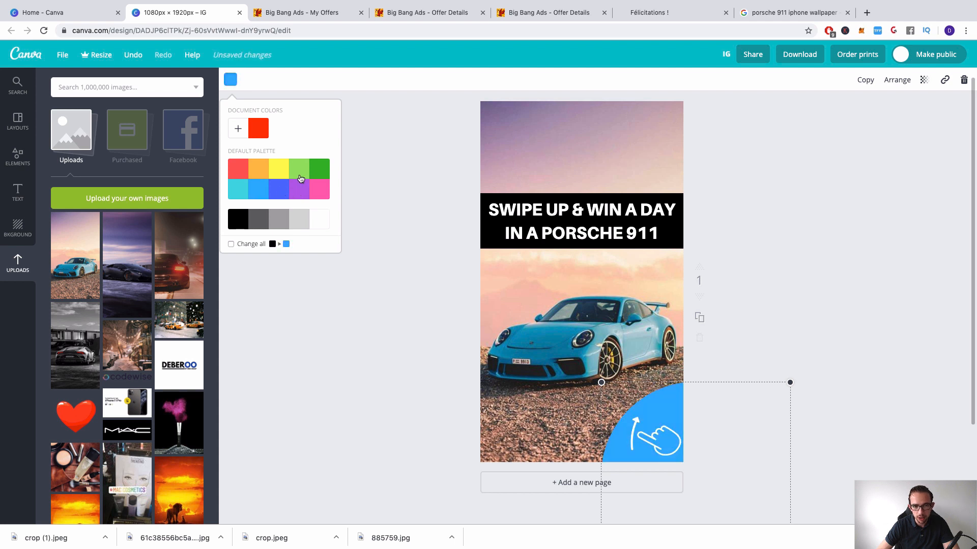
click(299, 178)
click(326, 177)
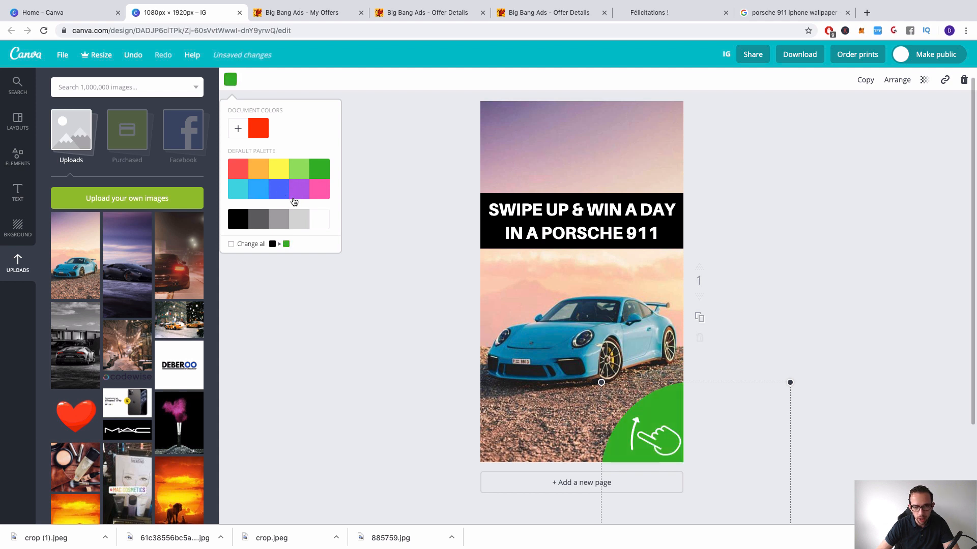
- Colour the corner circle turquoise and adjust it to a custom light blue, 47c6e6, that matches the car
click(235, 196)
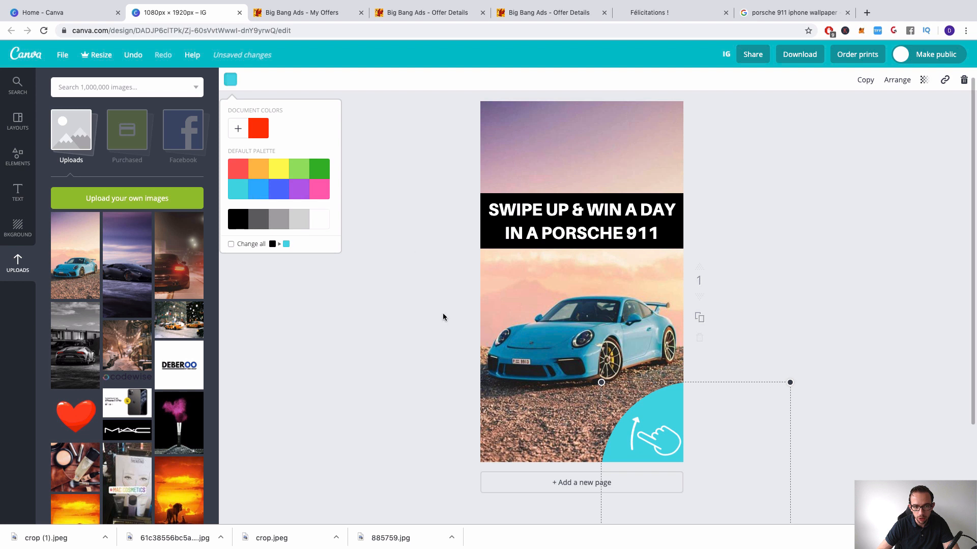
click(242, 133)
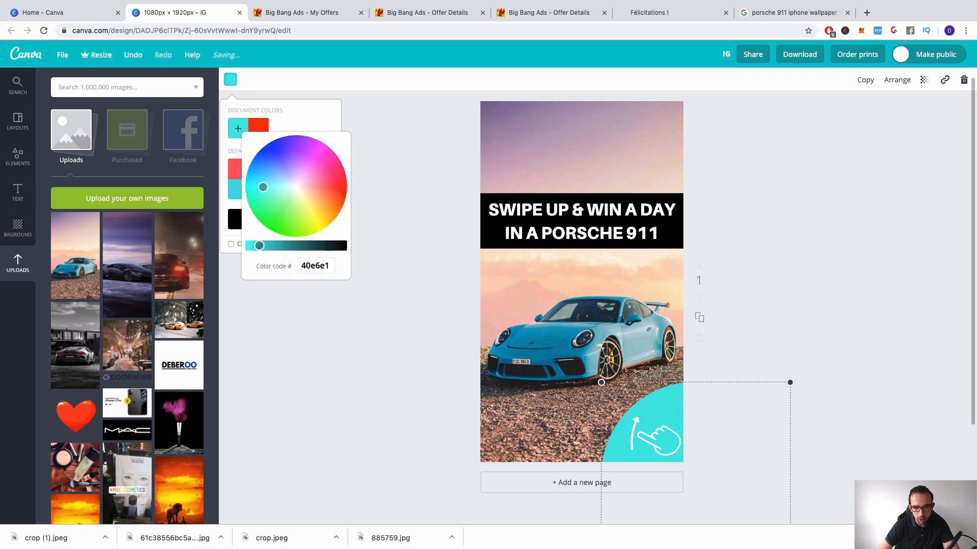
drag(255, 190, 262, 176)
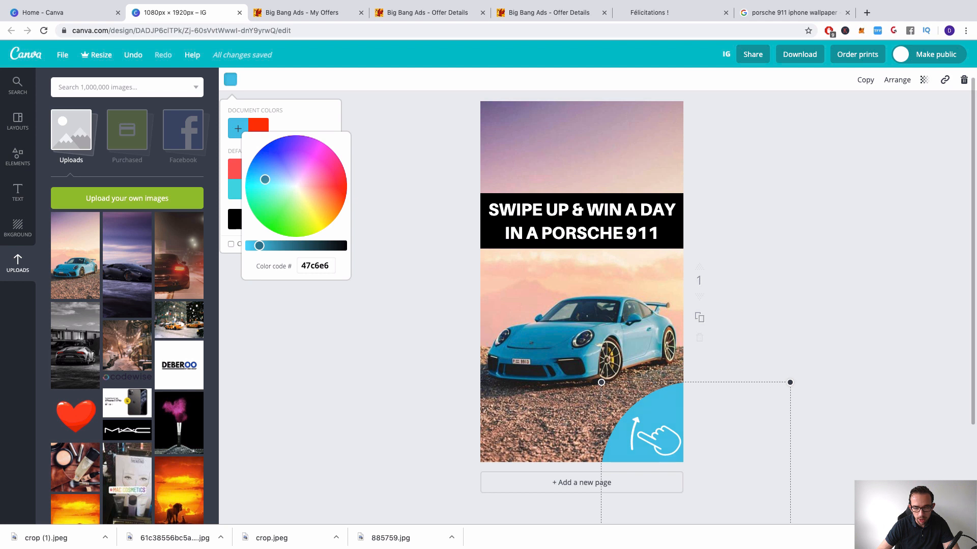
- Try to darken the swipe-up hand icon by setting its filter brightness to -100 and contrast to +100
click(665, 440)
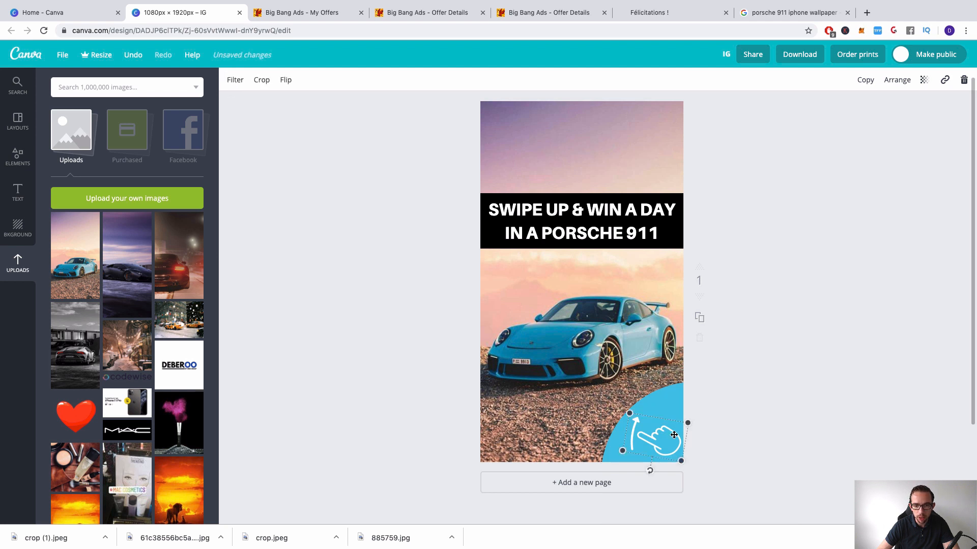
click(236, 81)
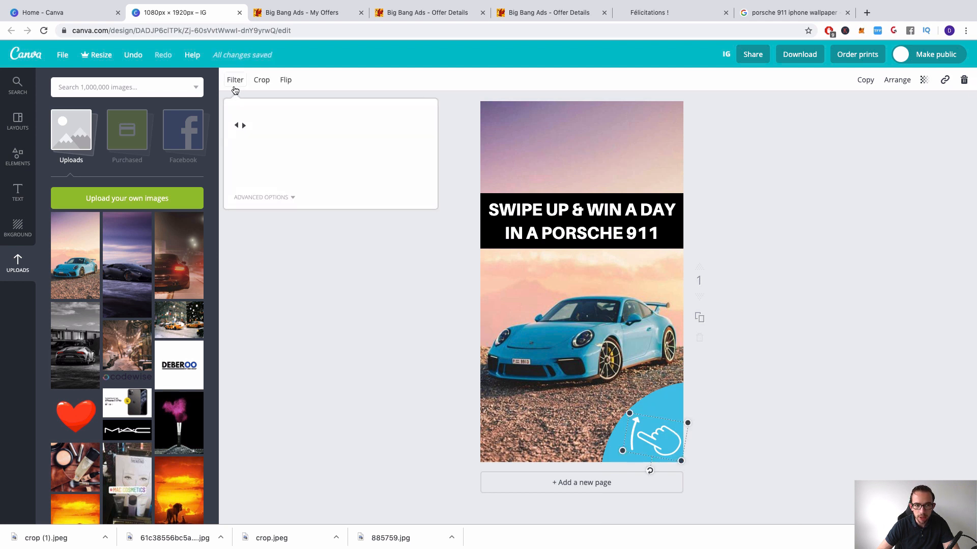
drag(341, 161, 249, 164)
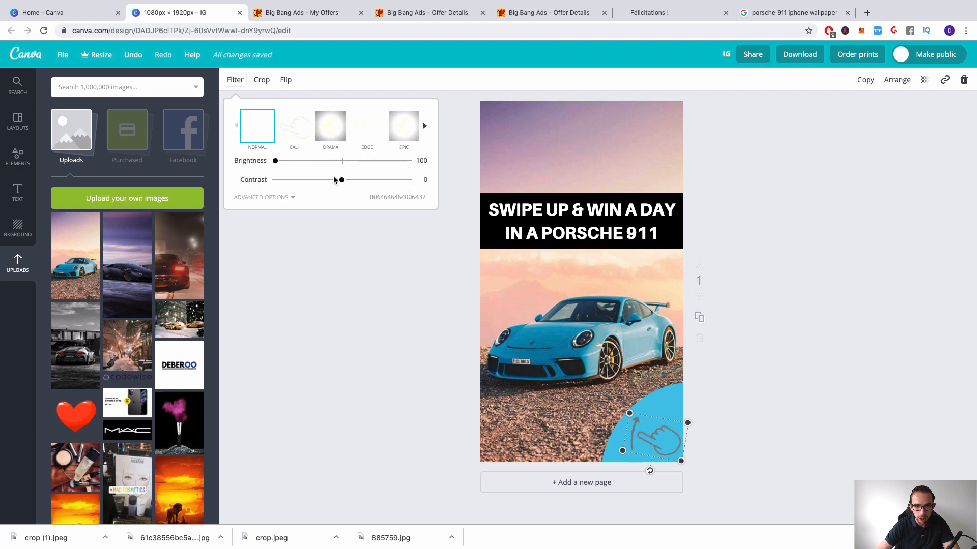
drag(340, 181, 414, 181)
drag(302, 163, 275, 161)
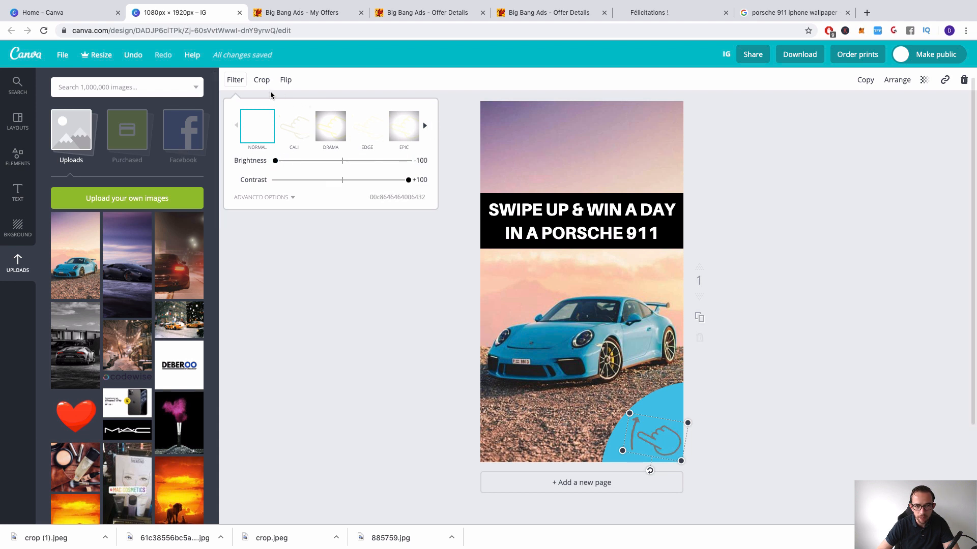
click(820, 236)
- Undo the hand icon's filter adjustments and all the colour changes of the corner circle
key(ctrl+z)
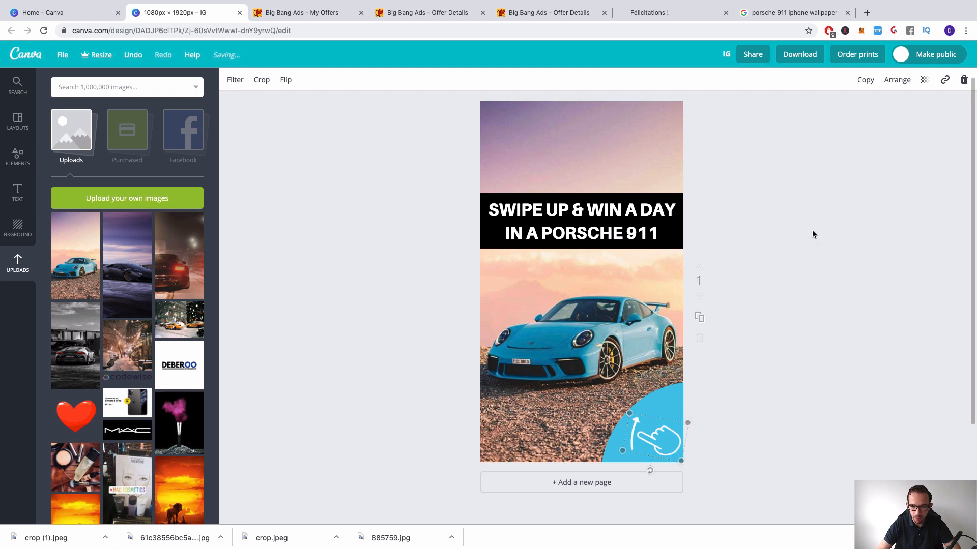
key(ctrl+z)
key(ctrl+z)
key(ctrl+z)
key(ctrl+z)
key(ctrl+z)
key(ctrl+z)
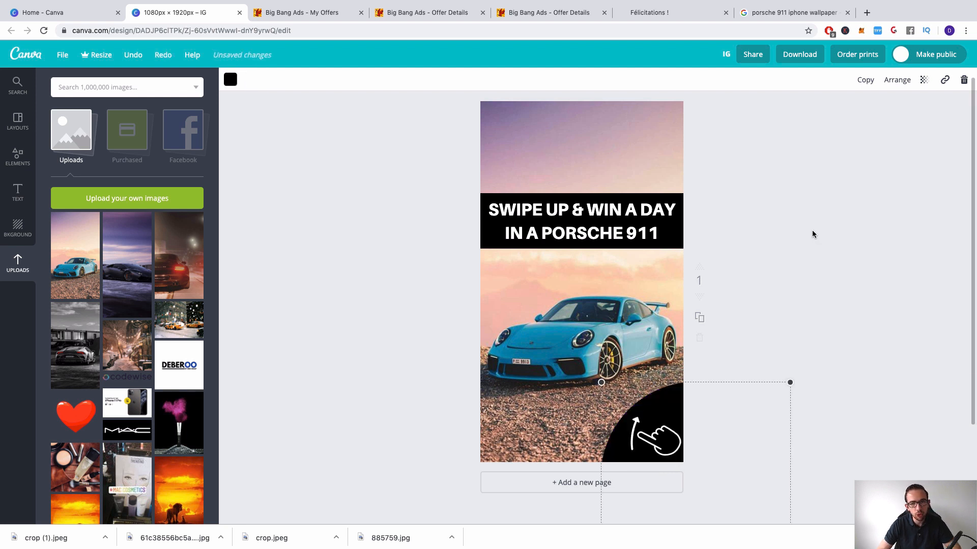
click(809, 232)
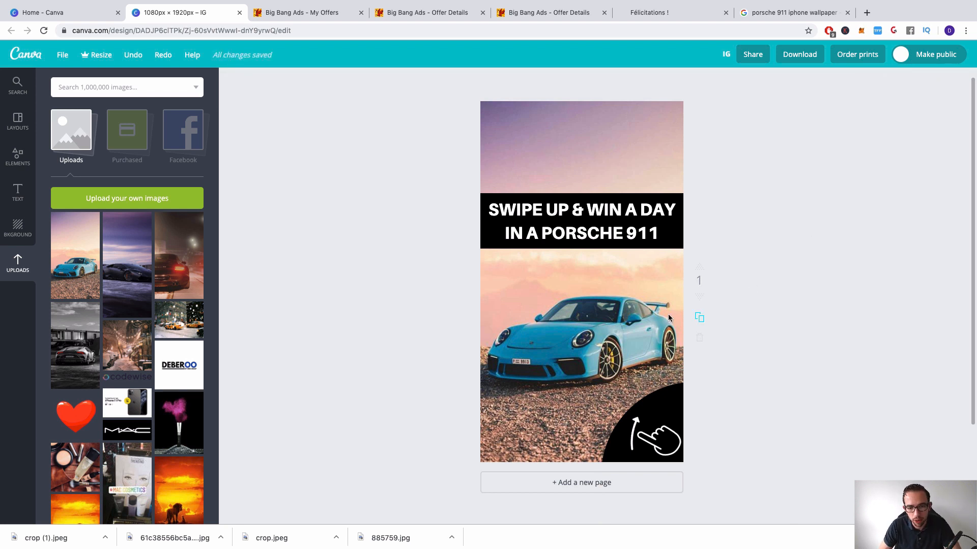
- Remove the light-blue Porsche wallpaper from the page, and close the French car sweepstakes page and the wallpaper search
click(639, 318)
key(Delete)
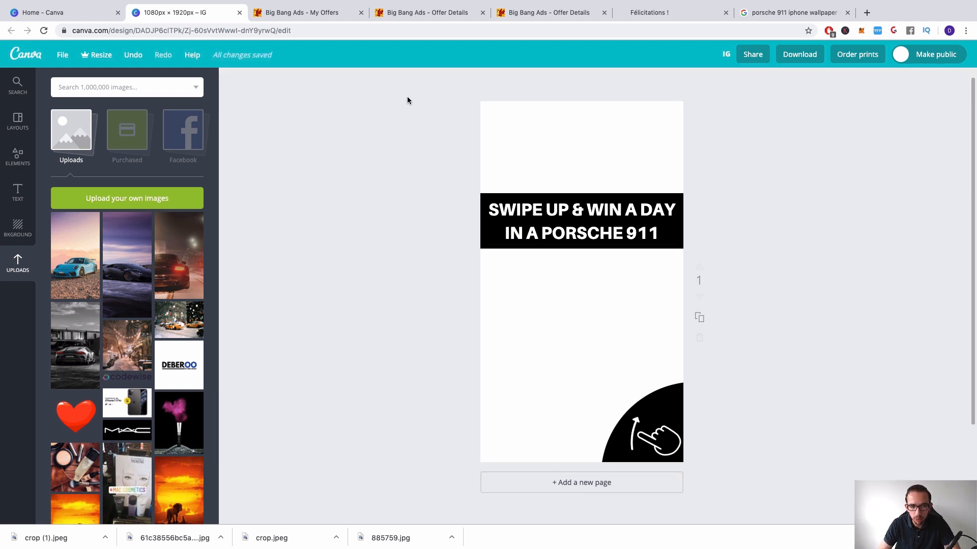
click(672, 12)
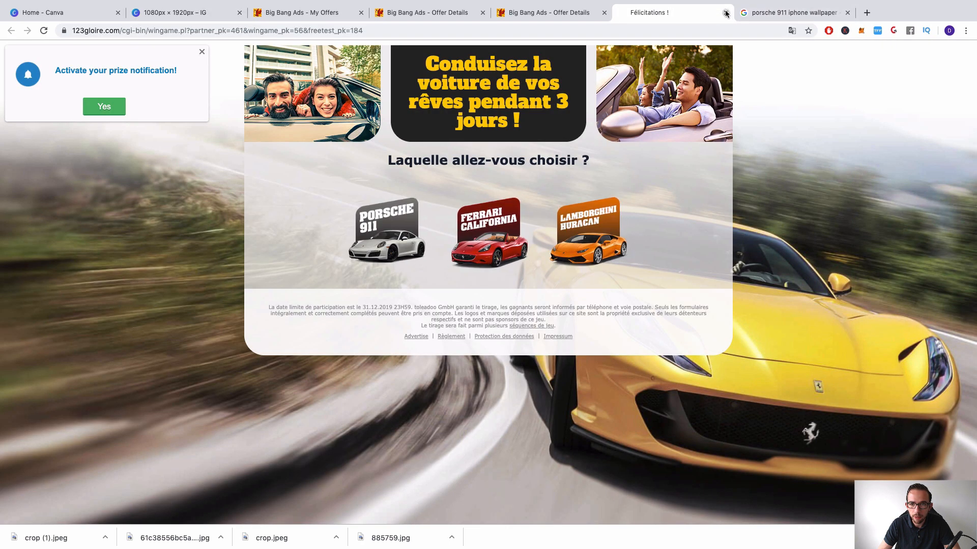
click(726, 12)
click(726, 13)
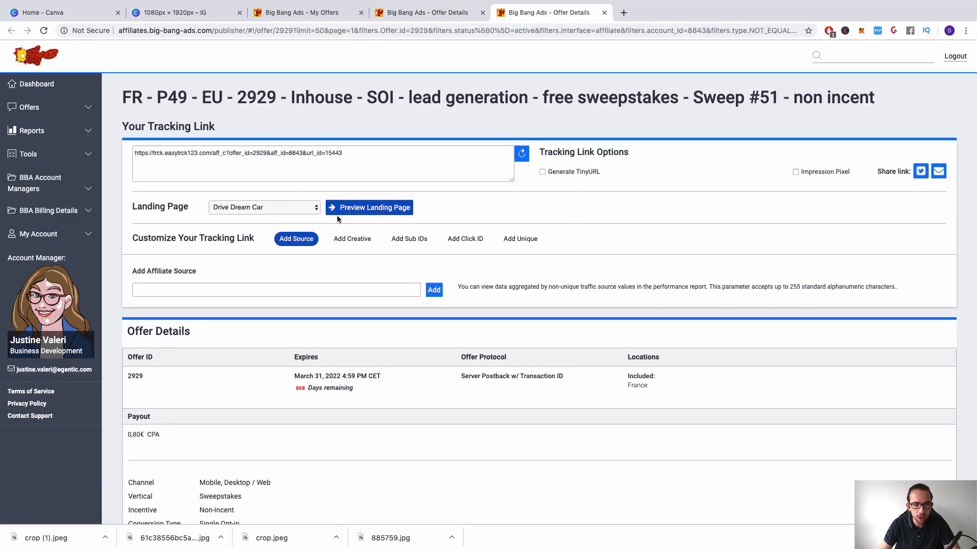
- Review the landing page options of offer 2929 and the list of live offers, and return to the details of offer 2766
click(269, 214)
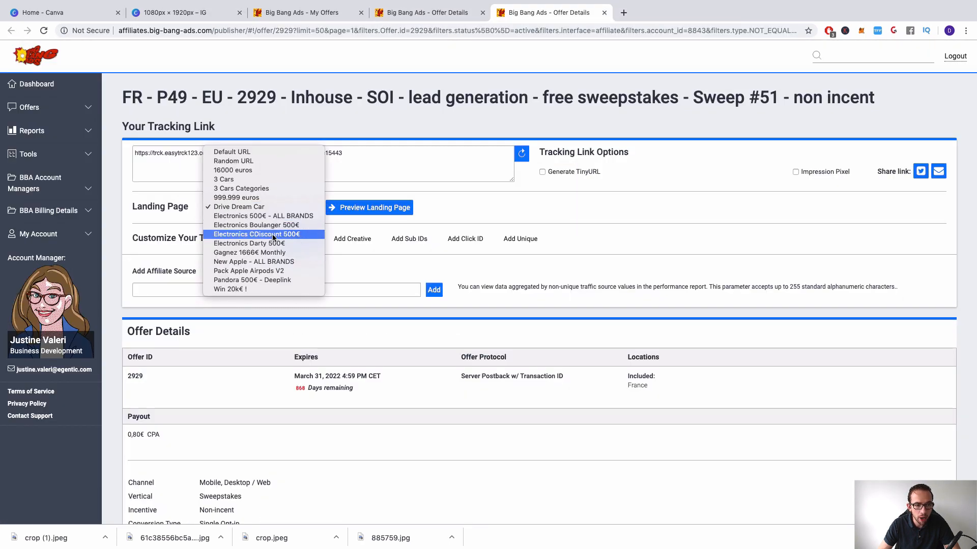
click(409, 15)
click(412, 15)
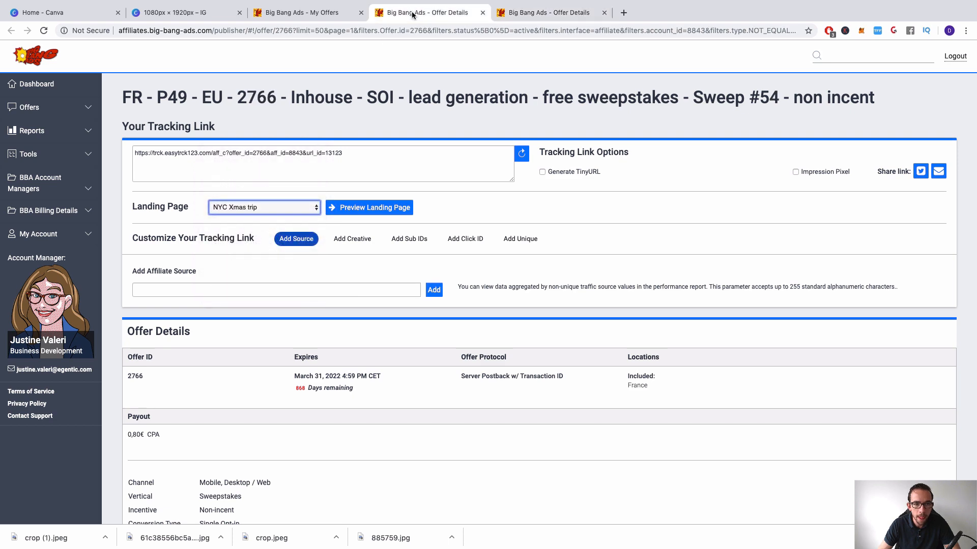
click(320, 15)
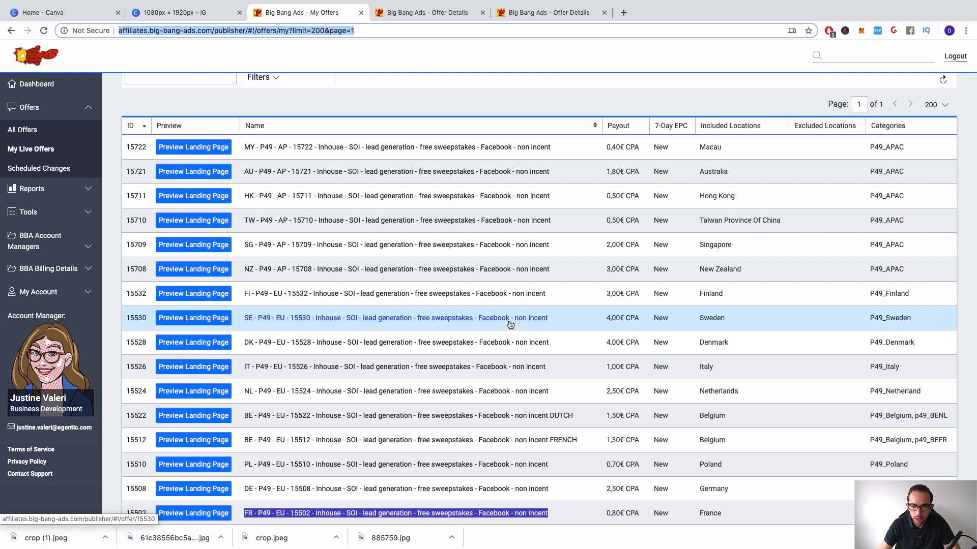
scroll(510, 325, up, 2)
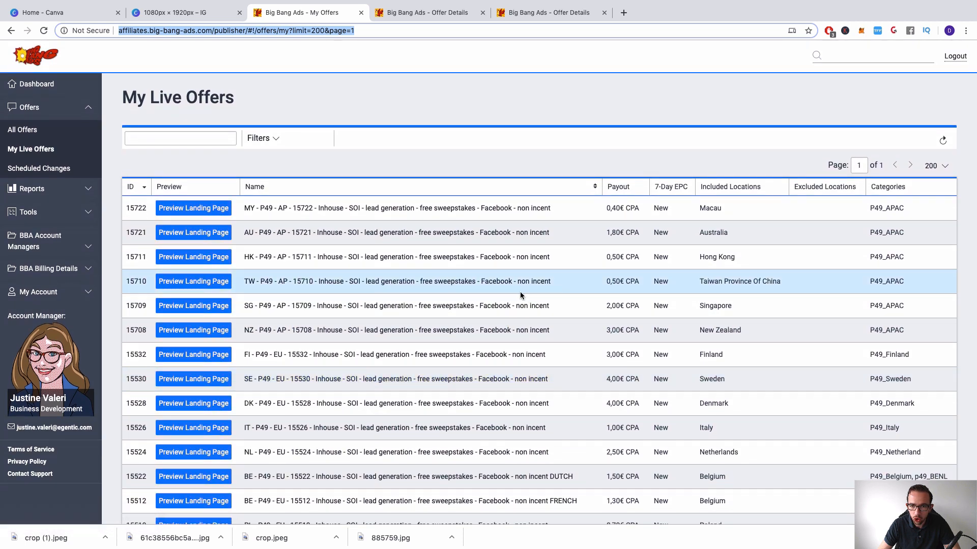
click(432, 13)
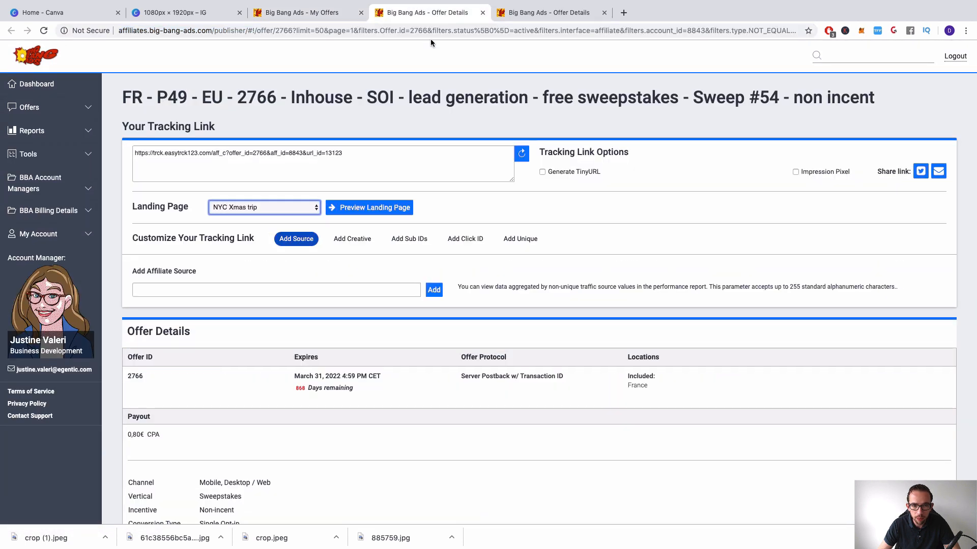
- Preview the Laponie landing page of offer 2766, then close the preview
click(288, 206)
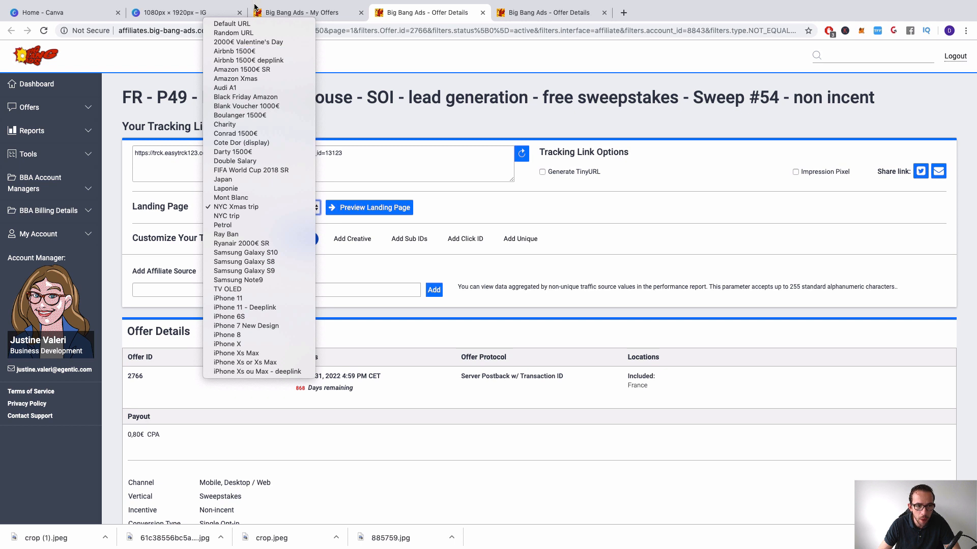
click(258, 188)
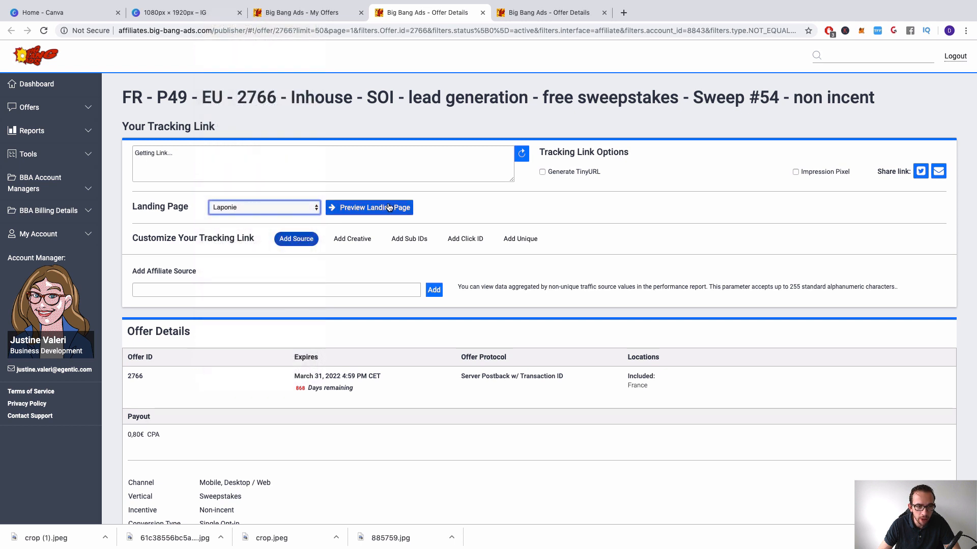
click(389, 207)
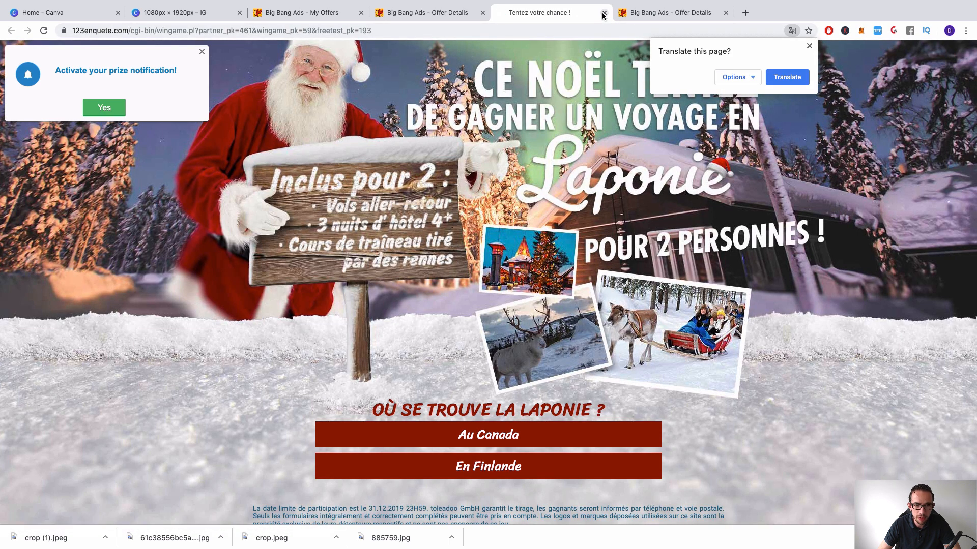
click(604, 14)
click(603, 14)
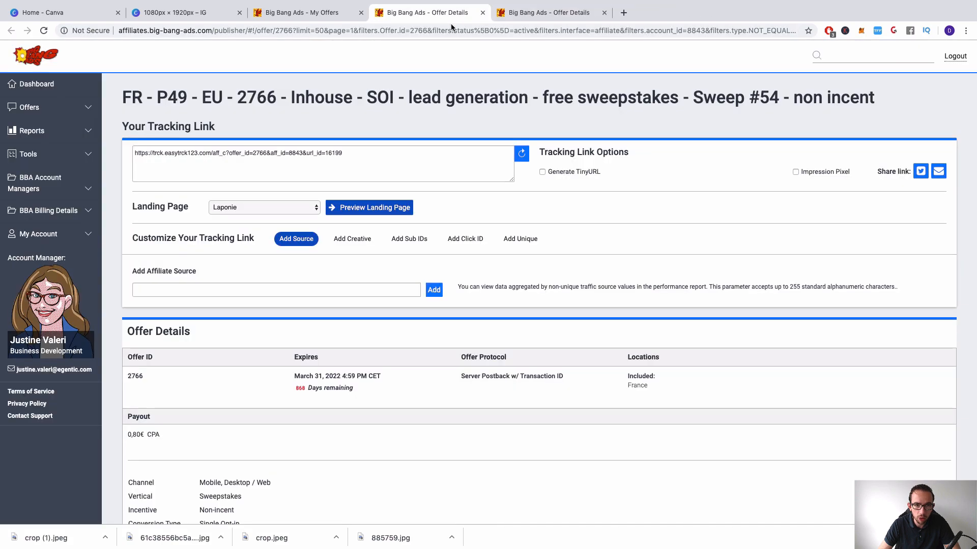
- Select the Japan landing page for offer 2766, preview it, and close the preview and the other offer details page
click(289, 213)
click(287, 197)
click(370, 208)
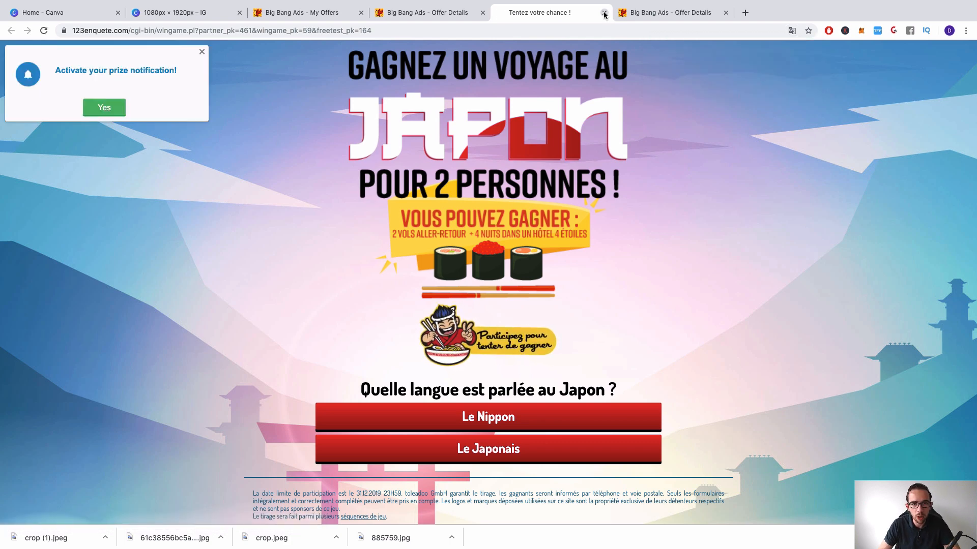
click(604, 14)
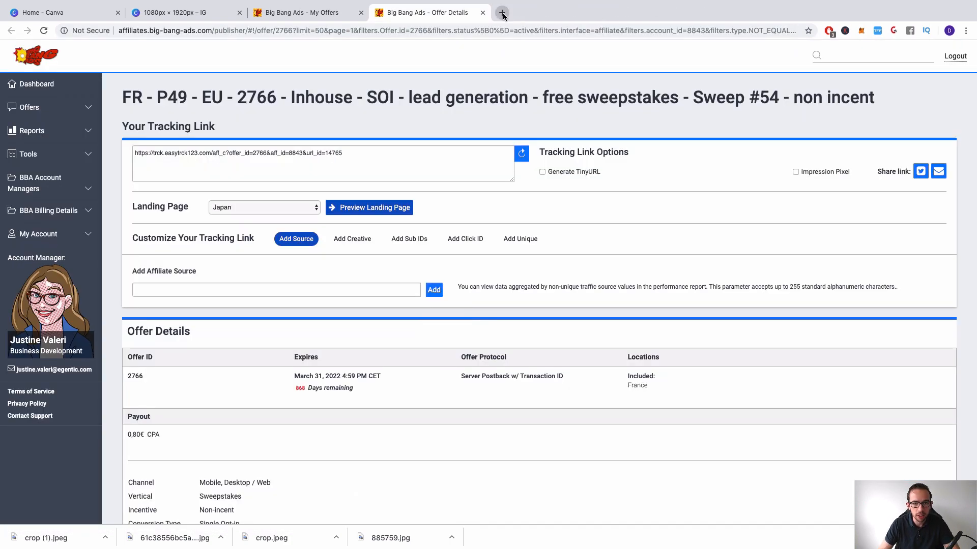
- Open Google in a new browser tab and run an image search for "japan phone background"
click(502, 12)
text(google)
key(Return)
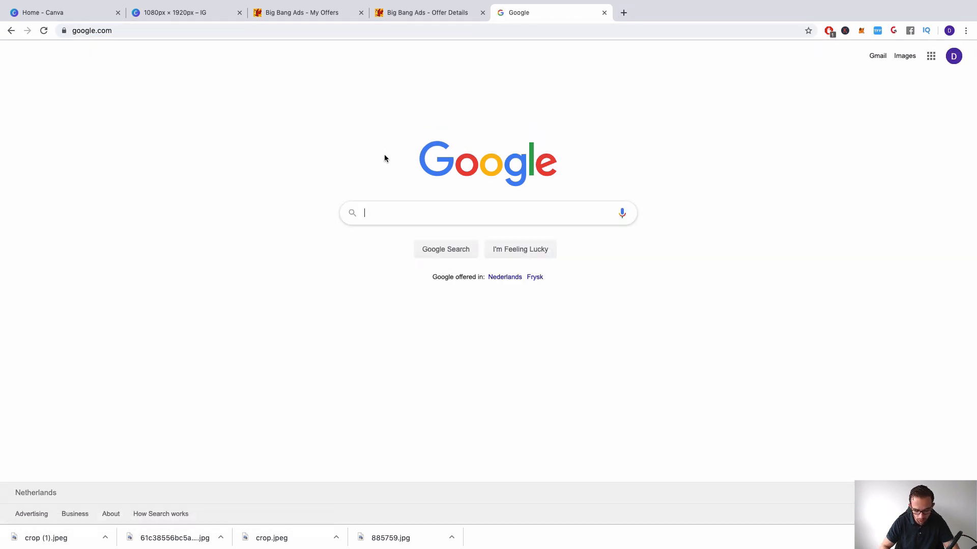
text(japan phone c)
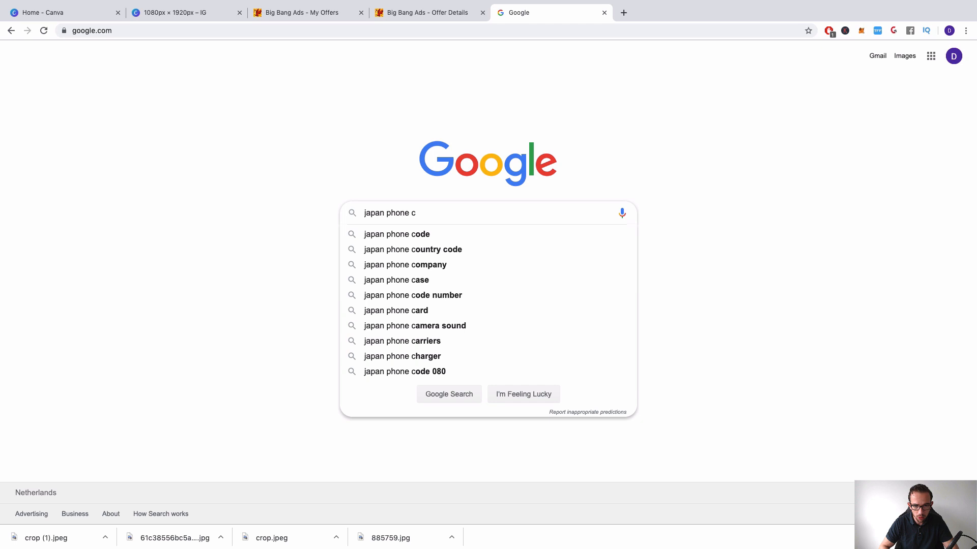
key(BackSpace)
text(background)
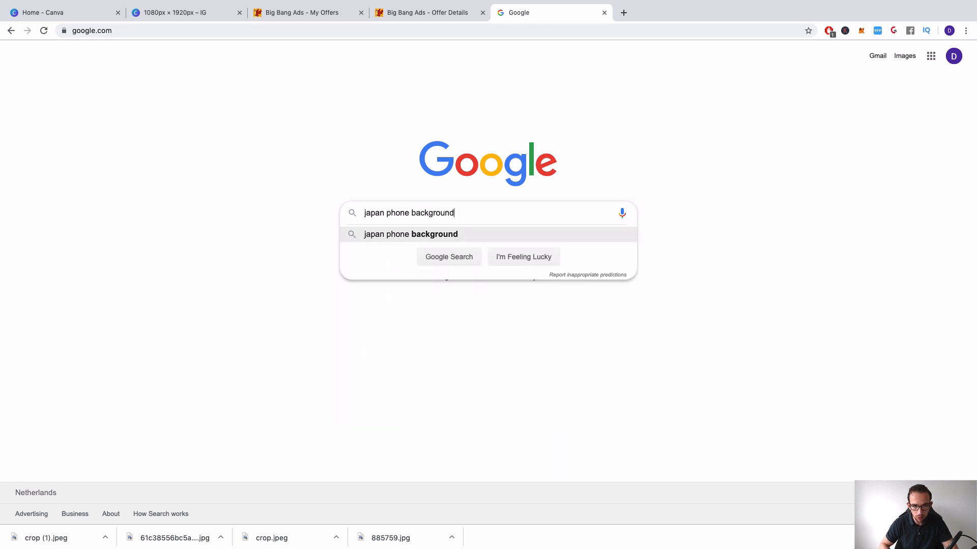
key(Return)
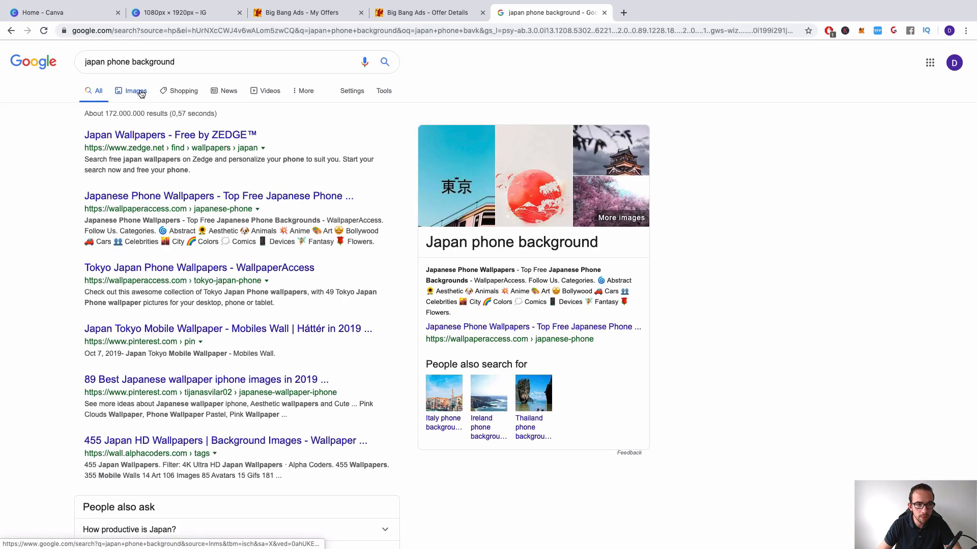
click(140, 93)
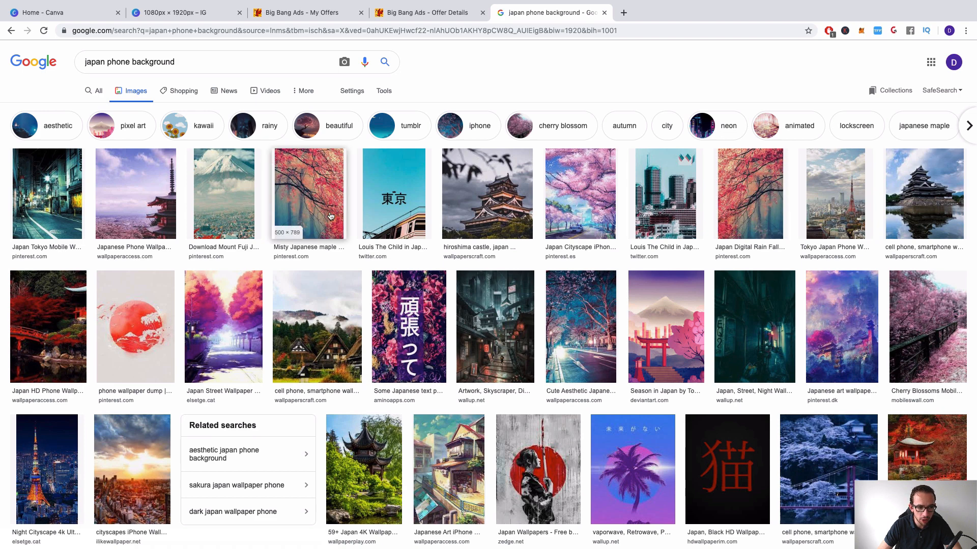
- Look through the Japan wallpaper results for a suitable background, including an enlarged view of the dark cityscape alley artwork
scroll(330, 217, down, 2)
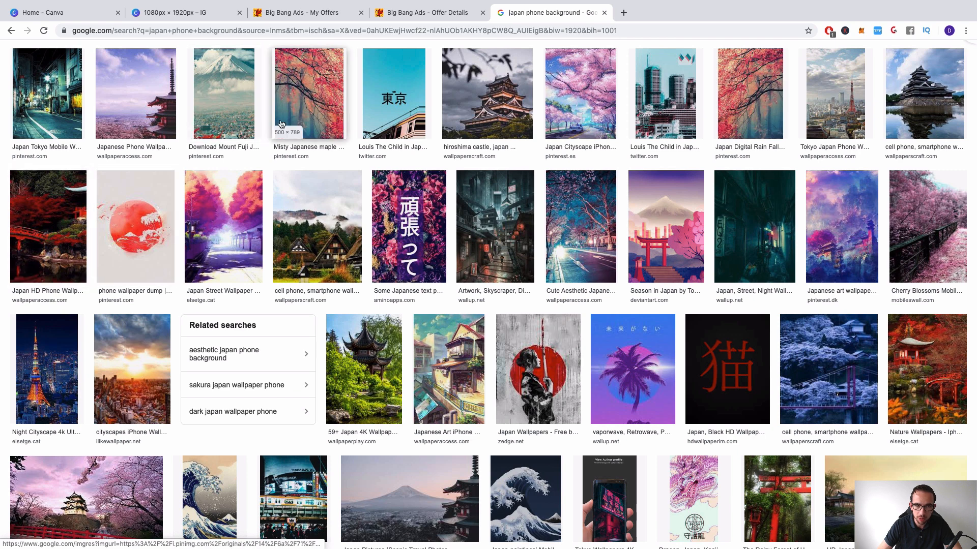
click(479, 247)
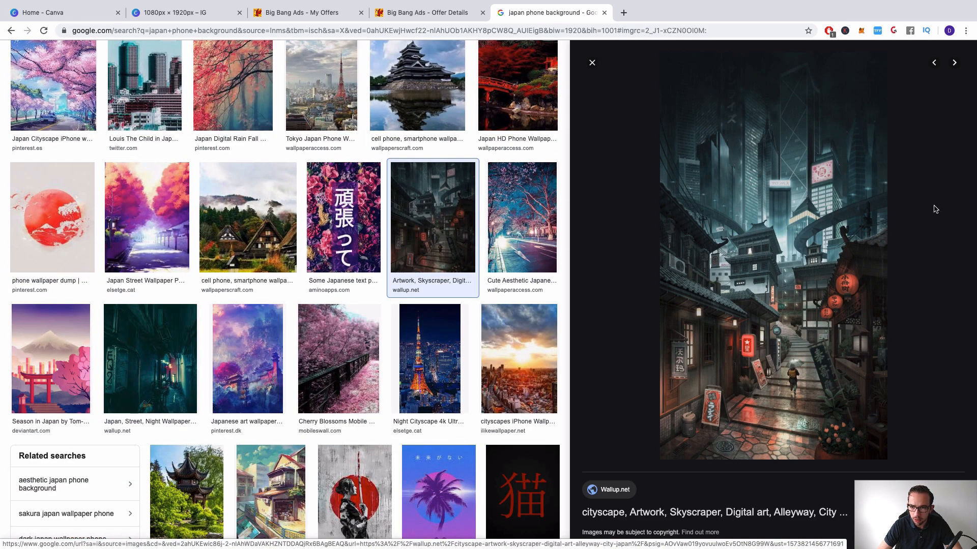
click(592, 62)
scroll(592, 369, down, 3)
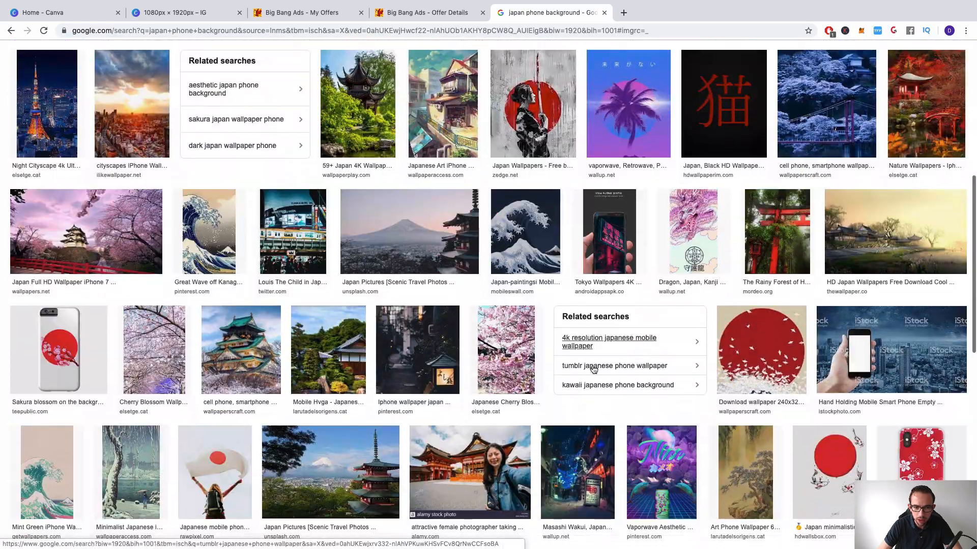
scroll(592, 369, down, 5)
scroll(593, 369, down, 5)
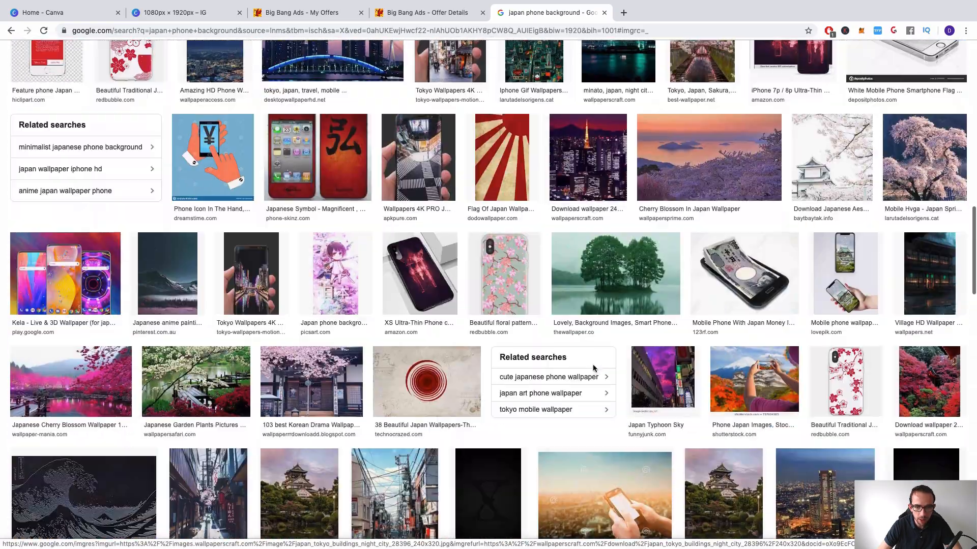
scroll(592, 369, up, 13)
scroll(593, 369, up, 5)
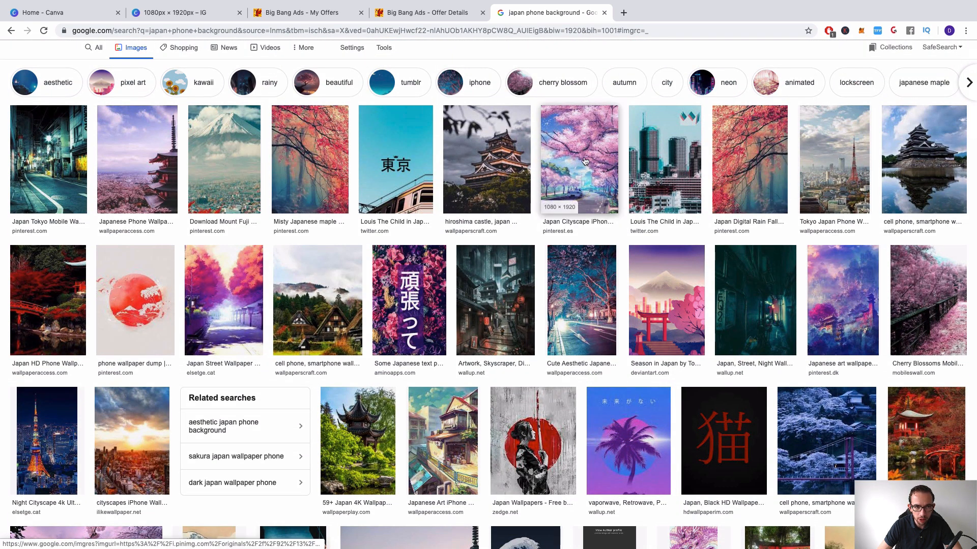
- Open the wallpaper of the pagoda above pink cherry blossoms and save the image to the computer
click(158, 156)
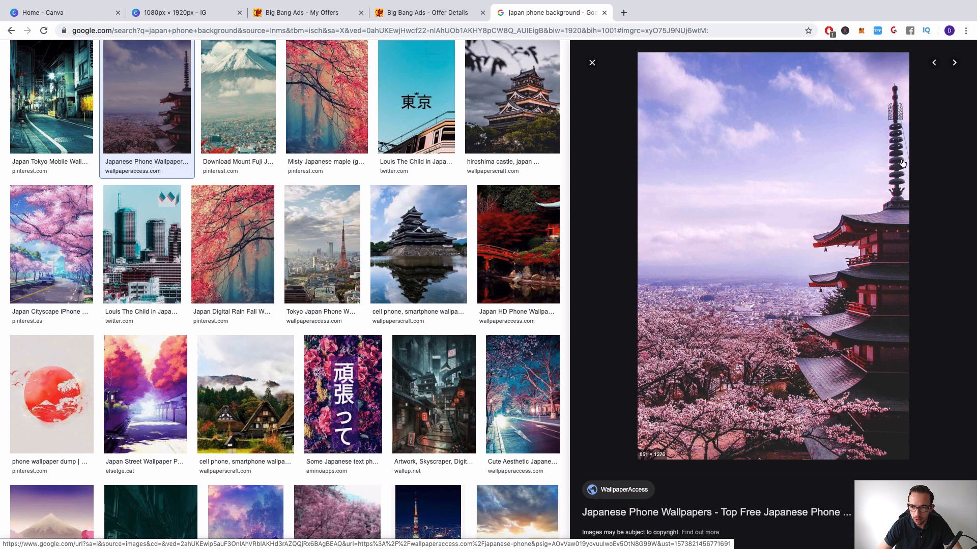
right_click(767, 233)
click(822, 327)
click(547, 96)
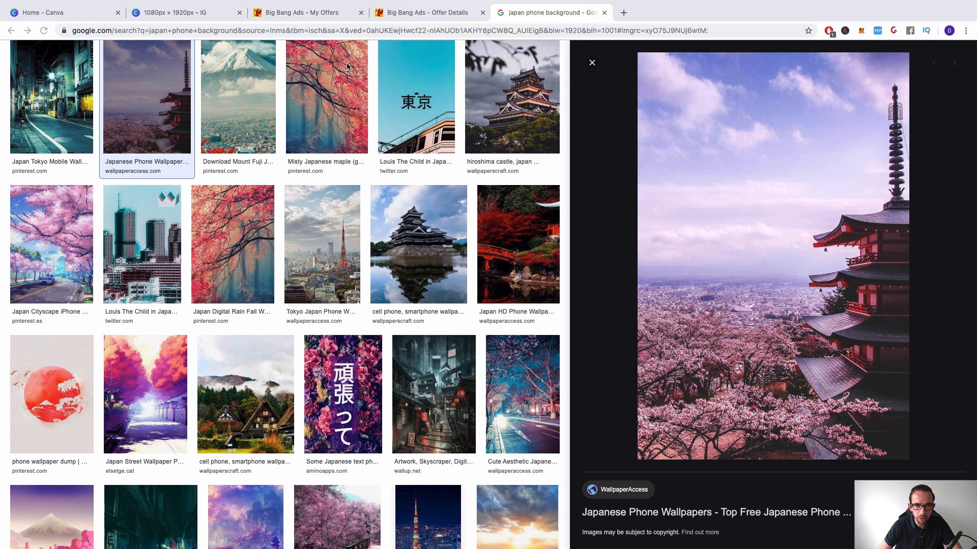
- Switch to the Canva design, upload 691908.jpg and add the pagoda photo to the page
click(174, 8)
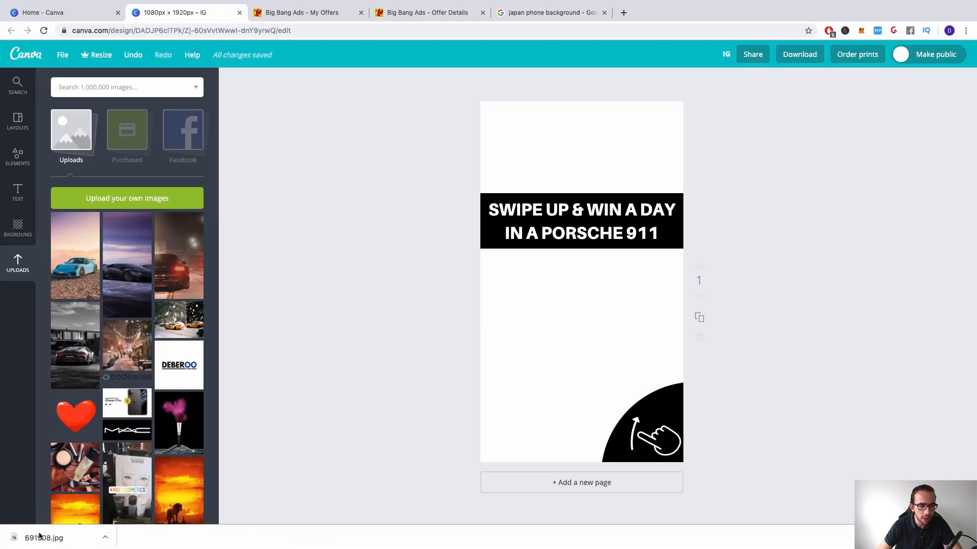
drag(50, 538, 135, 387)
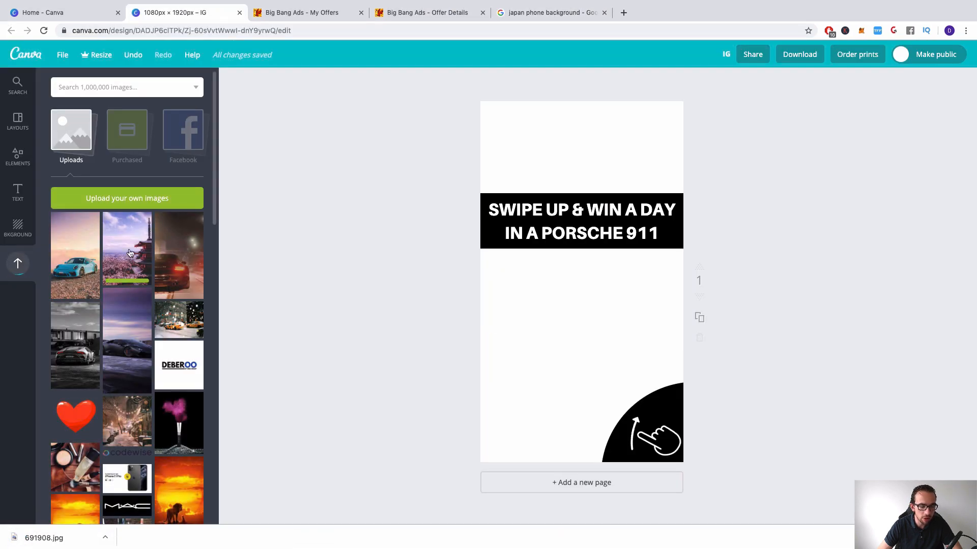
click(131, 253)
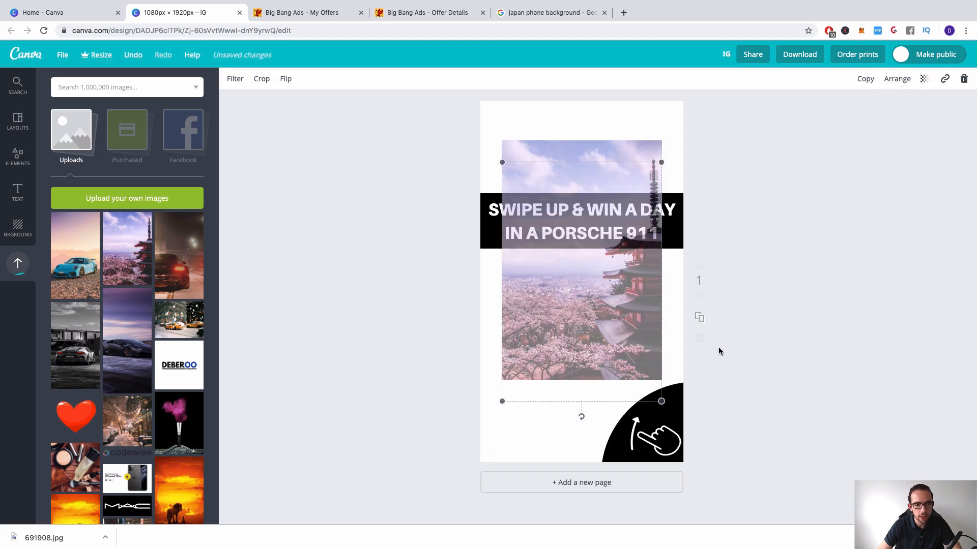
- Align the pagoda photo with the page's upper-left corner, enlarge it into a full-page background, and shift it left to show more pagoda
drag(584, 298, 563, 242)
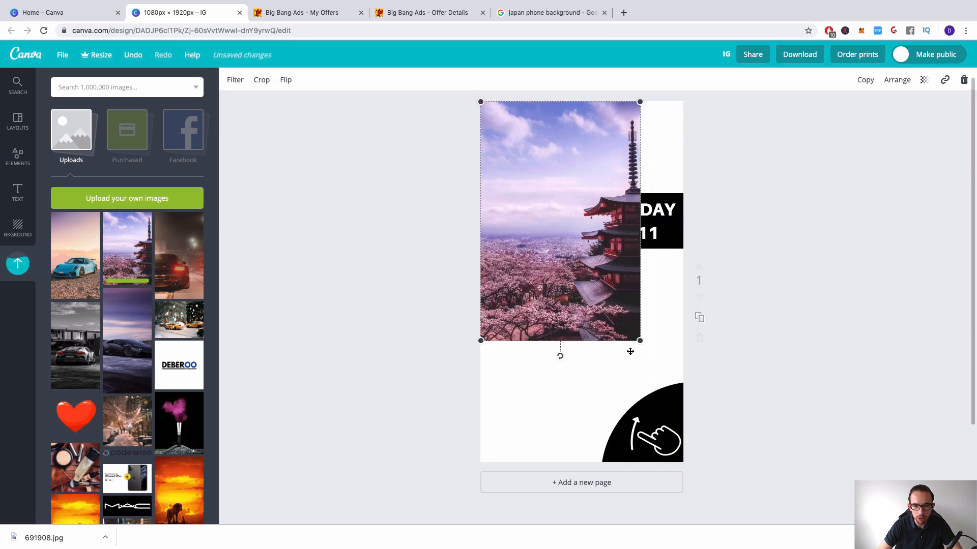
drag(640, 341, 706, 488)
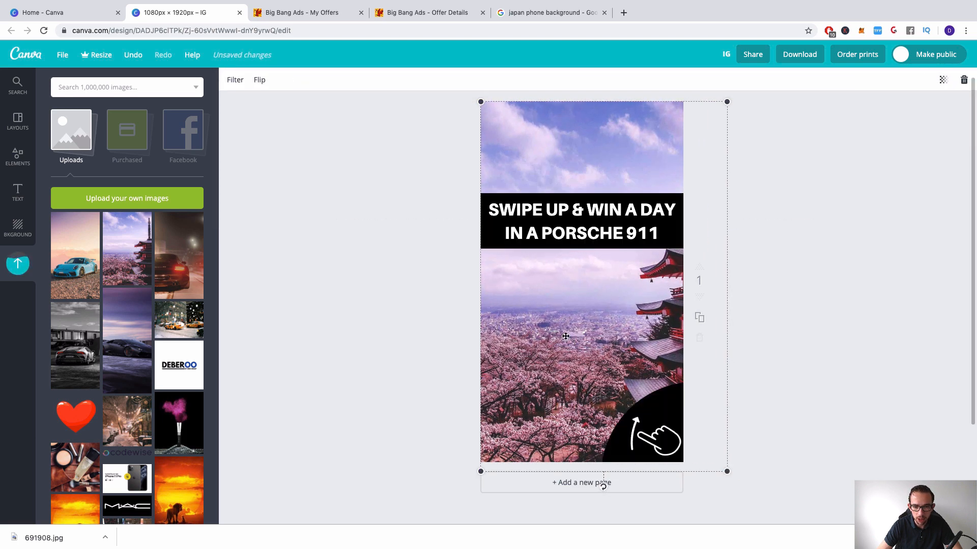
drag(563, 337, 519, 334)
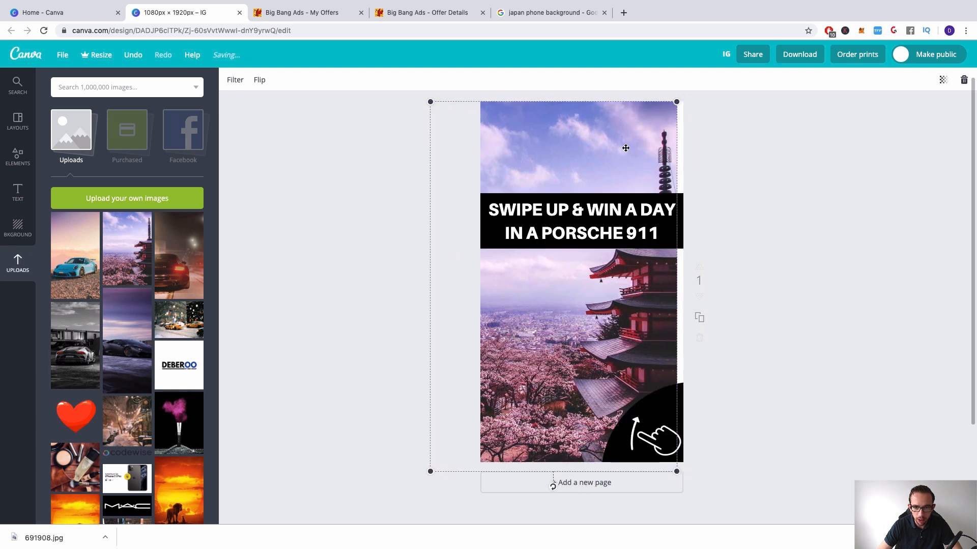
- Move the black bar and its headline up near the page's upper edge, and shift the background photo right to cover the white gap
click(733, 234)
drag(676, 235, 666, 372)
drag(624, 248, 652, 167)
drag(623, 110, 635, 110)
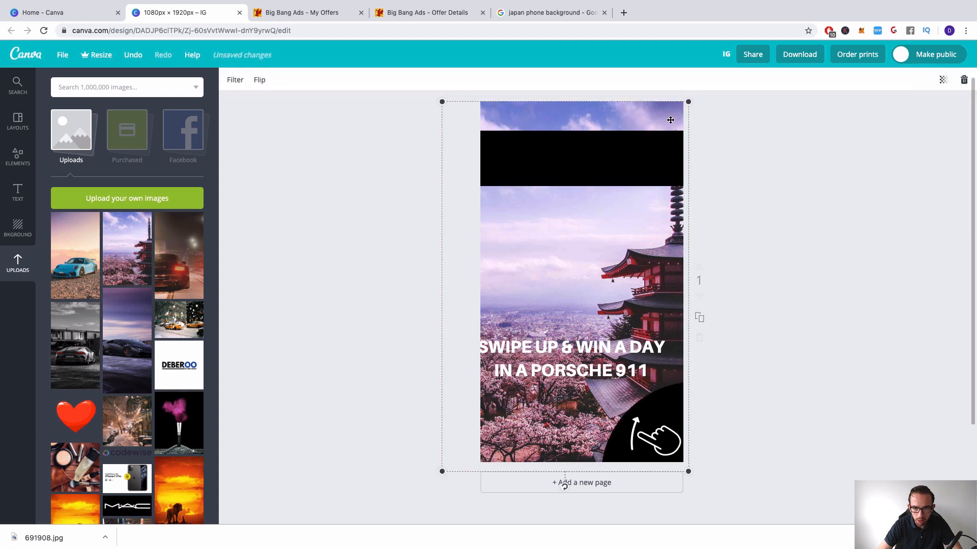
drag(598, 357, 650, 156)
- Change the headline to "SWIPE UP & WIN A TRIP TO JAPAN" and centre it on the black bar
click(661, 174)
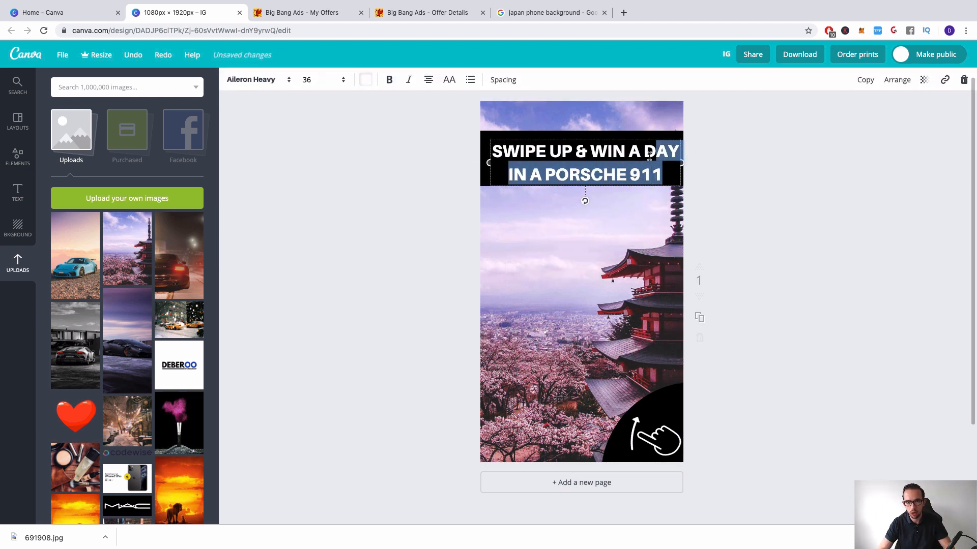
text(TRIP T)
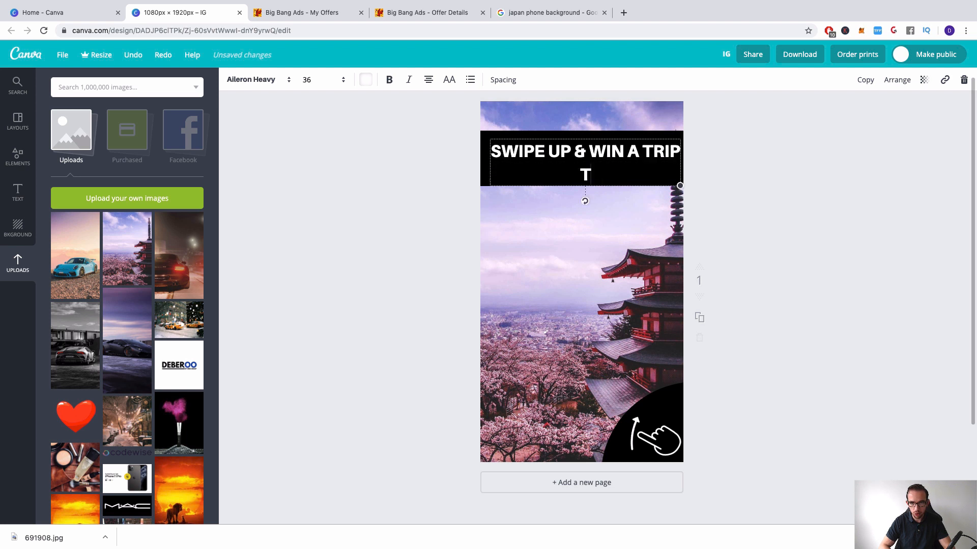
text(O JAPAN)
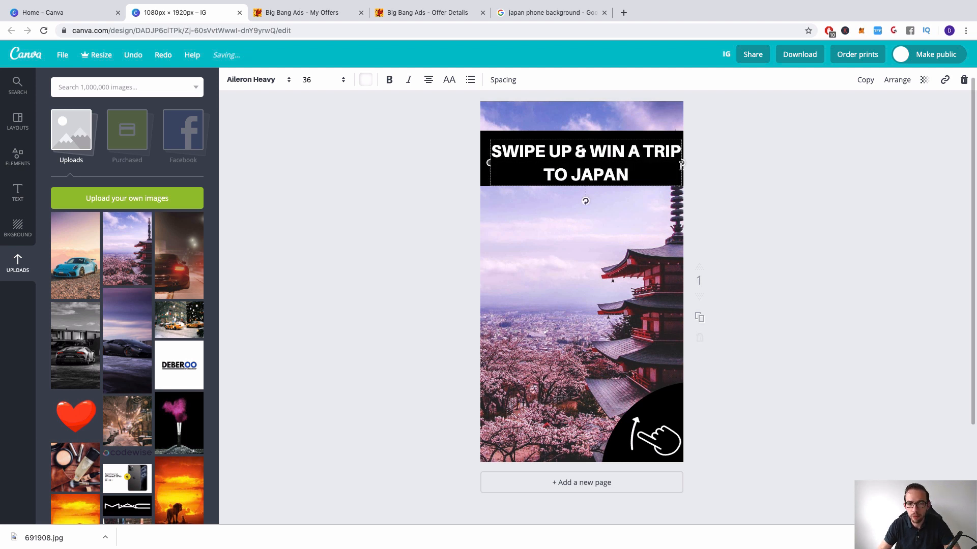
drag(585, 163, 582, 159)
click(812, 188)
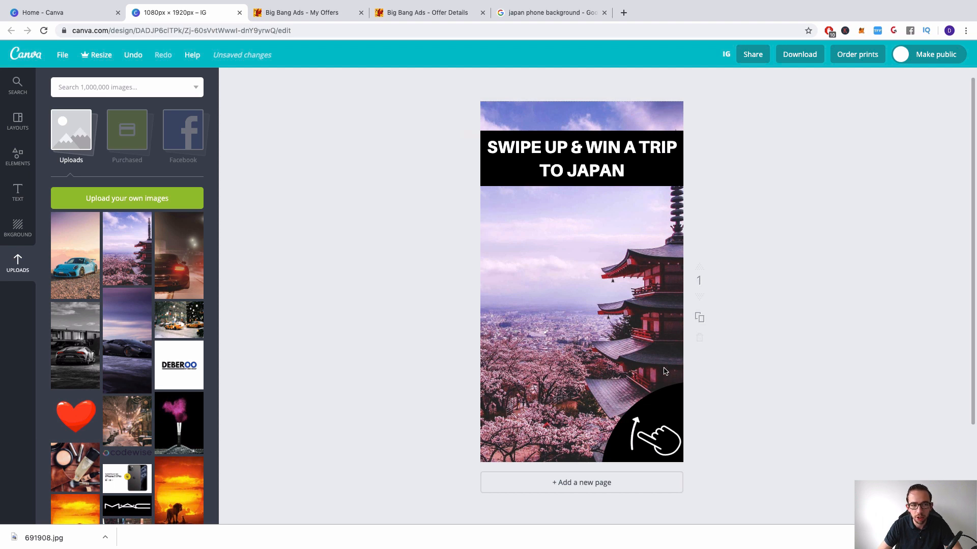
- Return to the Japan wallpaper image results, close the enlarged pagoda image, and look for another background
click(525, 14)
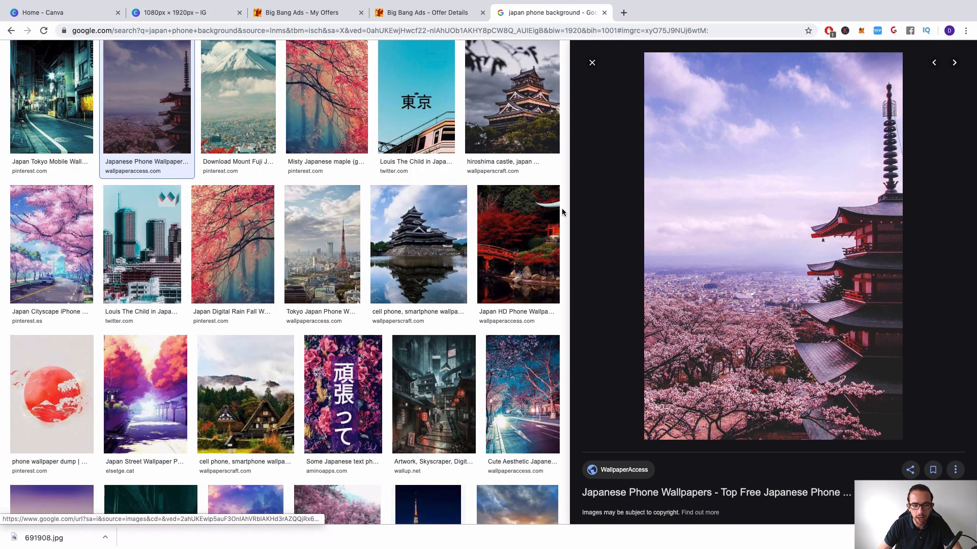
click(592, 63)
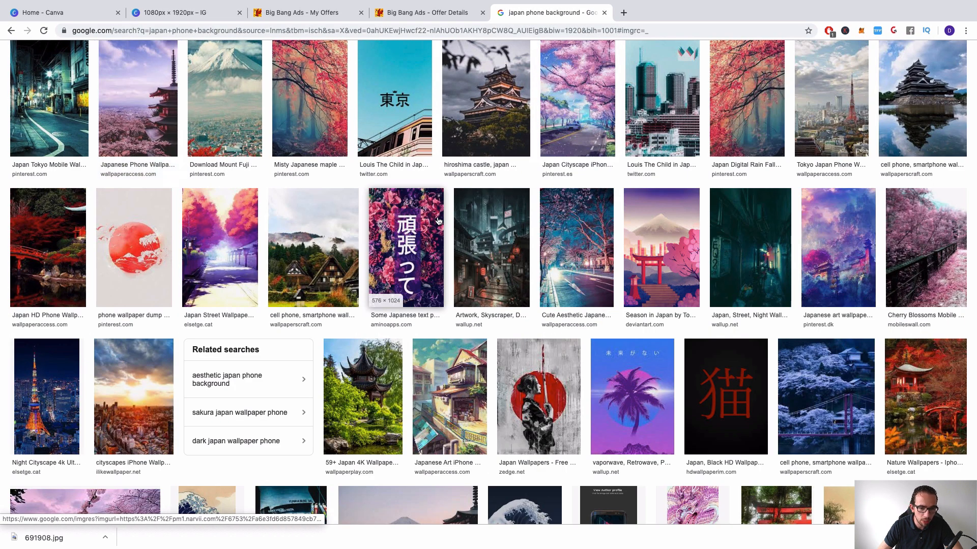
scroll(439, 221, down, 5)
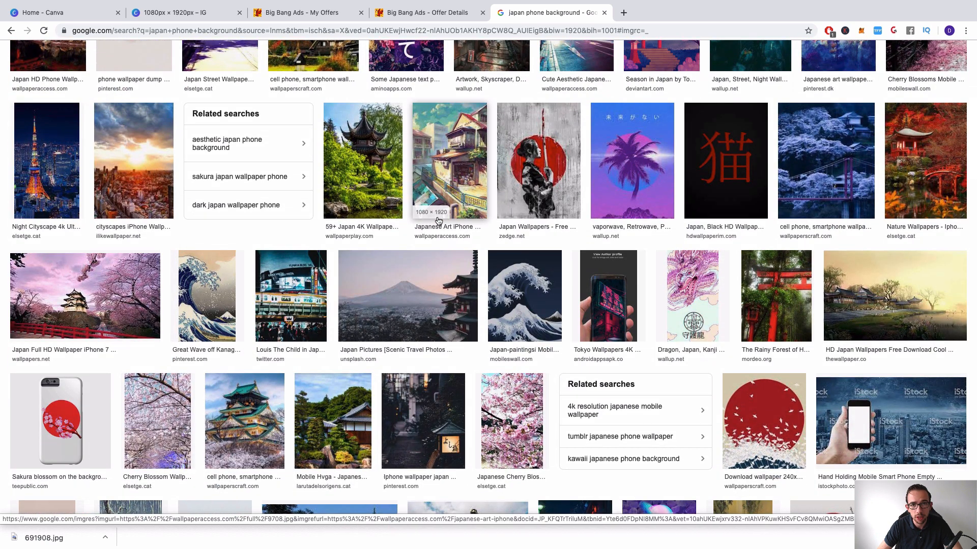